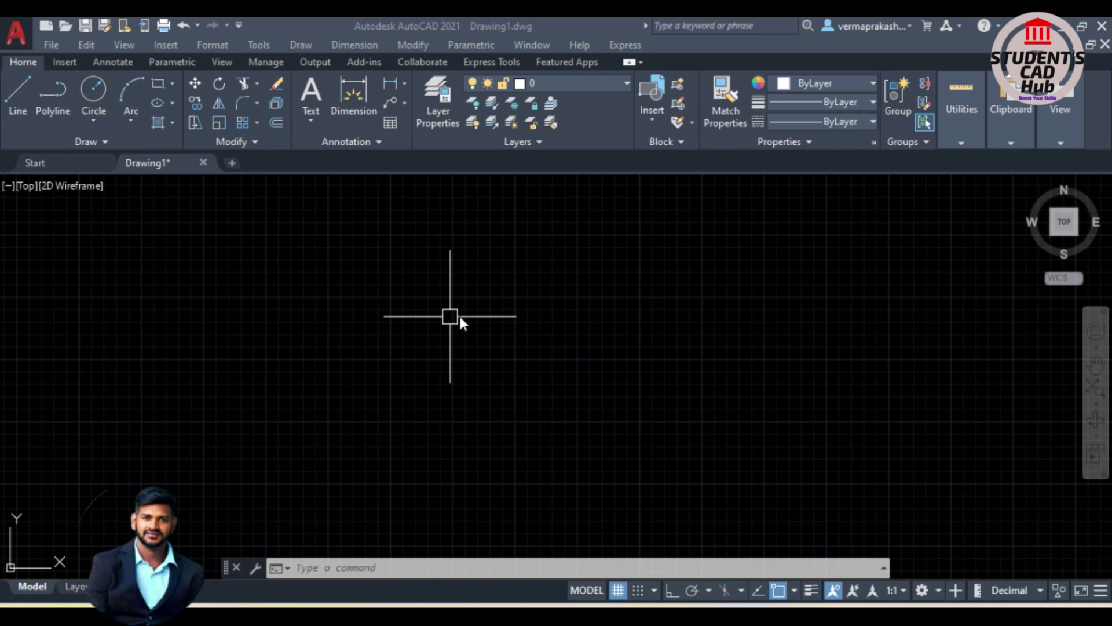
pyautogui.scroll(-3, 451, 316)
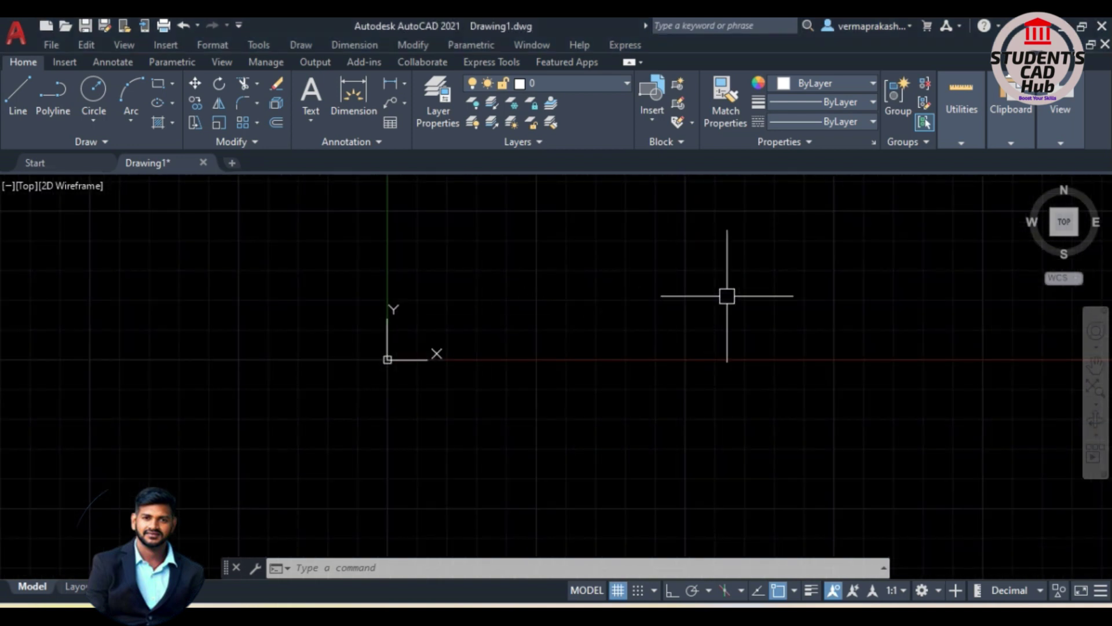
pyautogui.scroll(4, 683, 276)
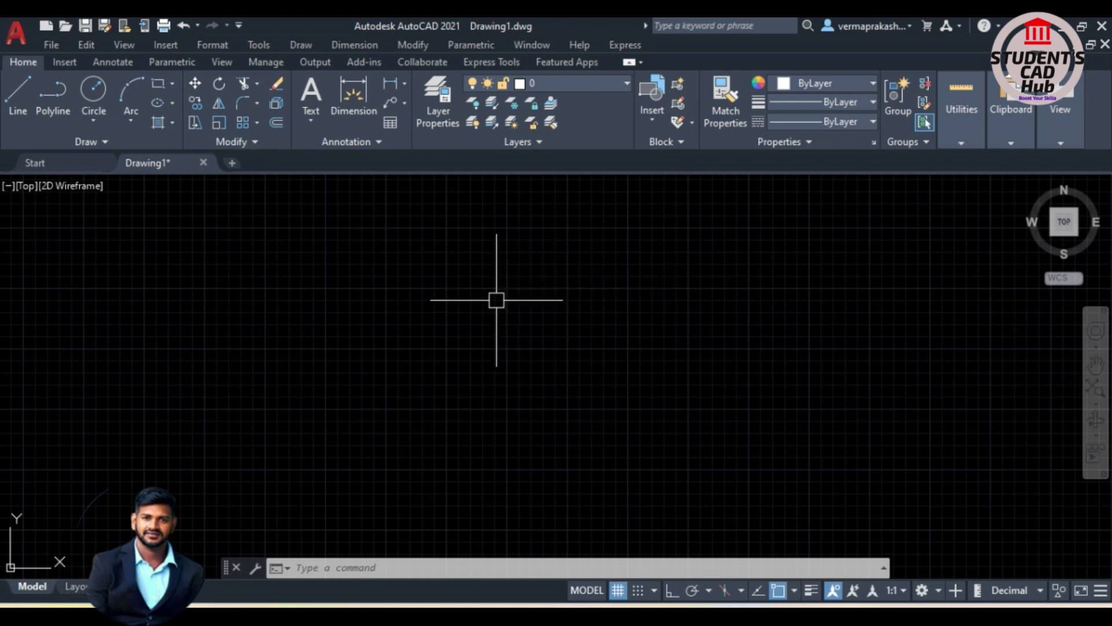
pyautogui.scroll(2, 539, 300)
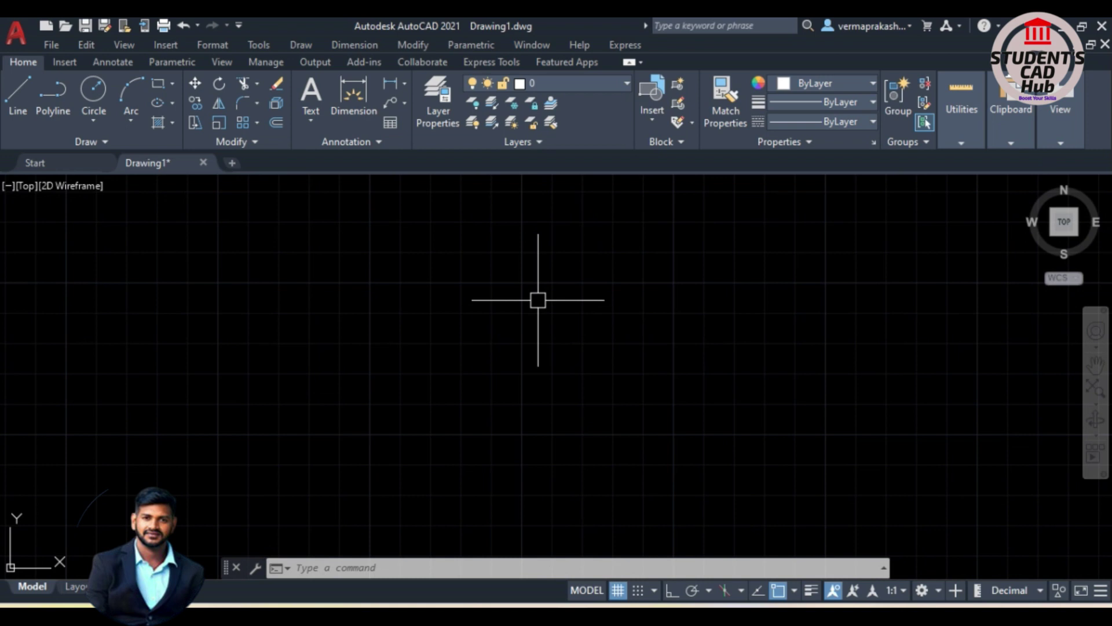
pyautogui.press('Escape')
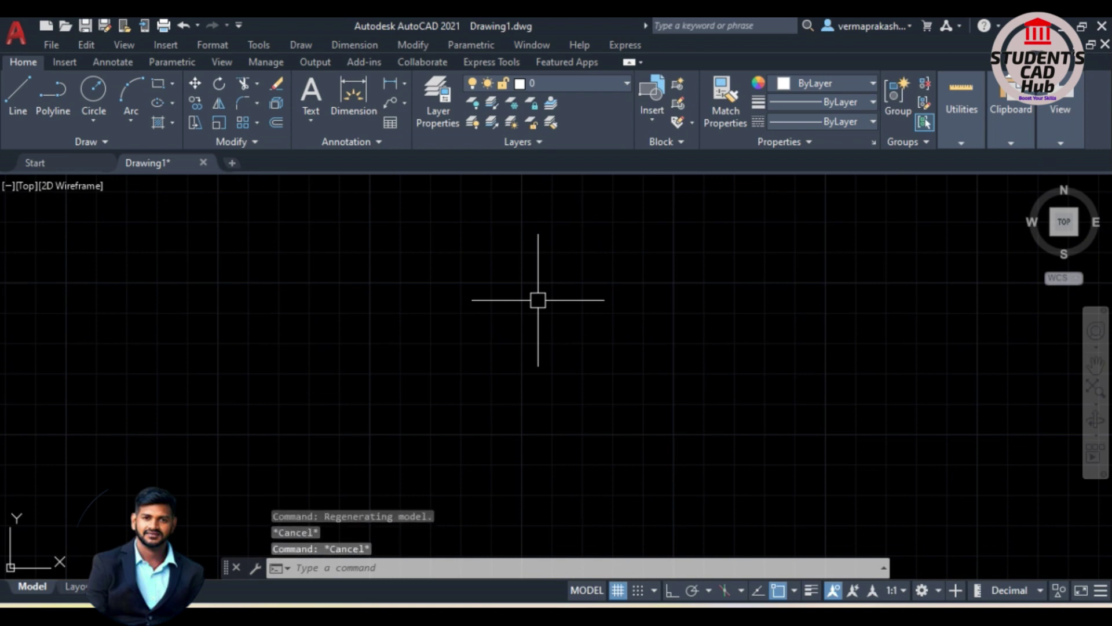
pyautogui.press('Escape')
pyautogui.press('Escape')
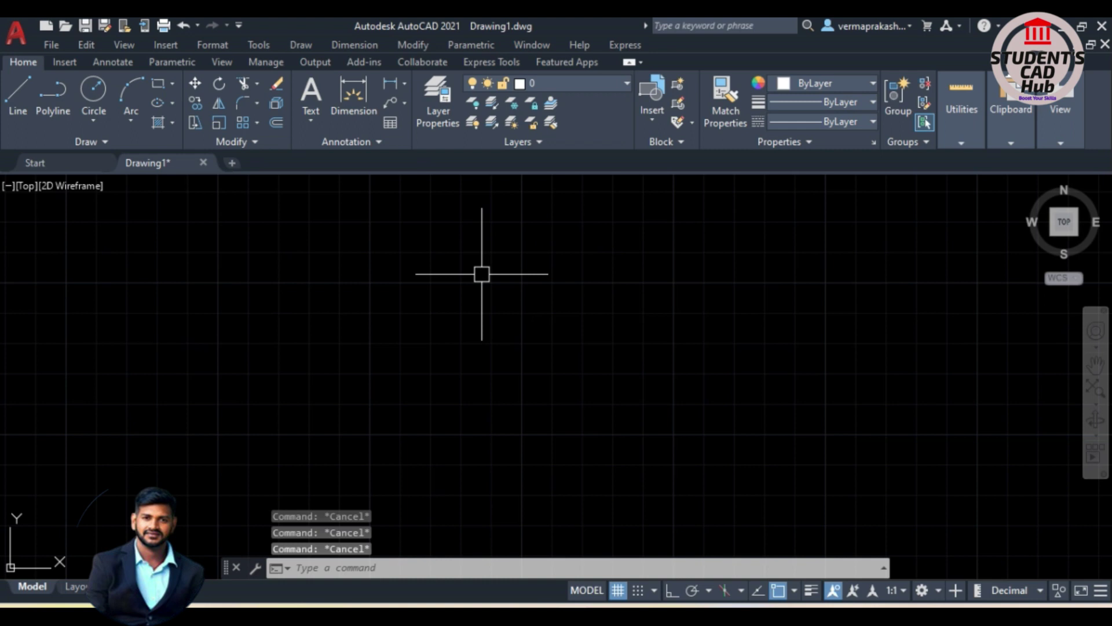
# Close the current drawing without saving and create a new drawing from the acad template.
pyautogui.click(202, 163)
pyautogui.click(568, 351)
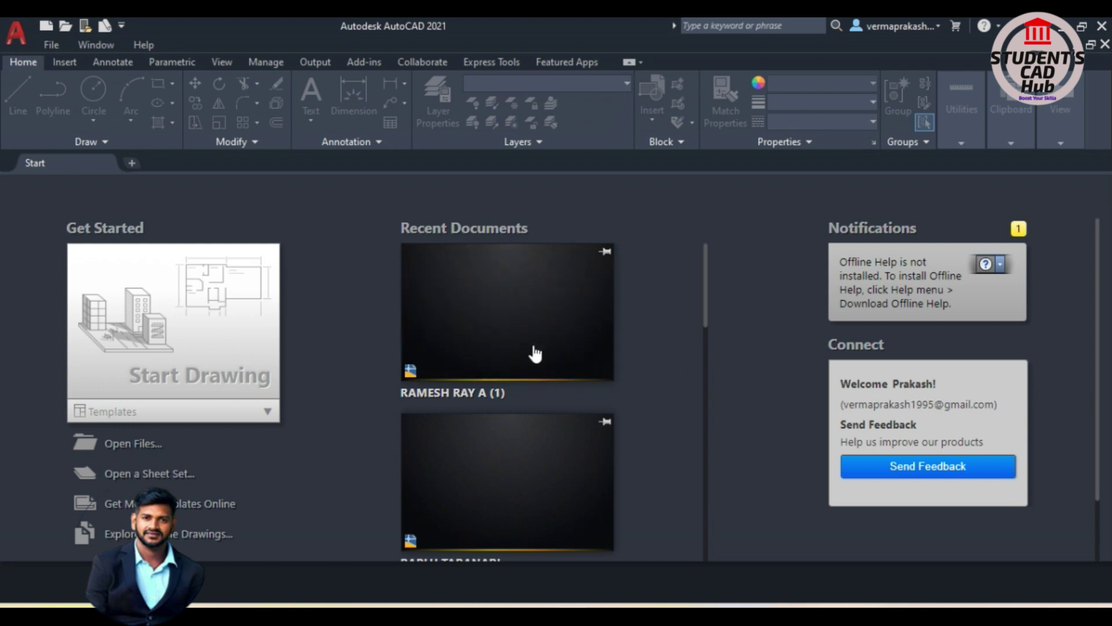
pyautogui.hotkey('ctrl', 'n')
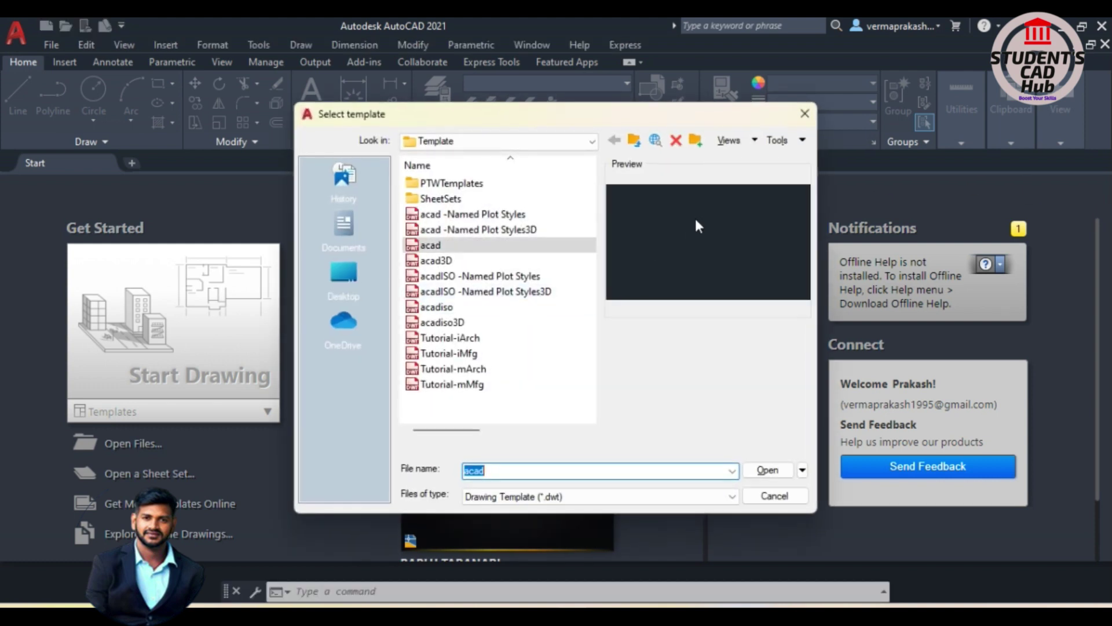
pyautogui.click(435, 248)
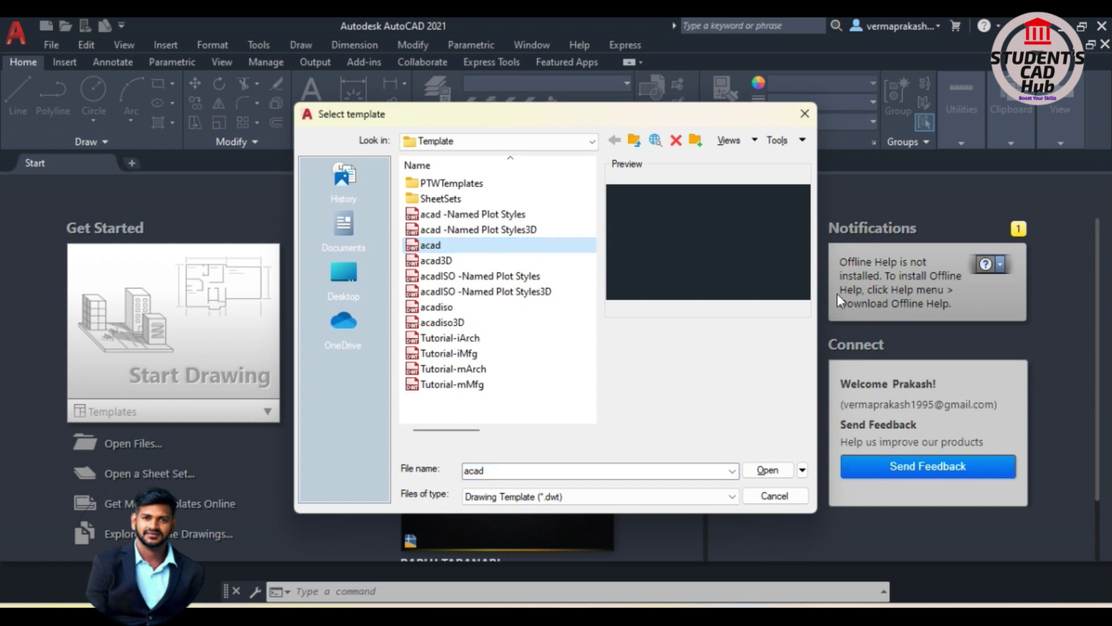
pyautogui.click(788, 472)
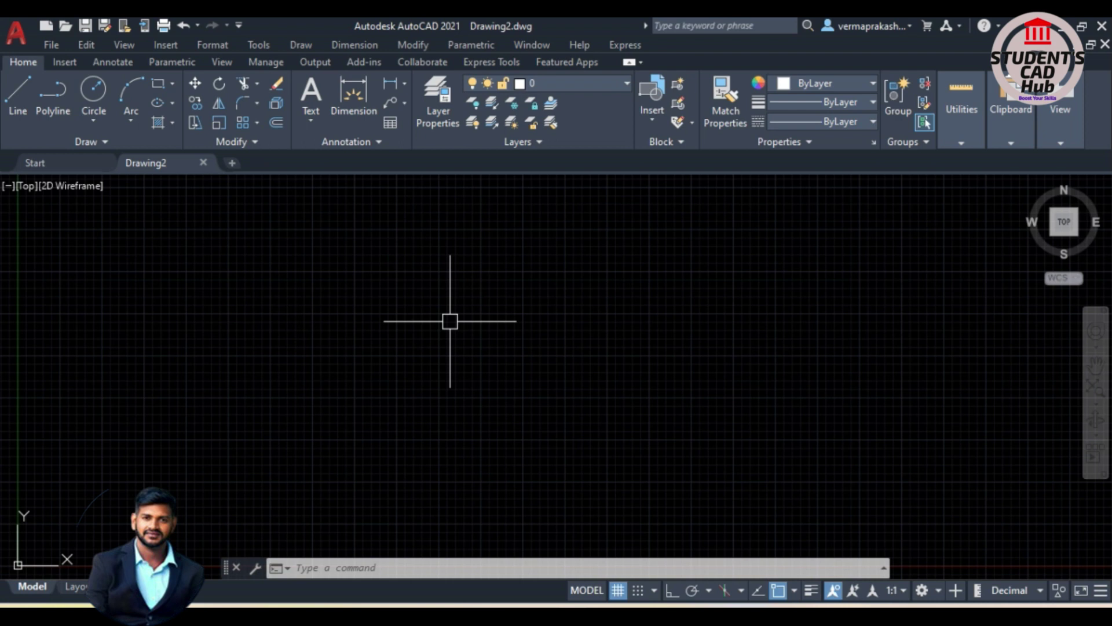
pyautogui.scroll(-5, 405, 313)
pyautogui.scroll(5, 548, 230)
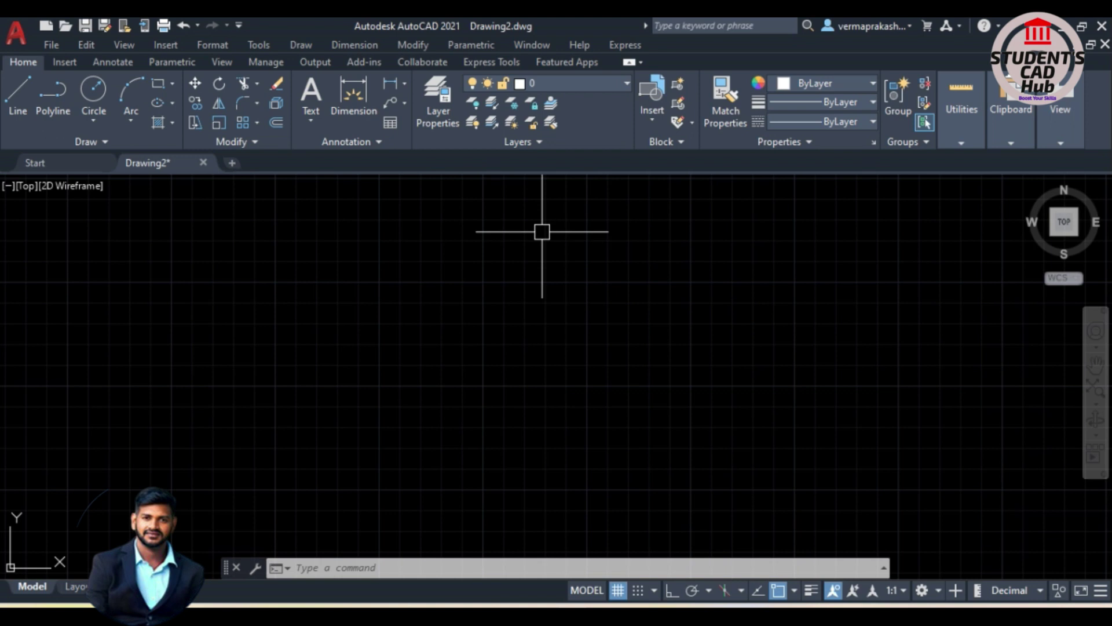
pyautogui.scroll(-2, 497, 249)
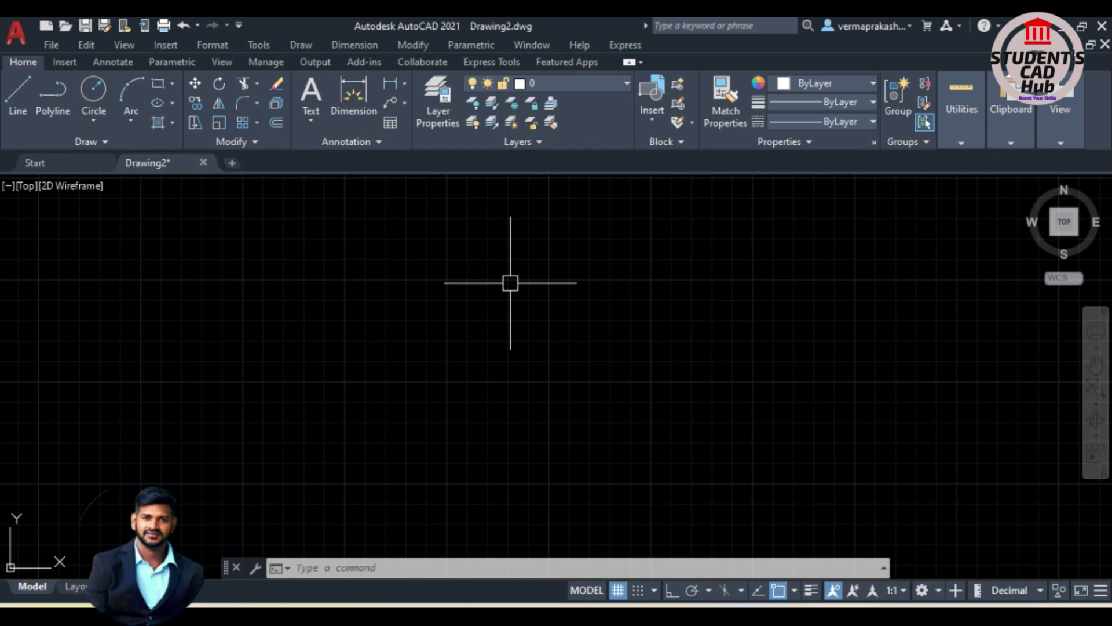
pyautogui.scroll(-1, 435, 306)
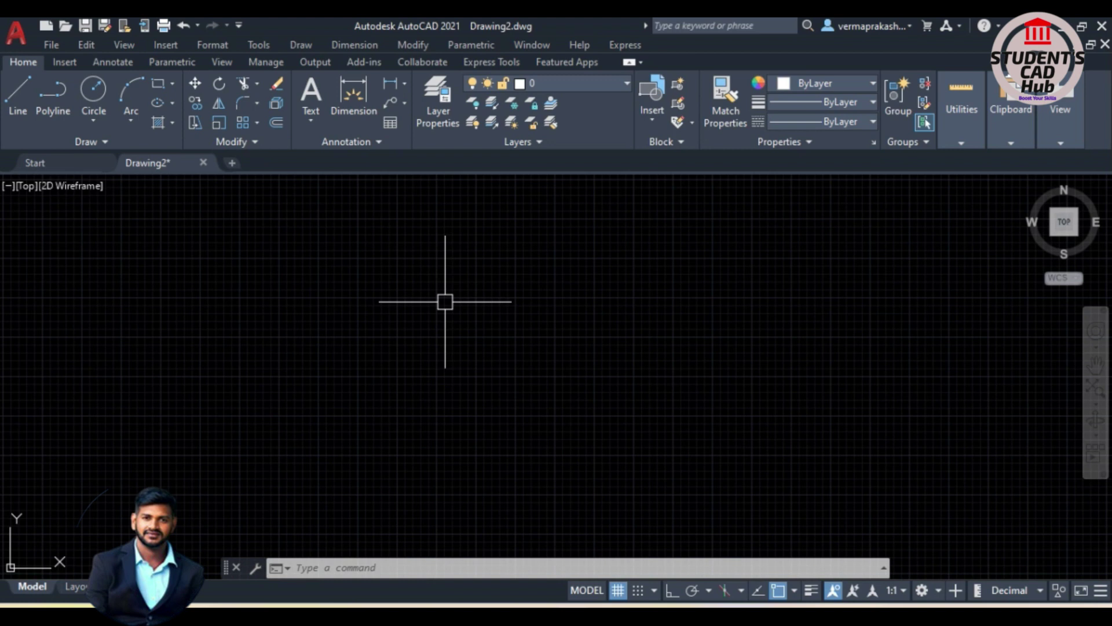
pyautogui.write('u')
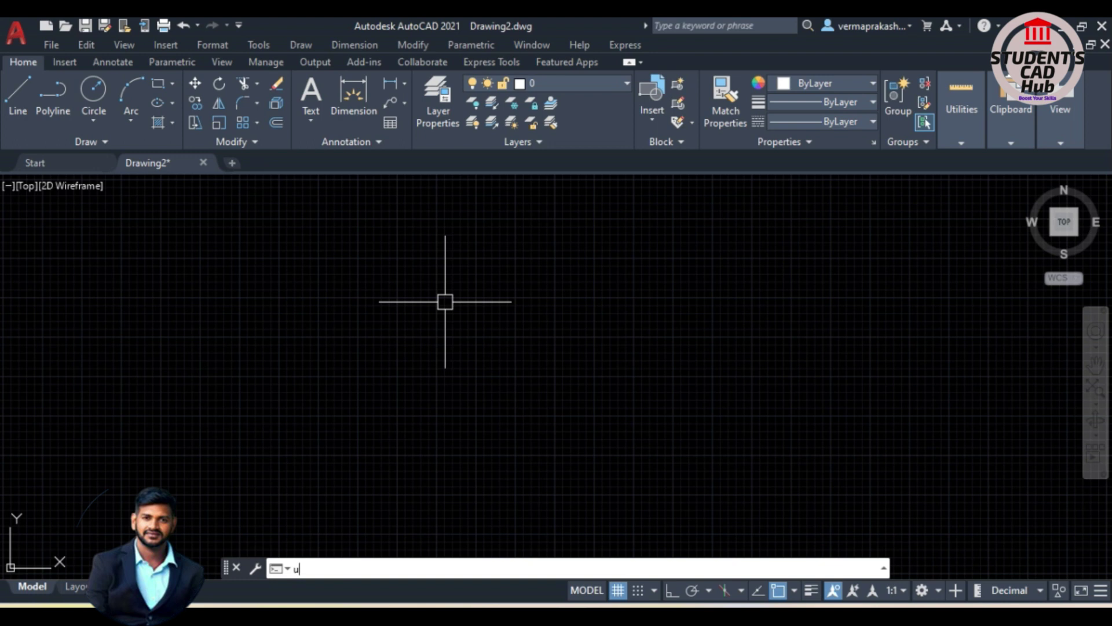
pyautogui.write('n')
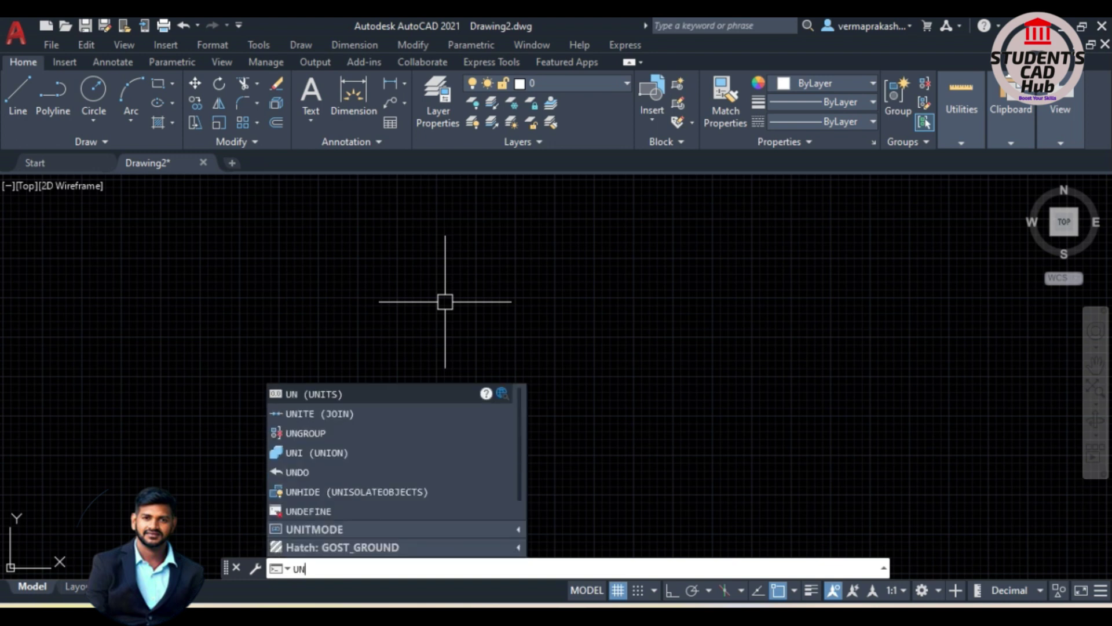
pyautogui.press('BackSpace')
pyautogui.press('BackSpace')
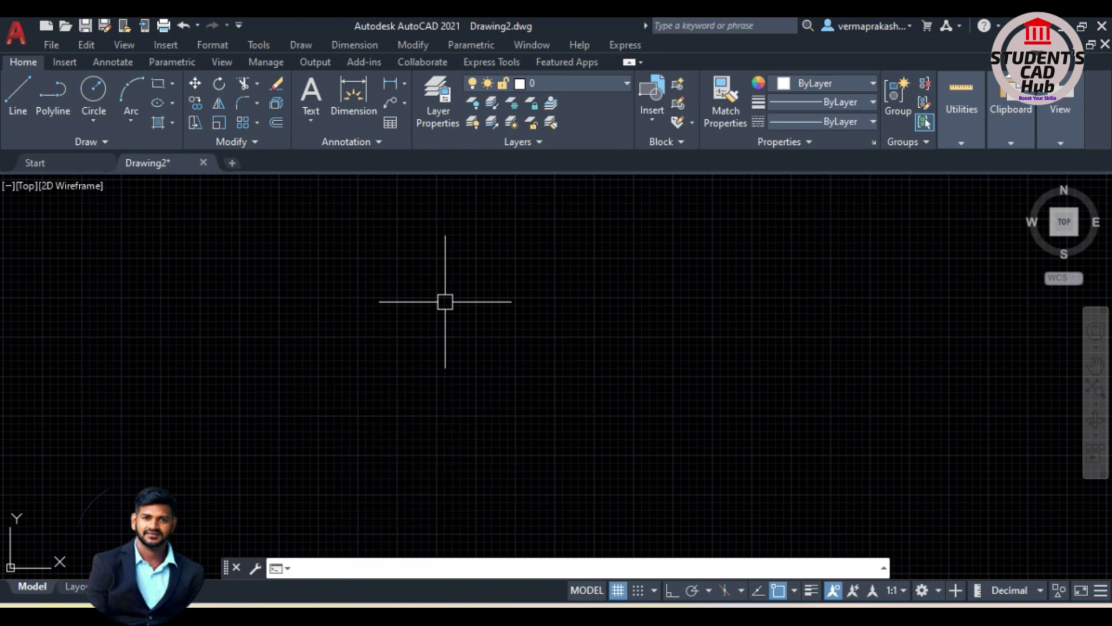
pyautogui.write('un')
pyautogui.press('BackSpace')
pyautogui.press('BackSpace')
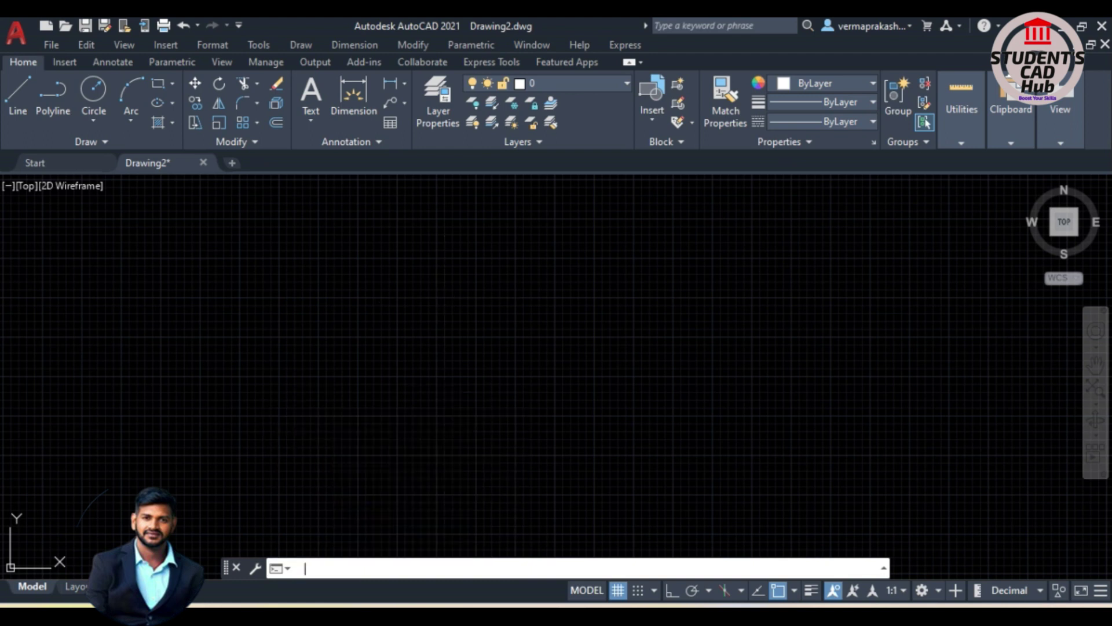
# Open the Drawing Units settings with the UN command.
pyautogui.write('un')
pyautogui.press('Return')
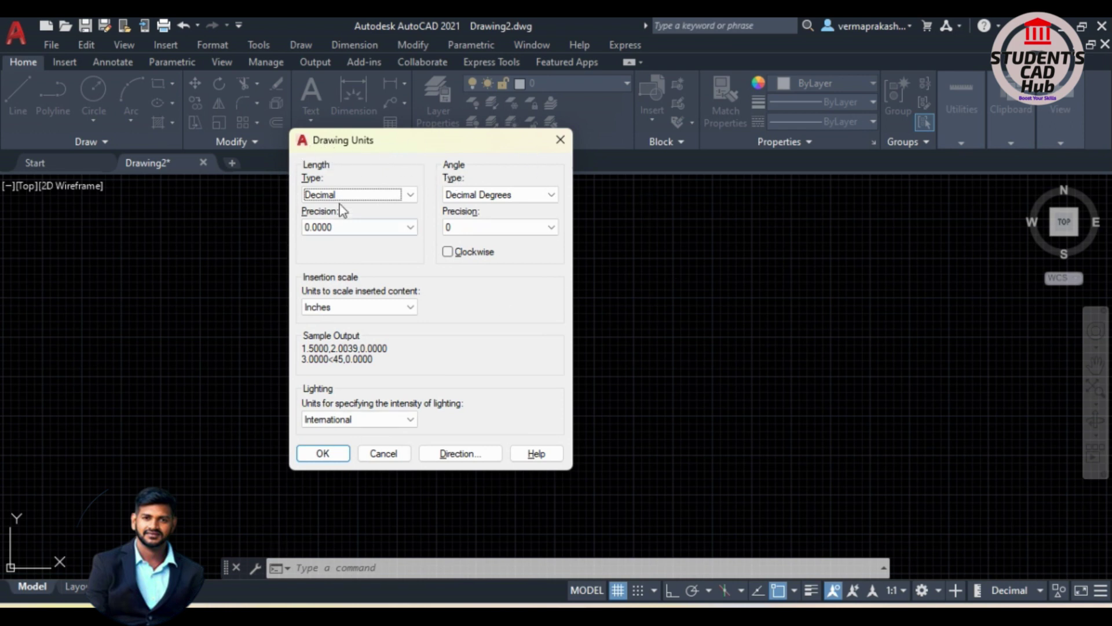
# Examine the options available for length type, length precision and insertion scale in the drawing units settings.
pyautogui.click(385, 195)
pyautogui.click(394, 195)
pyautogui.click(389, 195)
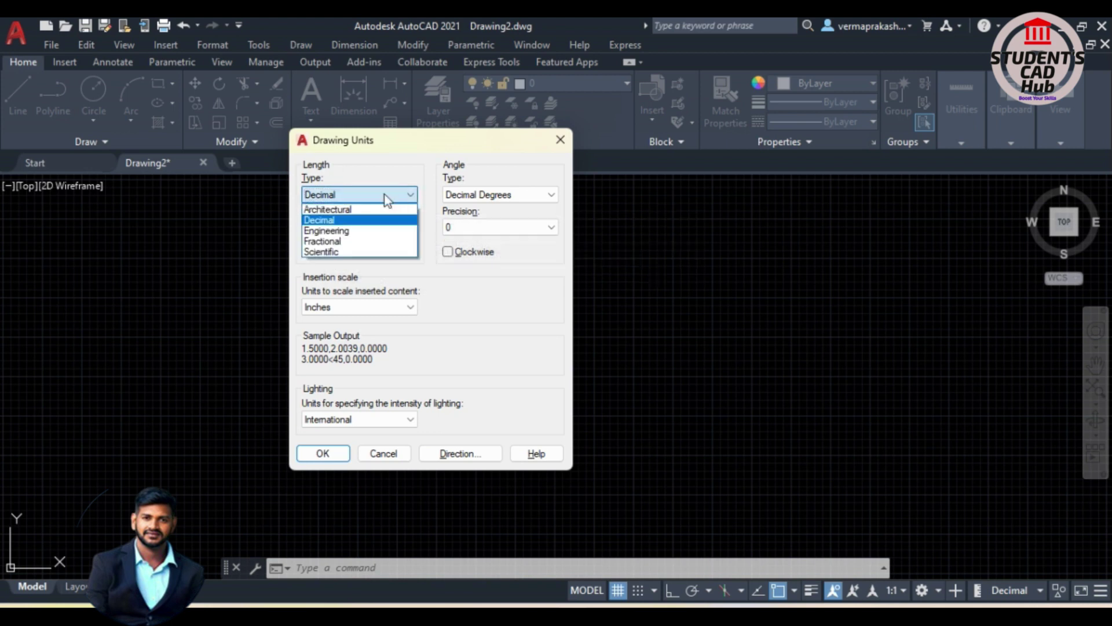
pyautogui.click(412, 197)
pyautogui.click(414, 199)
pyautogui.click(484, 284)
pyautogui.click(357, 232)
pyautogui.click(525, 374)
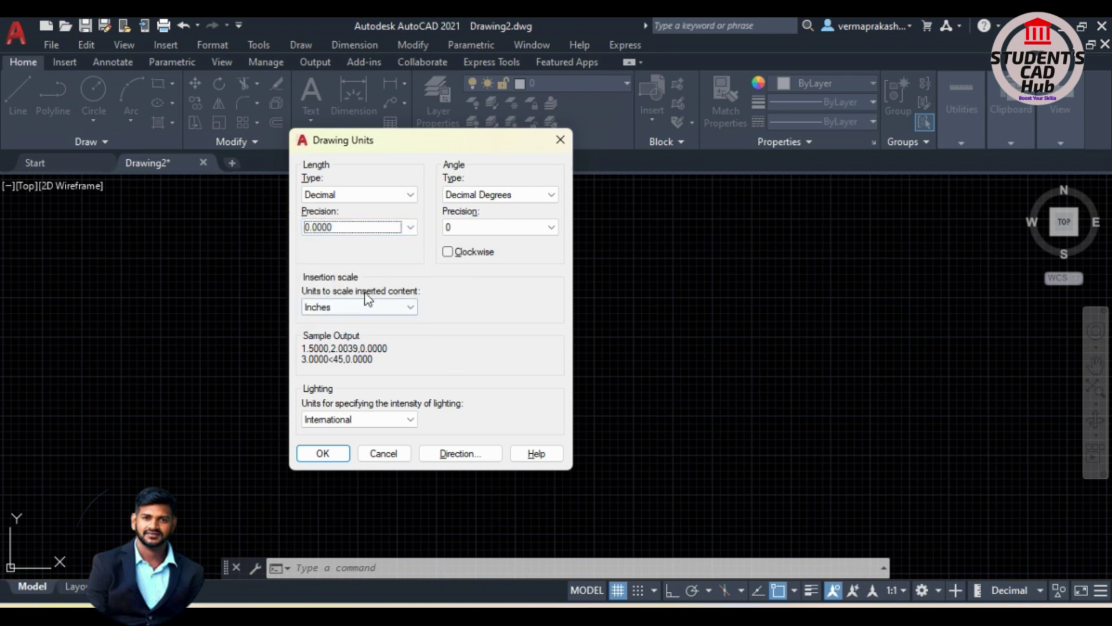
pyautogui.click(405, 307)
pyautogui.click(531, 330)
pyautogui.click(373, 196)
pyautogui.click(488, 320)
pyautogui.click(391, 233)
pyautogui.click(458, 318)
pyautogui.click(378, 307)
pyautogui.click(376, 259)
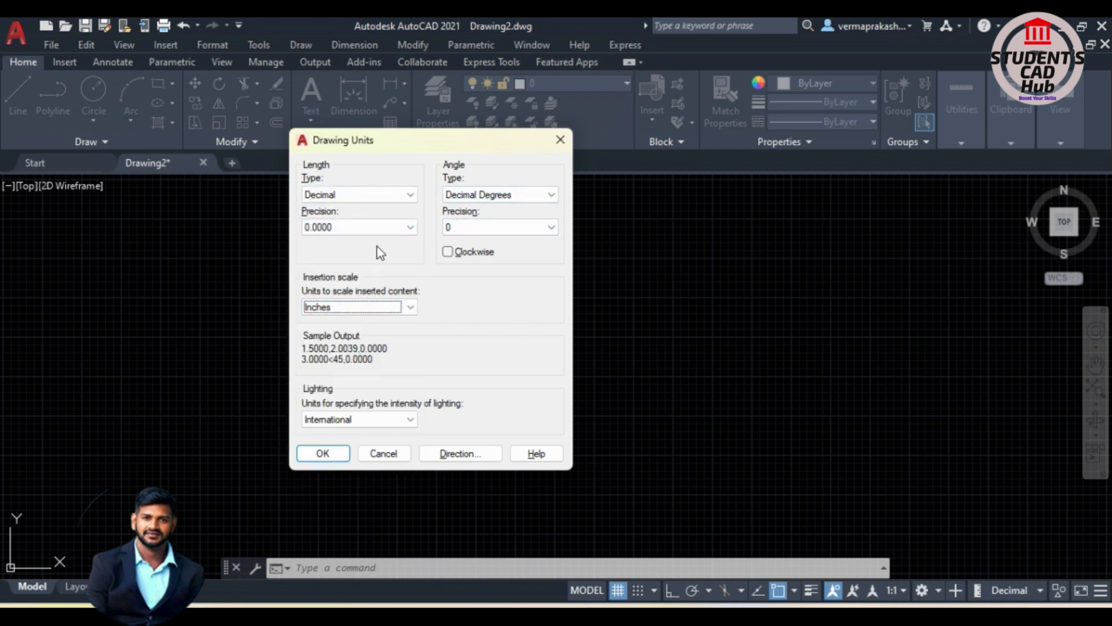
# Review the available length unit types and keep Decimal as the selected type.
pyautogui.click(388, 196)
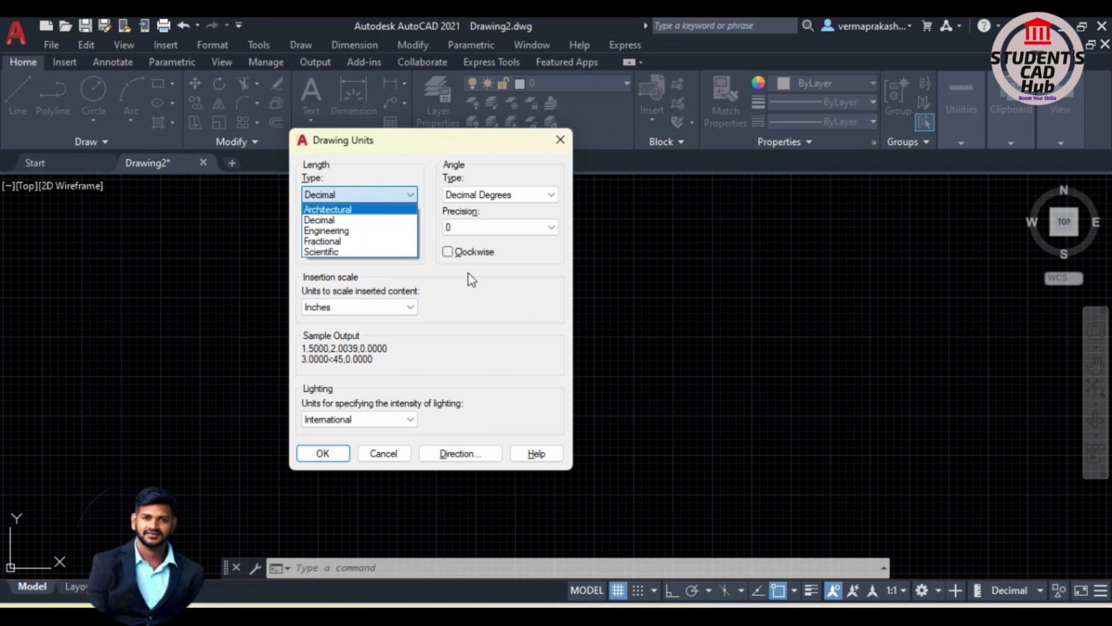
pyautogui.click(385, 220)
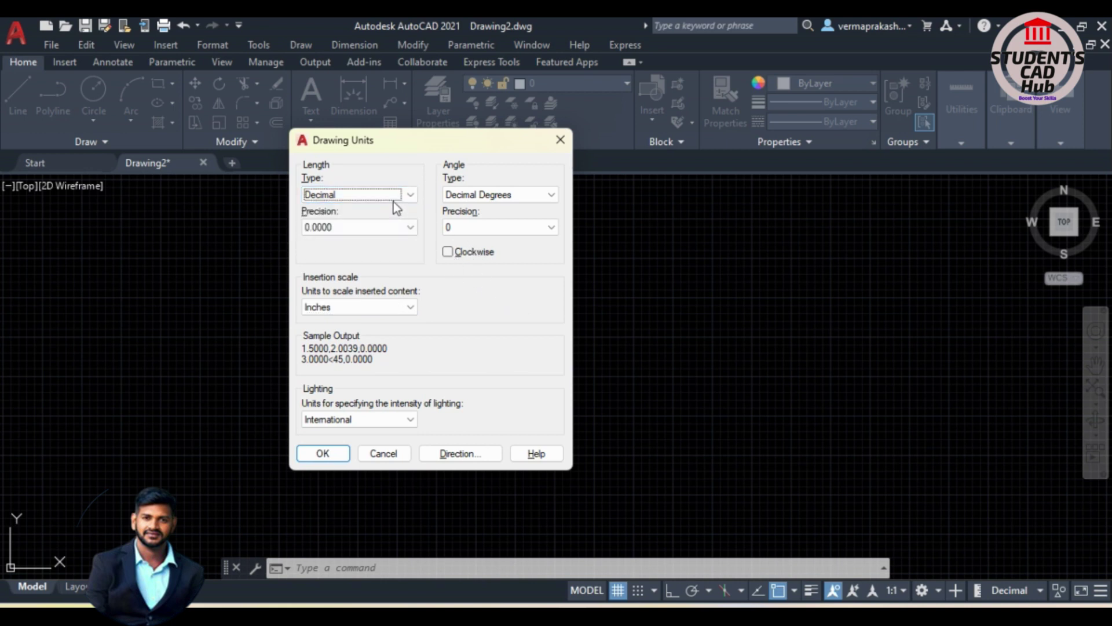
pyautogui.click(396, 199)
pyautogui.click(423, 235)
pyautogui.click(388, 194)
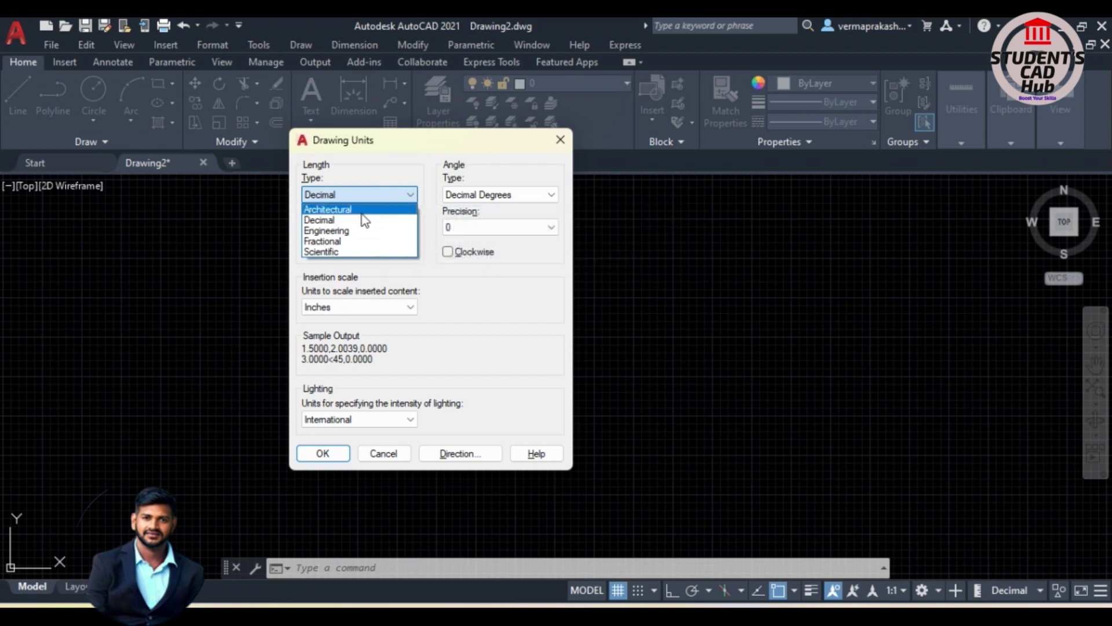
pyautogui.click(492, 284)
pyautogui.click(360, 193)
pyautogui.click(557, 291)
pyautogui.click(376, 195)
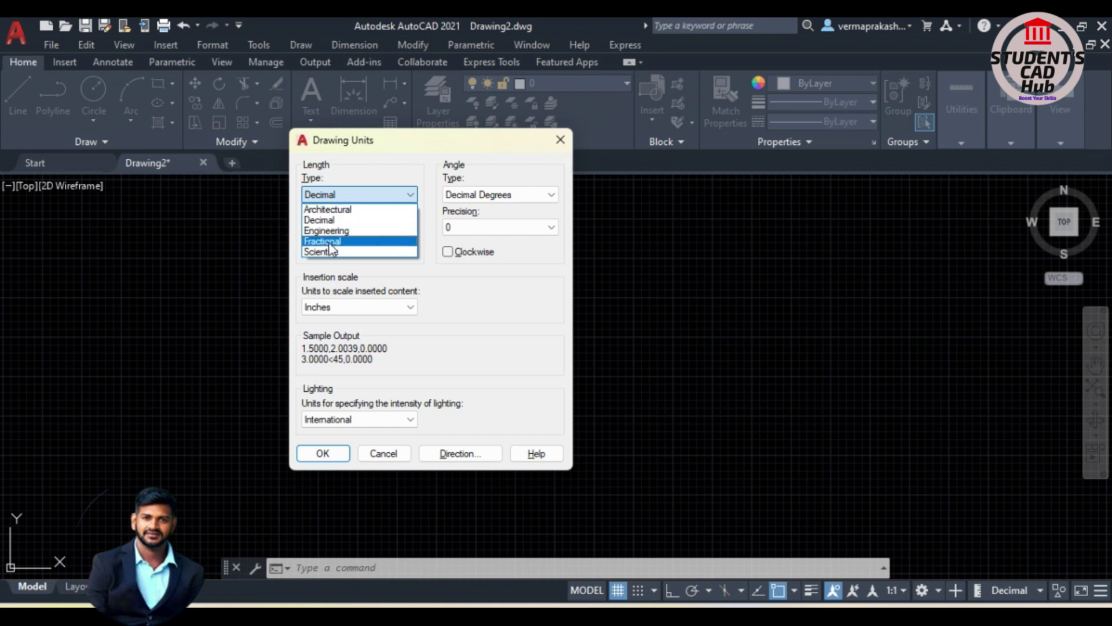
pyautogui.click(453, 281)
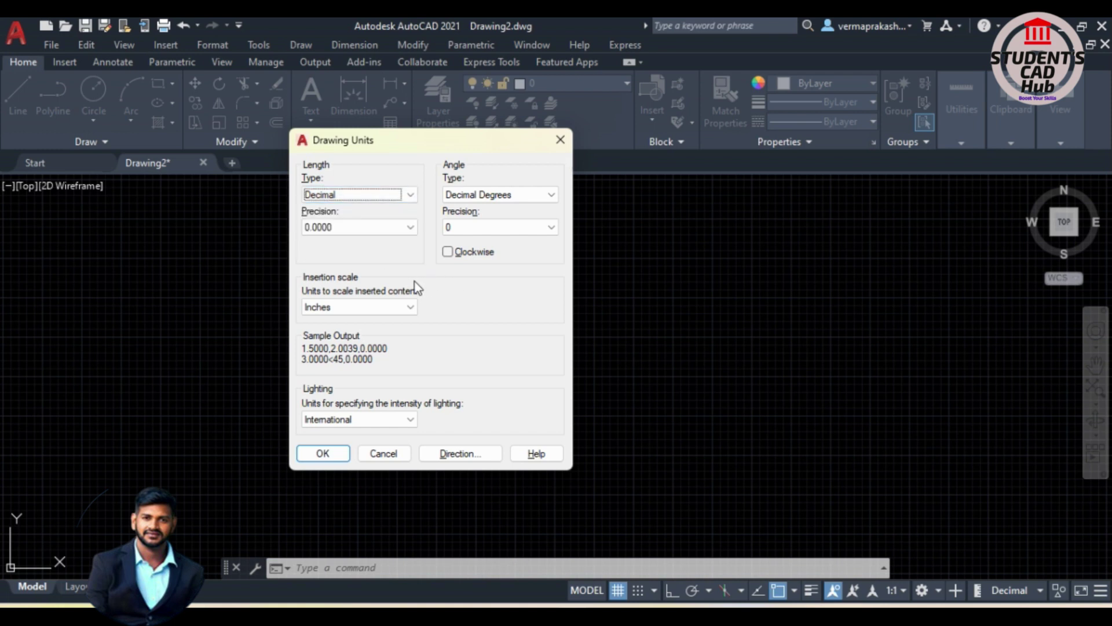
pyautogui.click(407, 196)
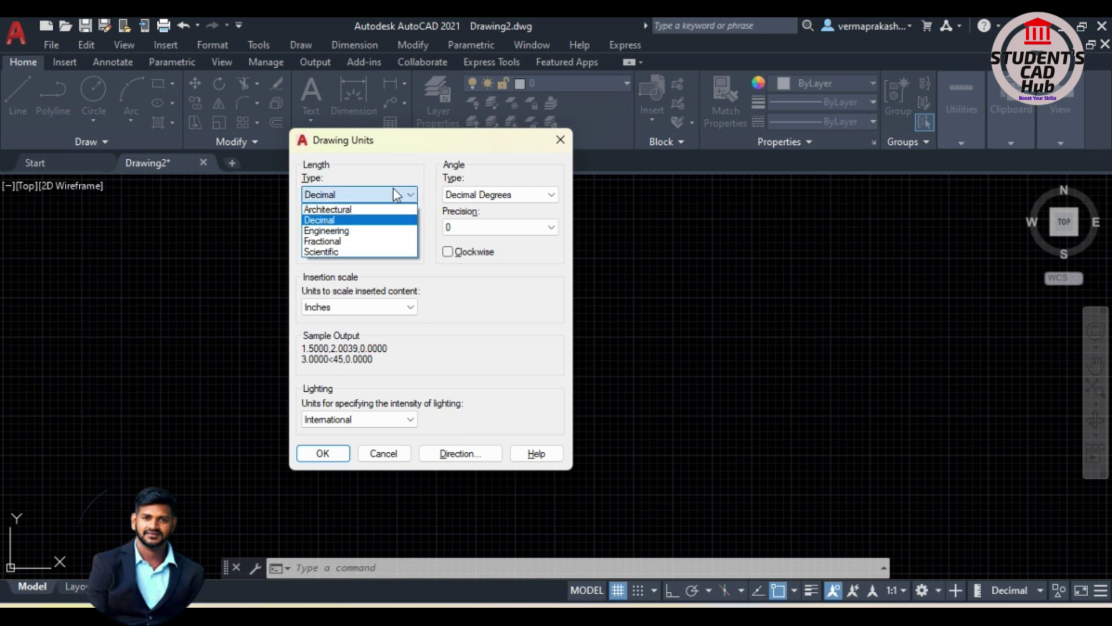
pyautogui.click(331, 220)
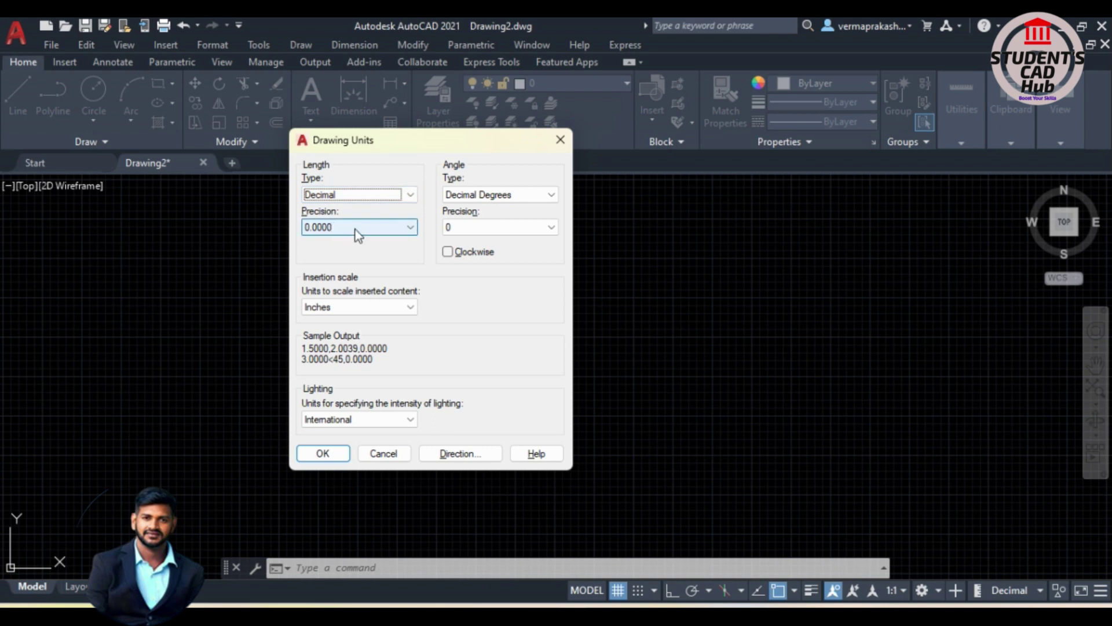
# Examine the precision options offered for the Decimal length type.
pyautogui.click(356, 229)
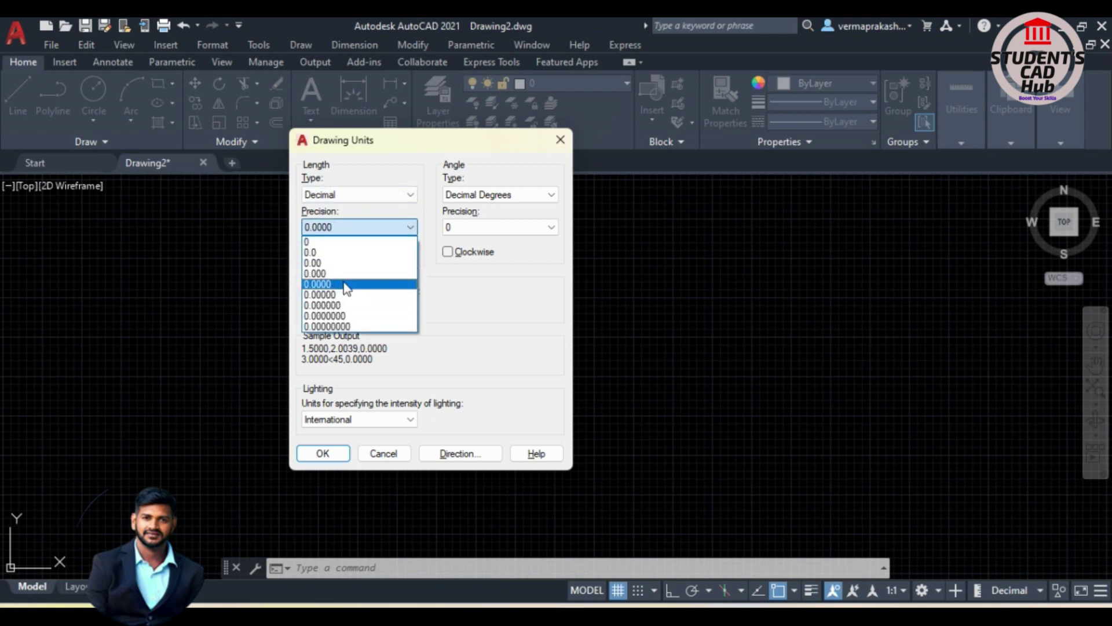
pyautogui.click(475, 297)
pyautogui.click(353, 227)
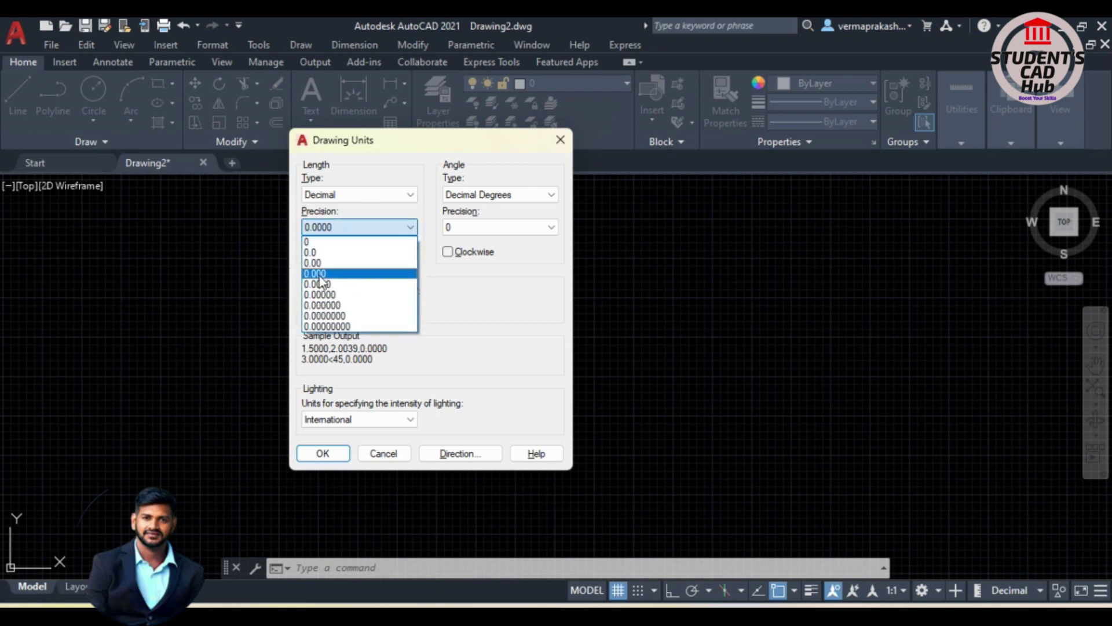
pyautogui.click(531, 296)
pyautogui.click(335, 228)
pyautogui.click(509, 303)
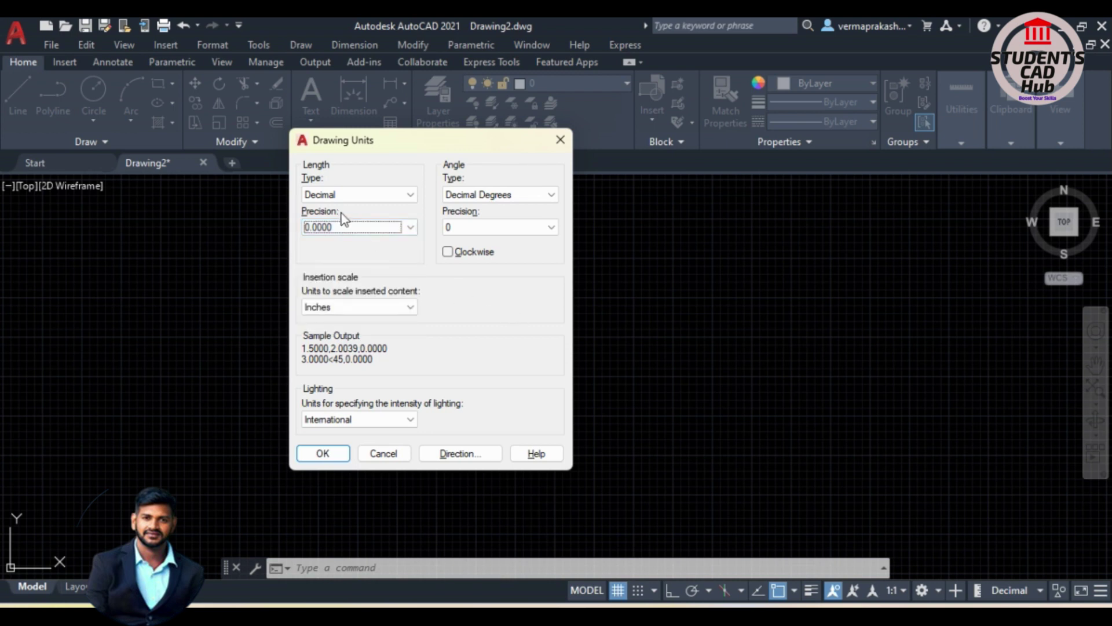
pyautogui.click(334, 229)
pyautogui.click(506, 302)
# Try the Engineering length type, check its precision options, and return the length type to Decimal.
pyautogui.click(348, 193)
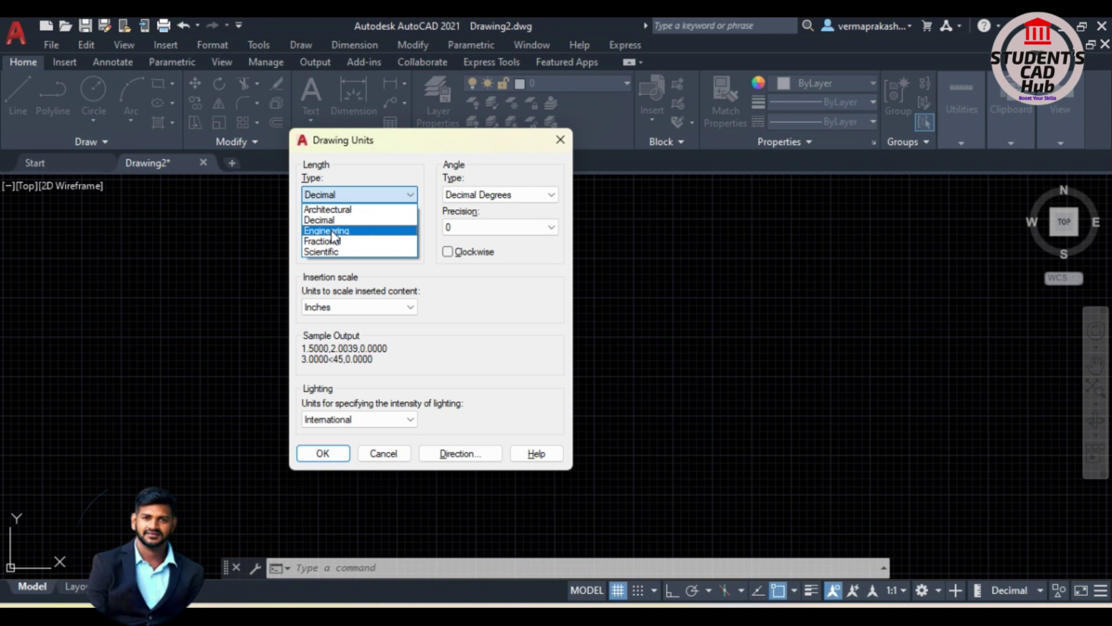
pyautogui.click(322, 234)
pyautogui.click(325, 227)
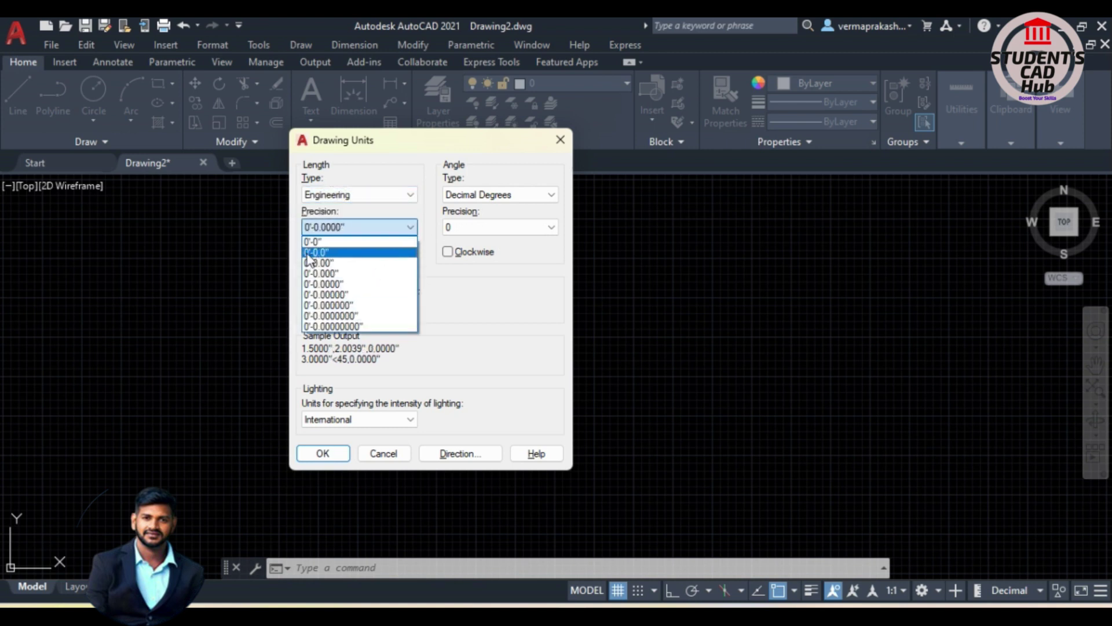
pyautogui.click(446, 296)
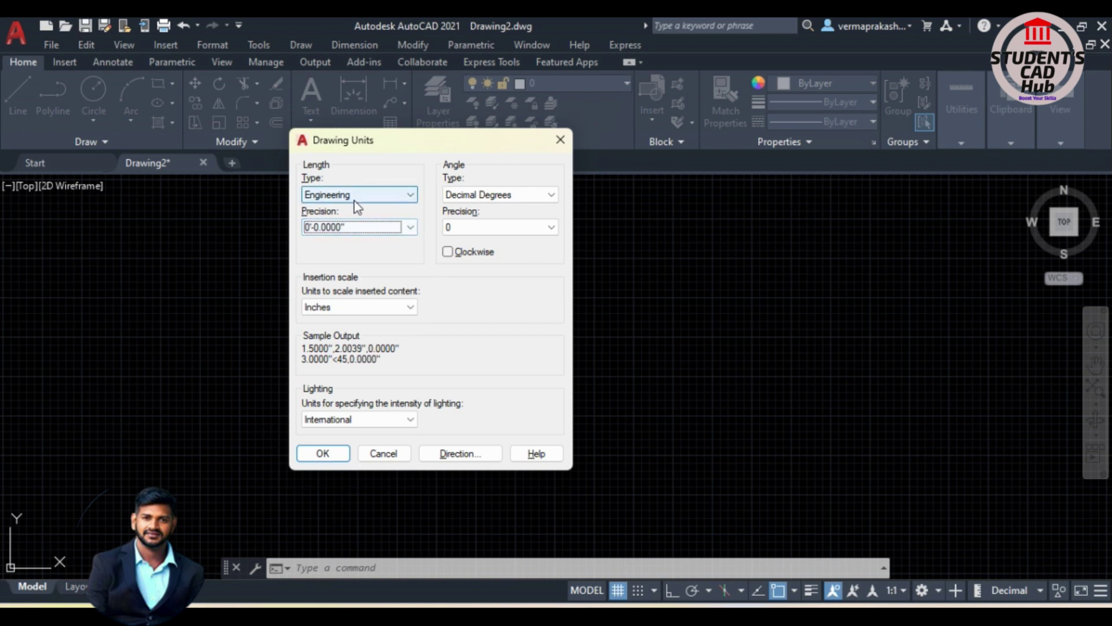
pyautogui.click(361, 195)
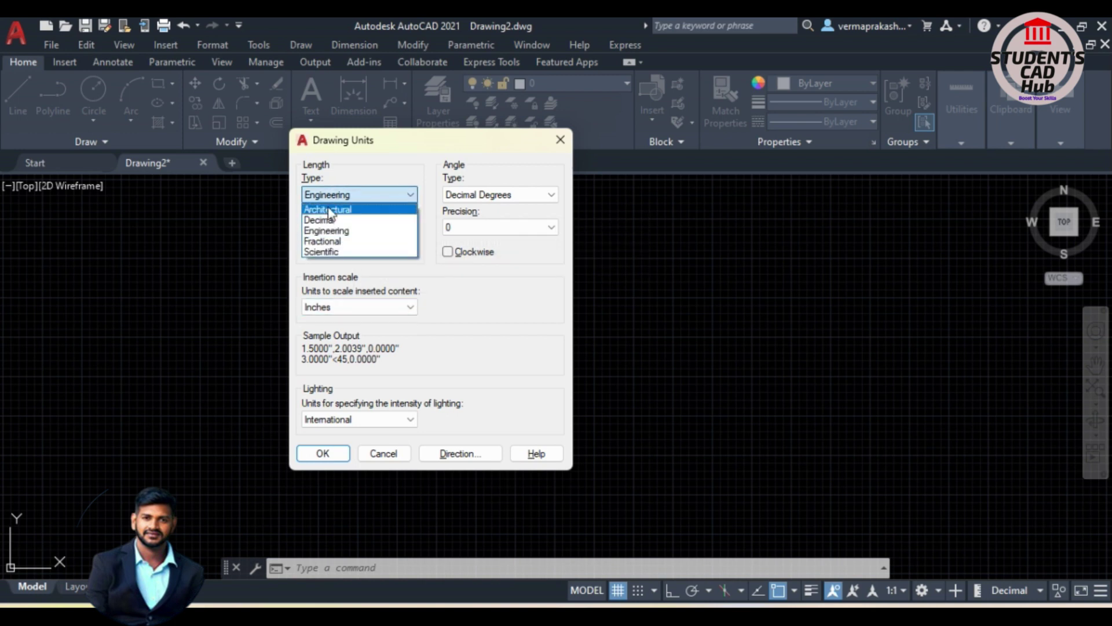
pyautogui.click(324, 221)
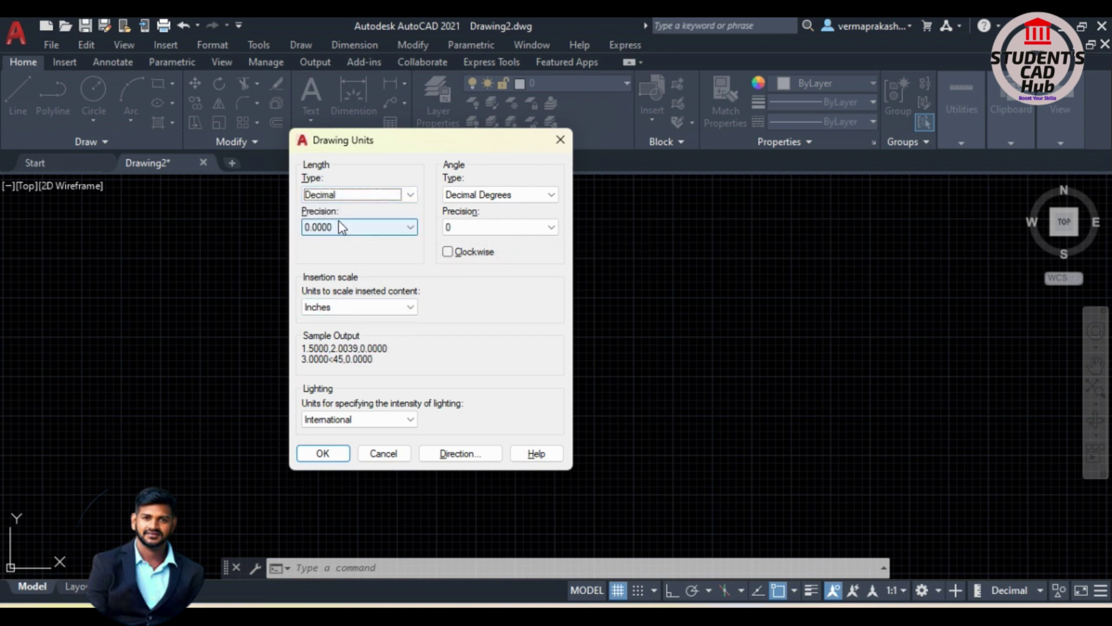
# Examine the units offered for scaling inserted content, and try the Architectural length type to check its precision options.
pyautogui.click(345, 306)
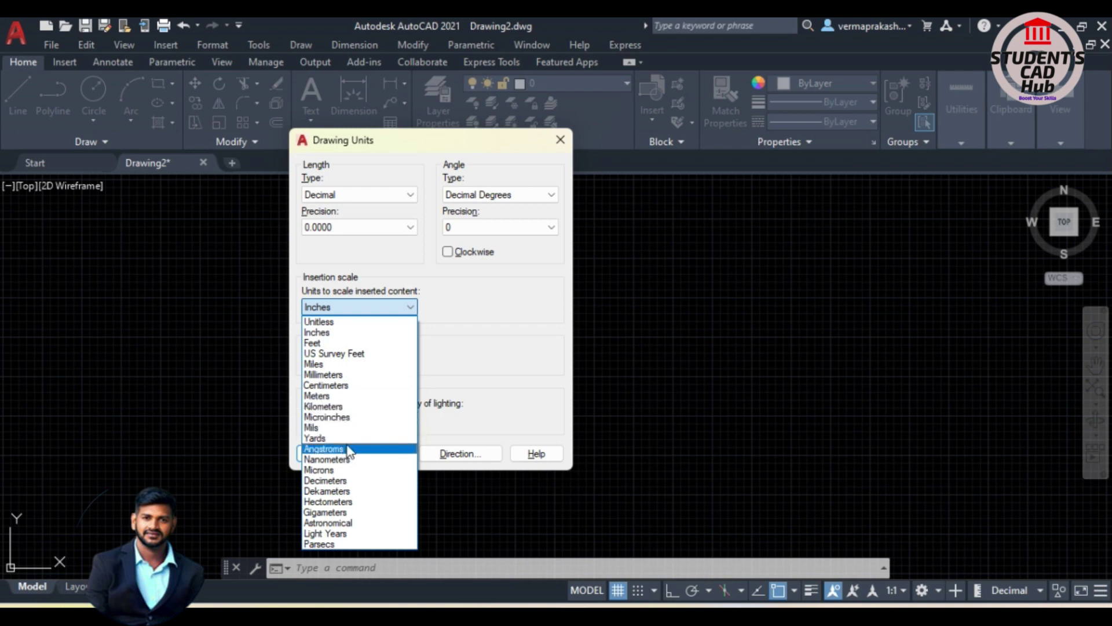
pyautogui.click(489, 392)
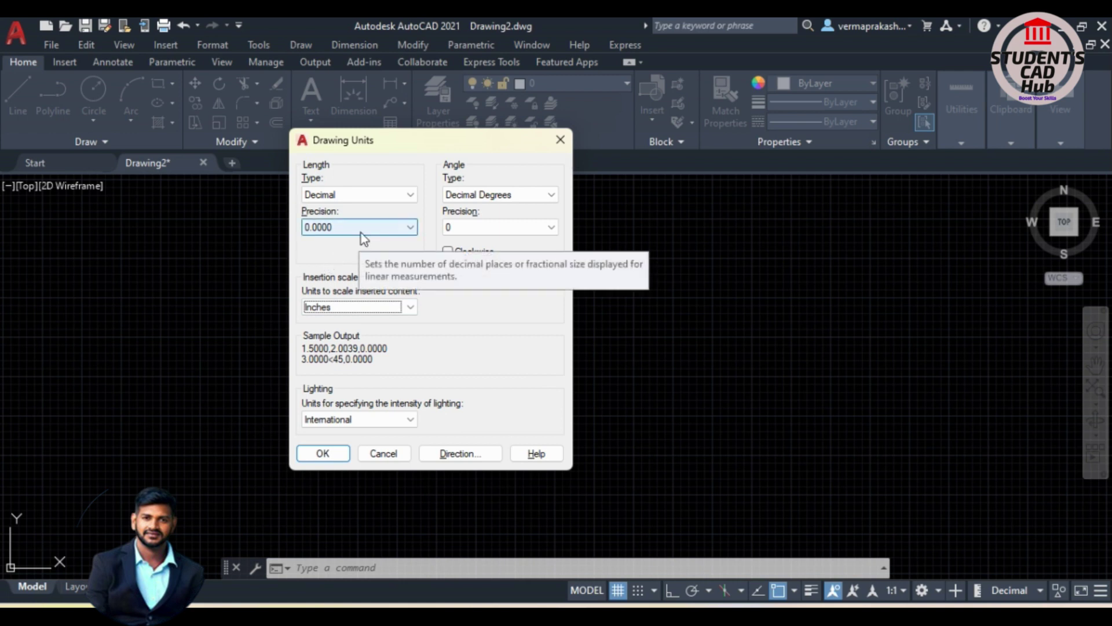
pyautogui.click(373, 197)
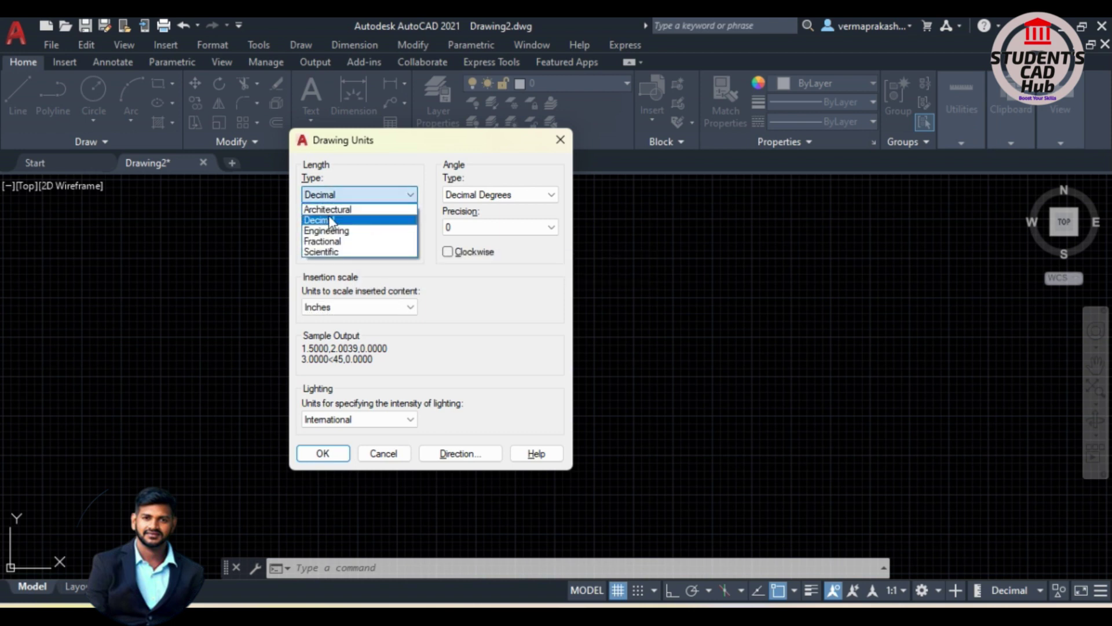
pyautogui.click(346, 211)
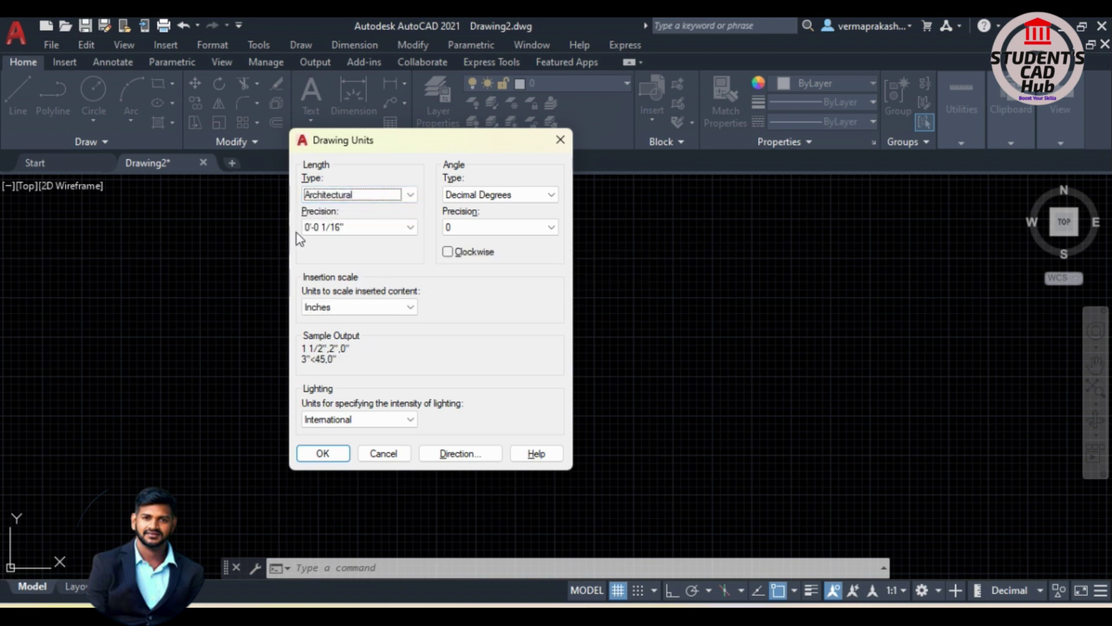
pyautogui.click(374, 229)
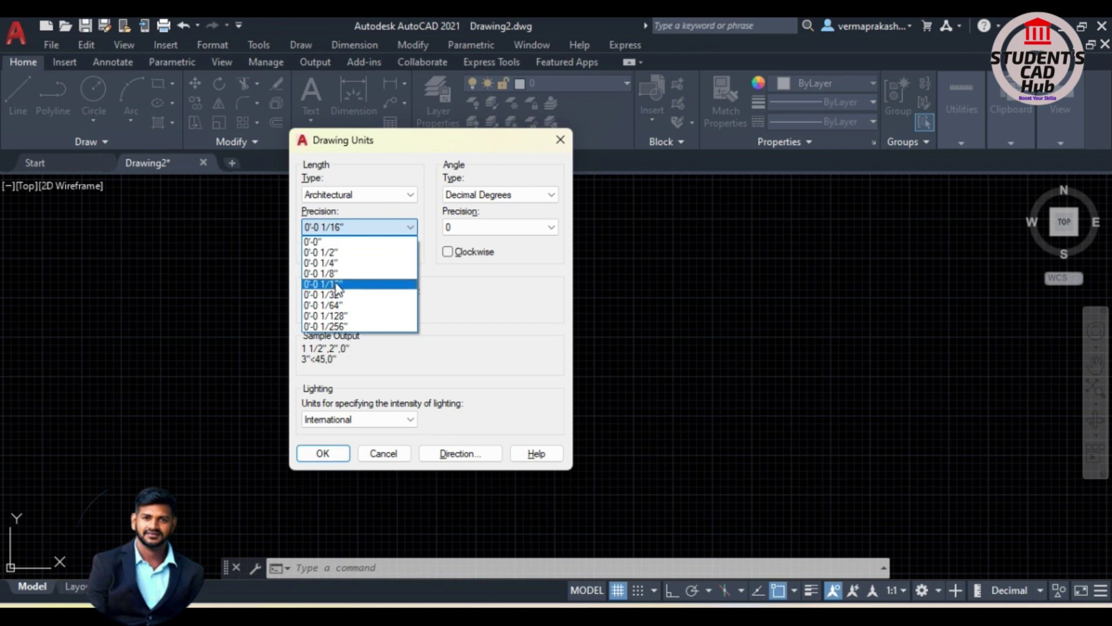
pyautogui.click(460, 275)
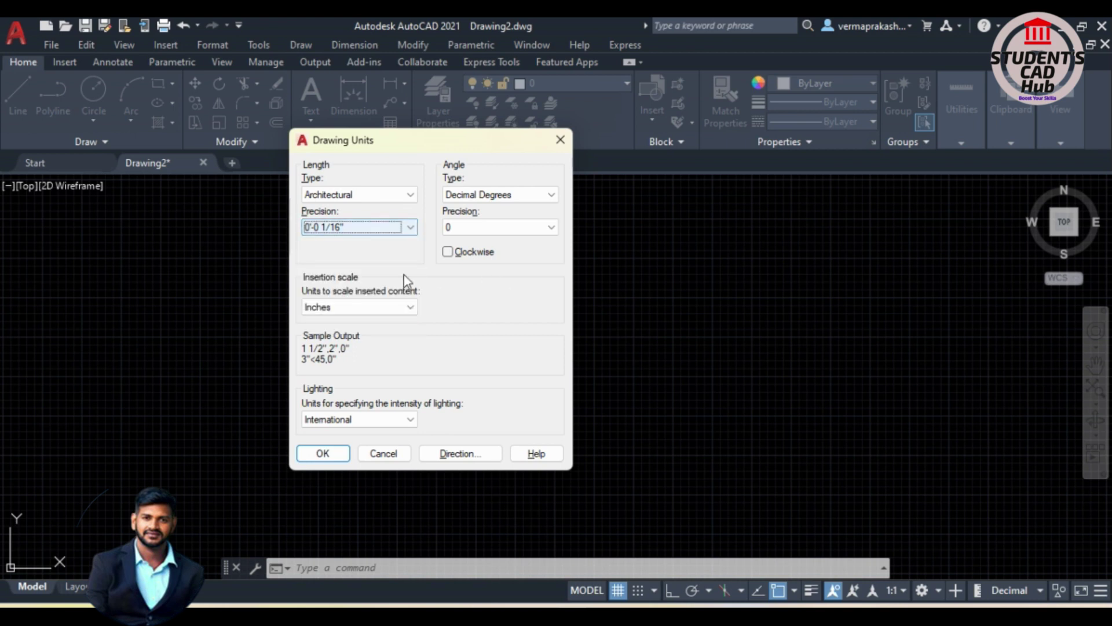
# Try the Engineering length type and check the precision options it offers.
pyautogui.click(355, 194)
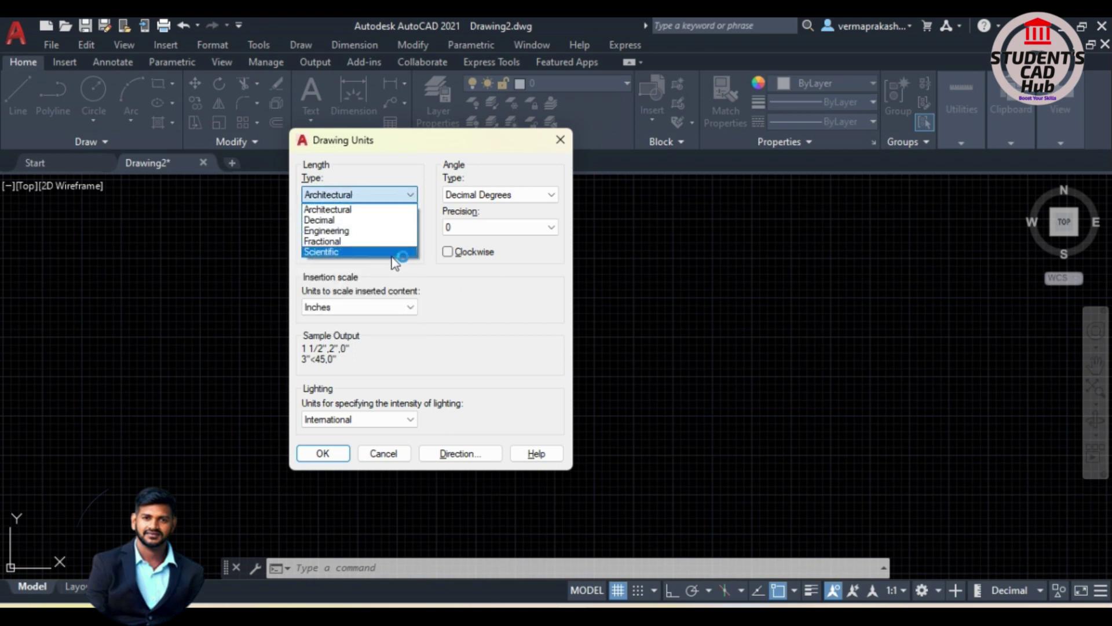
pyautogui.click(349, 231)
pyautogui.click(327, 227)
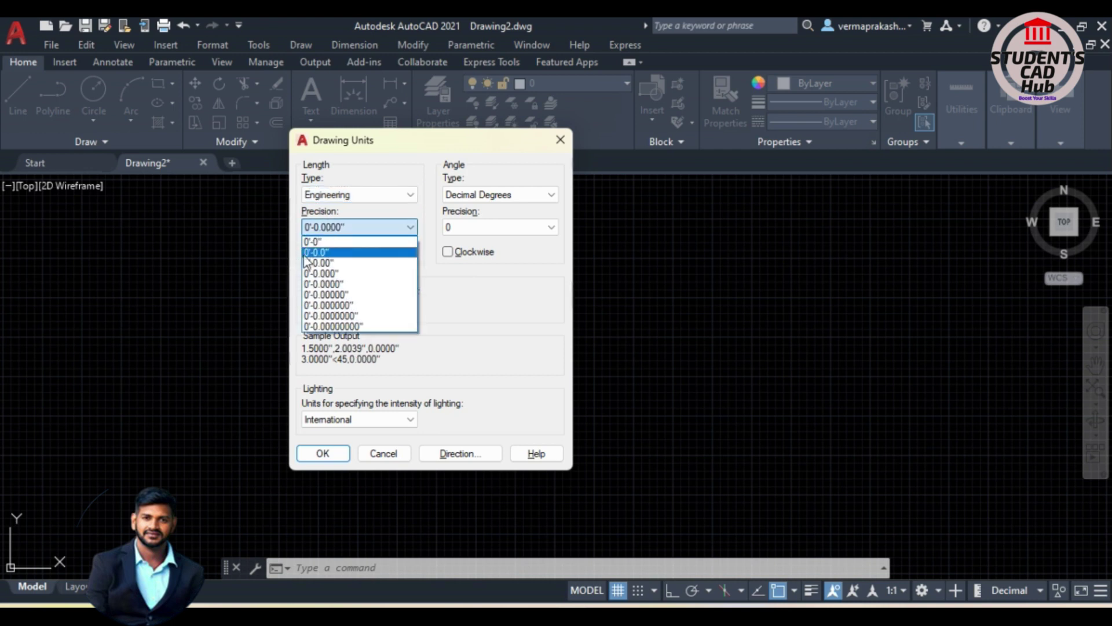
pyautogui.click(415, 233)
# Try the Fractional length type with a precision of 0 1/16, and examine the insertion scale units.
pyautogui.click(371, 196)
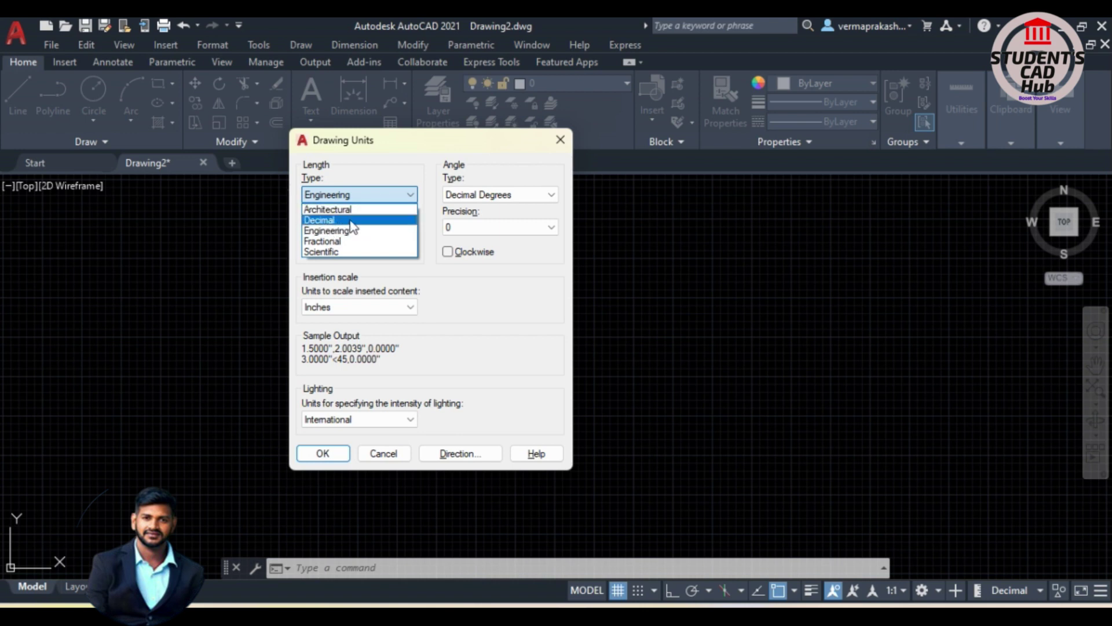
pyautogui.click(328, 241)
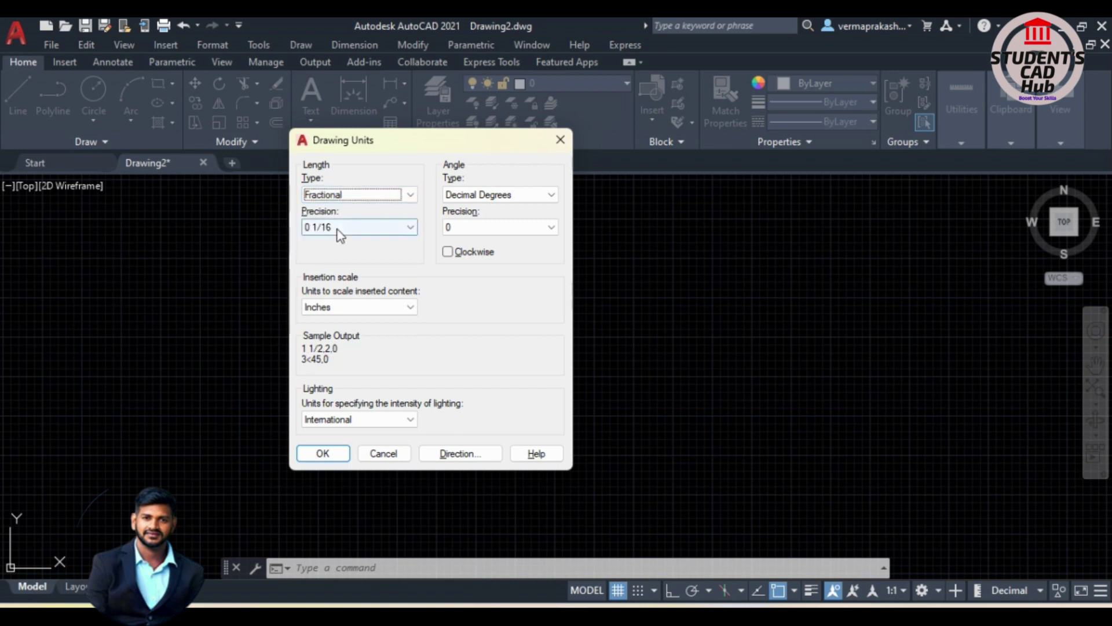
pyautogui.click(336, 230)
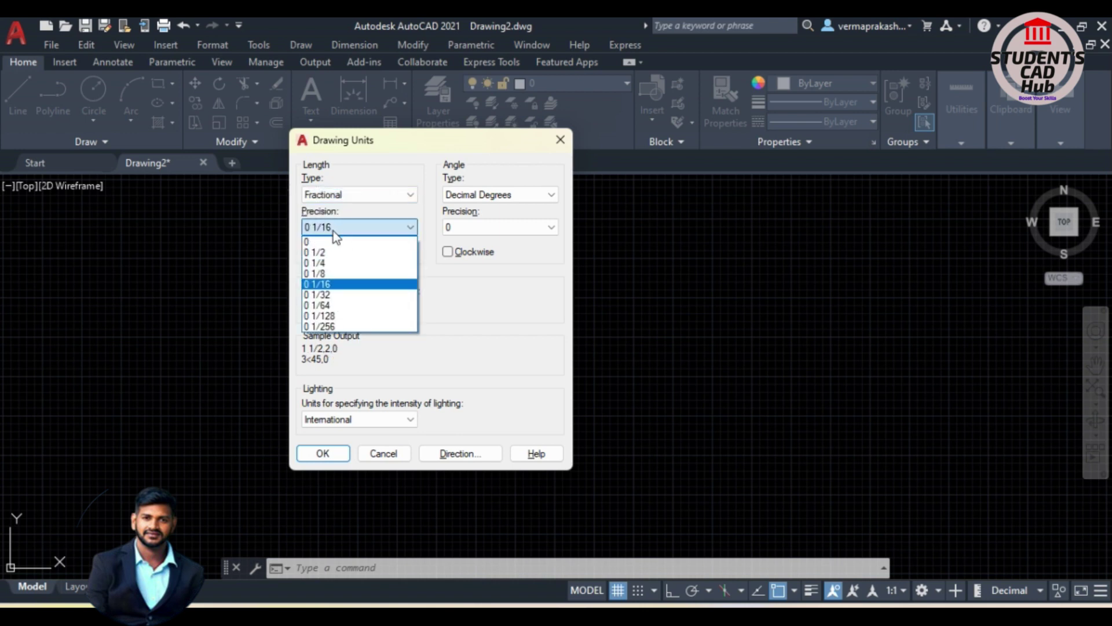
pyautogui.click(327, 284)
pyautogui.click(380, 307)
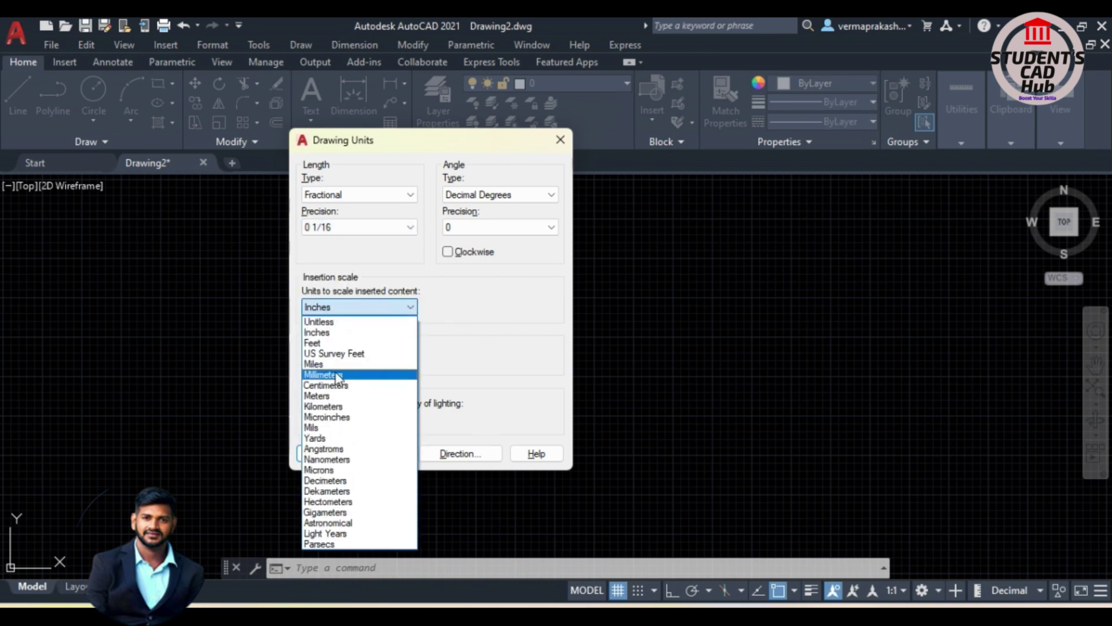
pyautogui.click(348, 300)
# Try the Architectural length type with a precision of 0'-0 1/2" after reviewing the available length types.
pyautogui.click(360, 194)
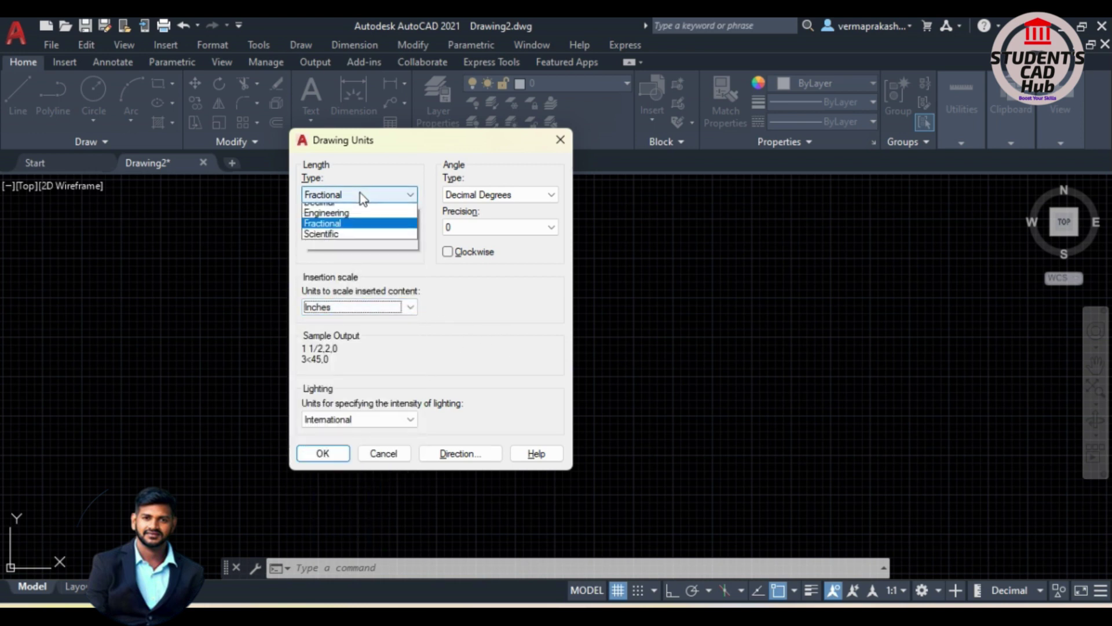
pyautogui.click(513, 260)
pyautogui.click(380, 196)
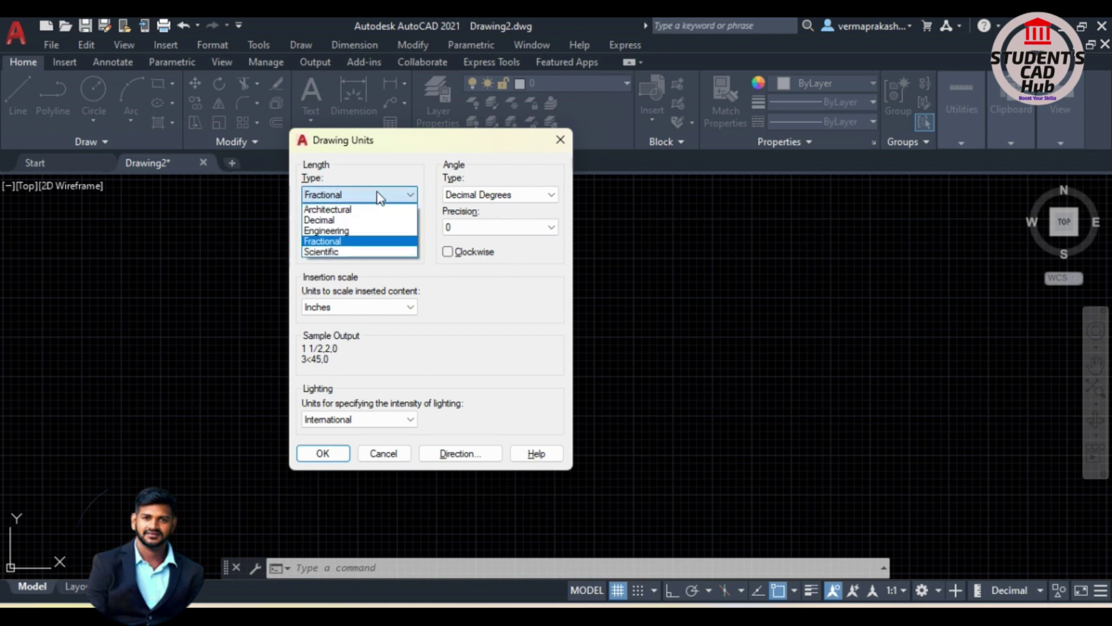
pyautogui.click(320, 220)
pyautogui.click(336, 196)
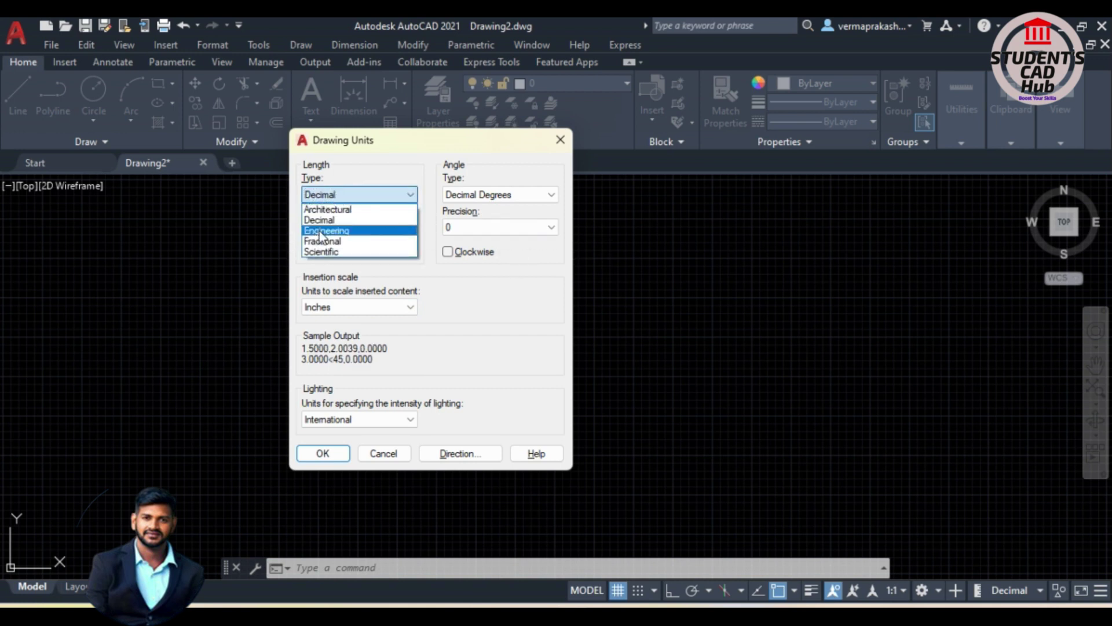
pyautogui.click(359, 212)
pyautogui.click(355, 227)
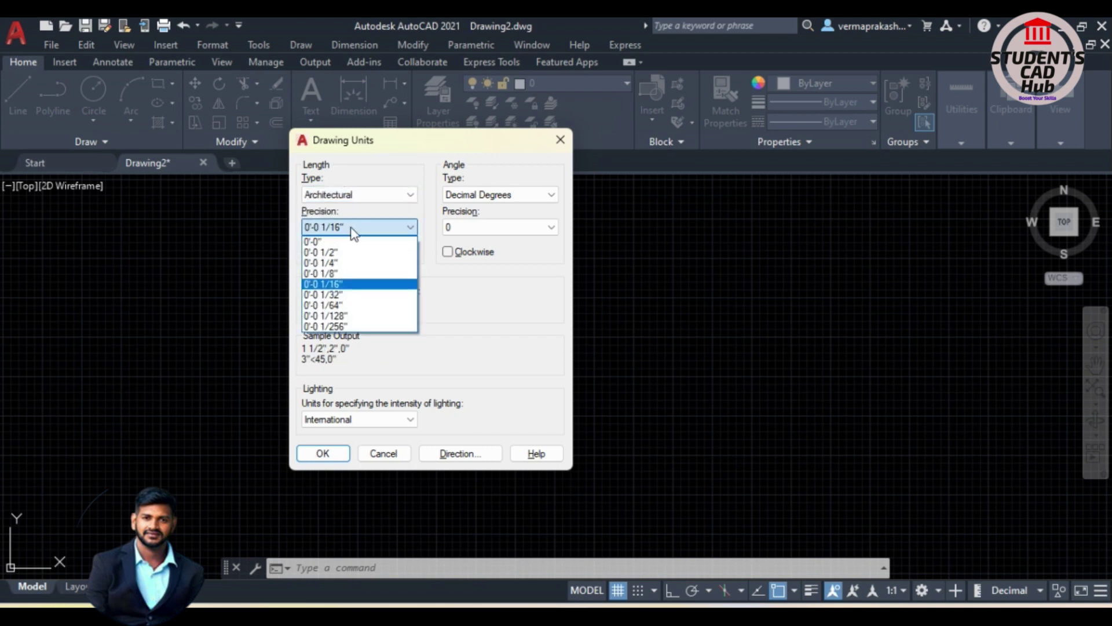
pyautogui.click(320, 253)
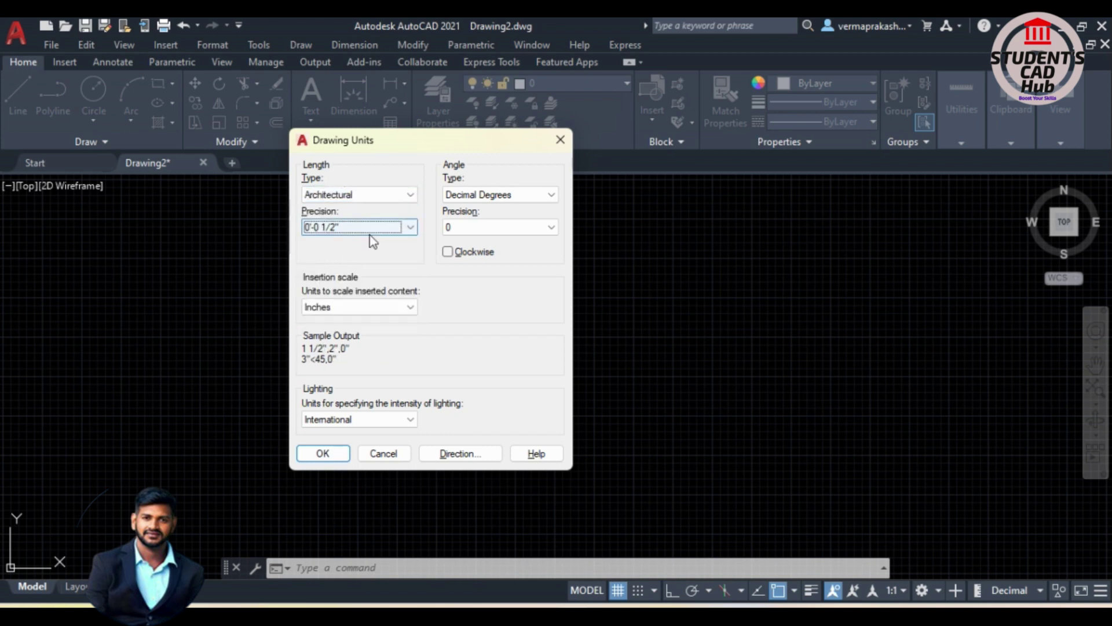
pyautogui.click(395, 227)
pyautogui.click(405, 226)
pyautogui.click(400, 227)
pyautogui.click(393, 227)
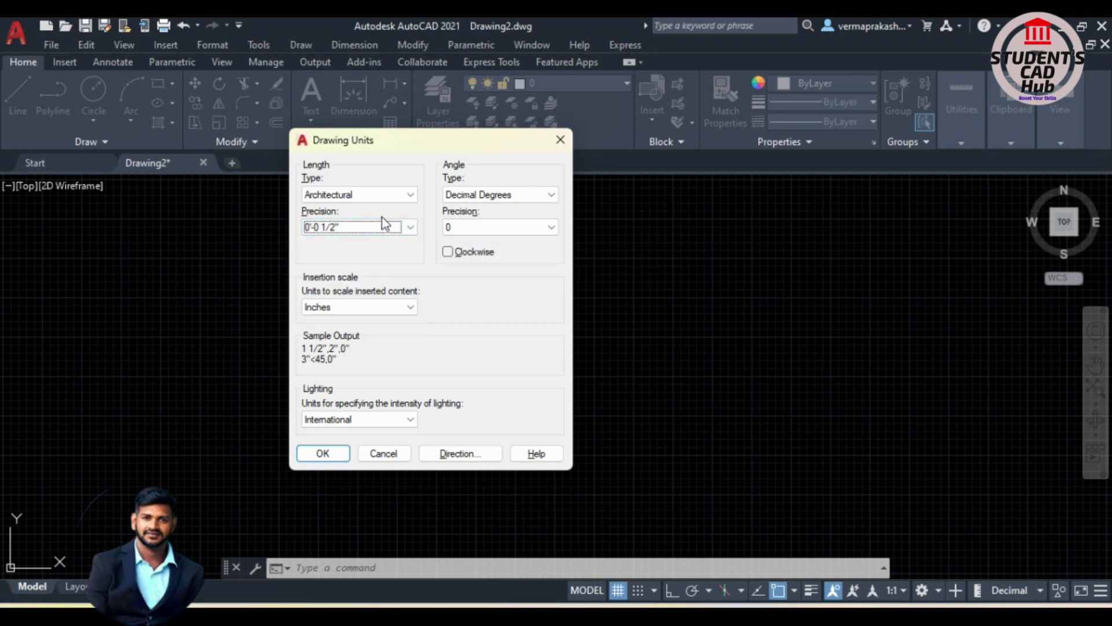
# Set the length type to Decimal, try a precision of 0.00, and settle on a precision of 0.0.
pyautogui.click(382, 195)
pyautogui.click(338, 220)
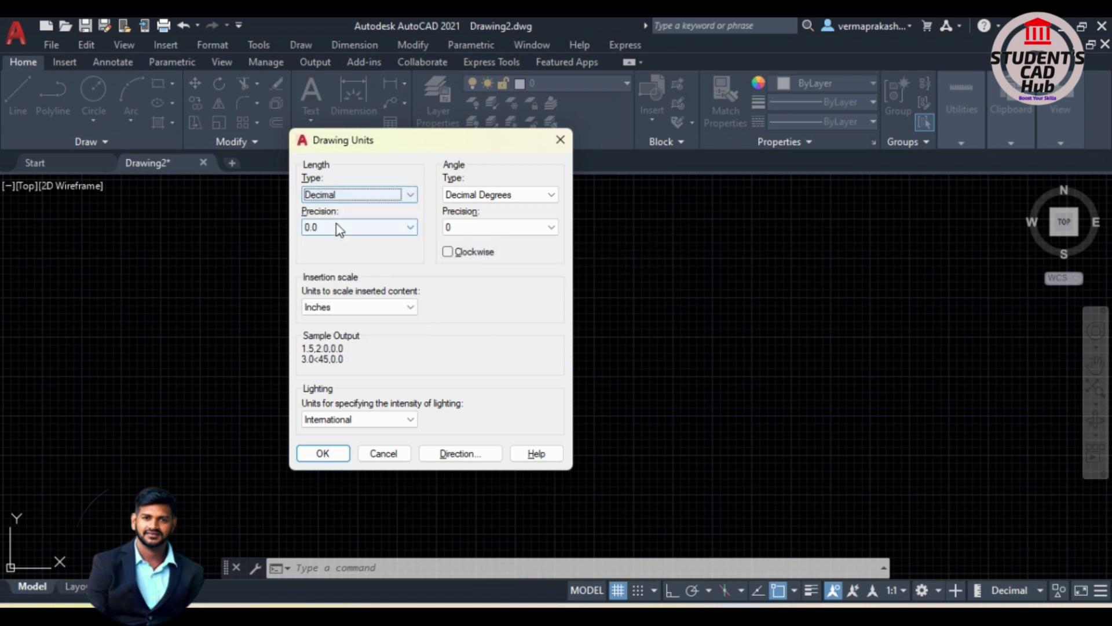
pyautogui.click(370, 229)
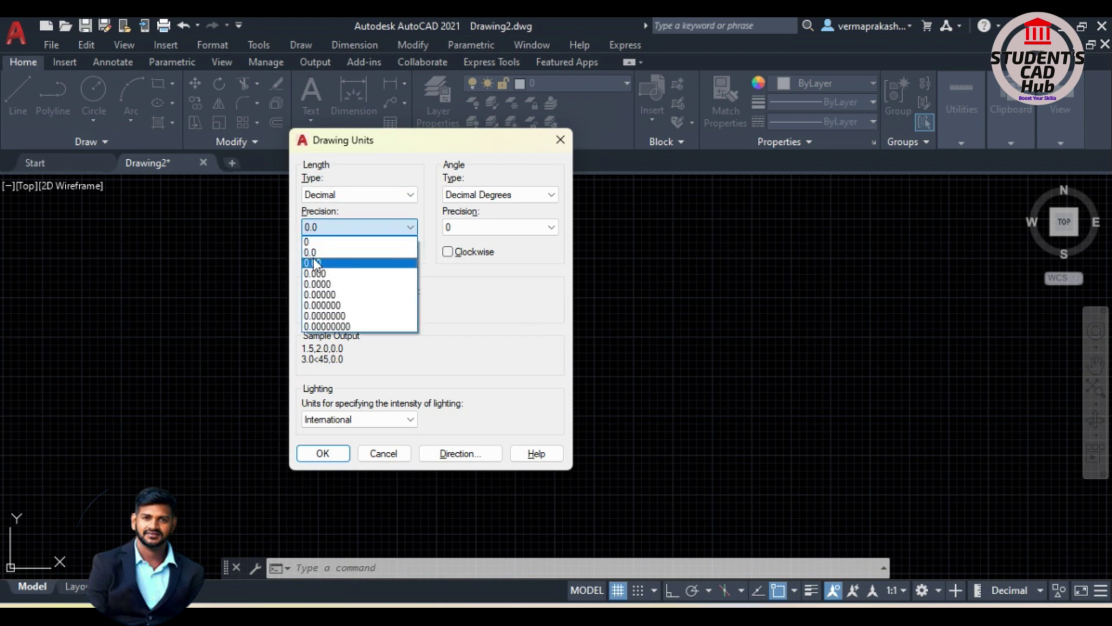
pyautogui.click(408, 264)
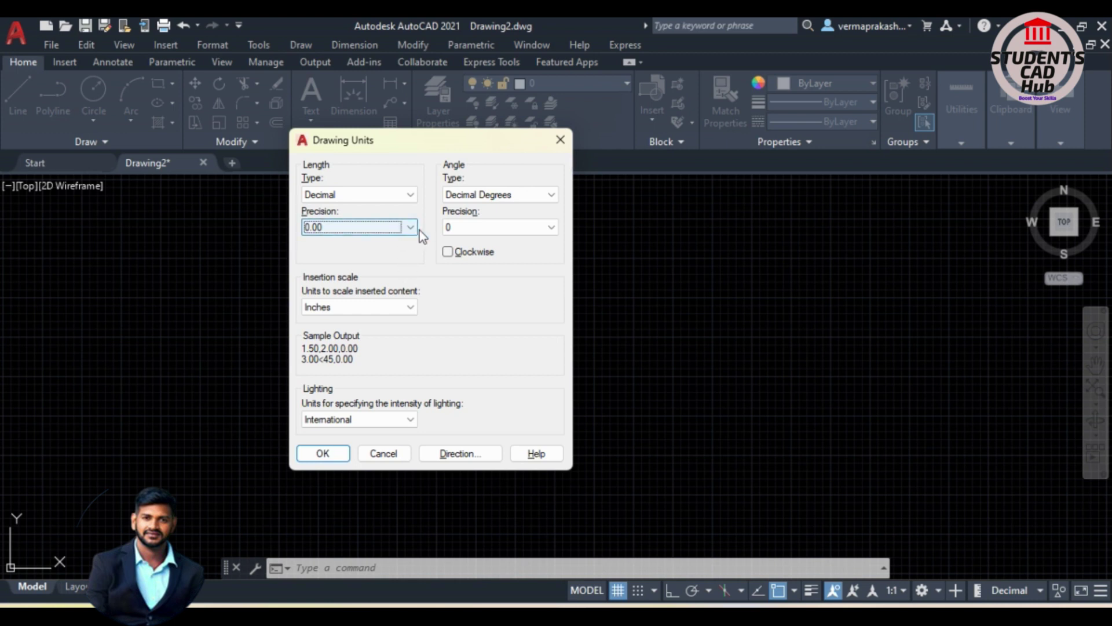
pyautogui.click(374, 230)
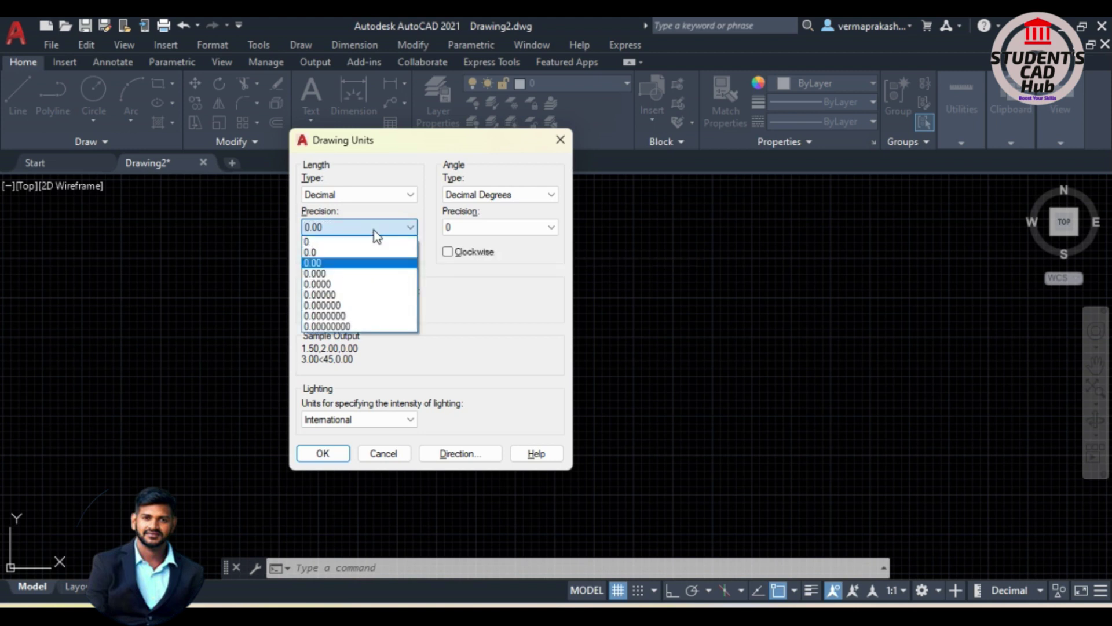
pyautogui.click(324, 253)
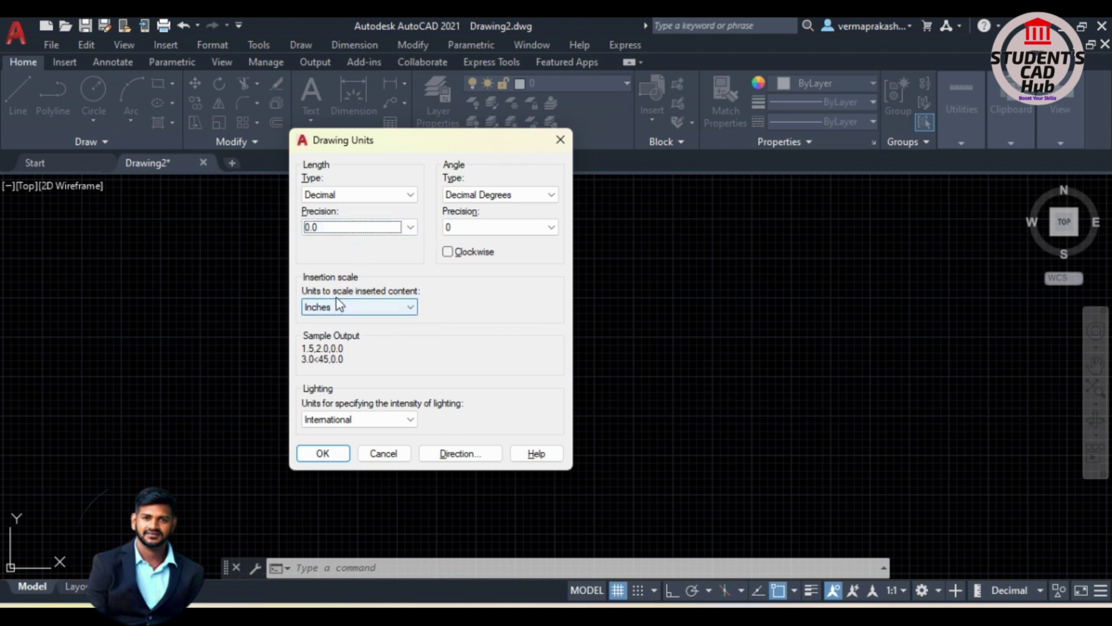
# Review the insertion scale and length type options, and set the units to scale inserted content to Millimeters.
pyautogui.click(357, 307)
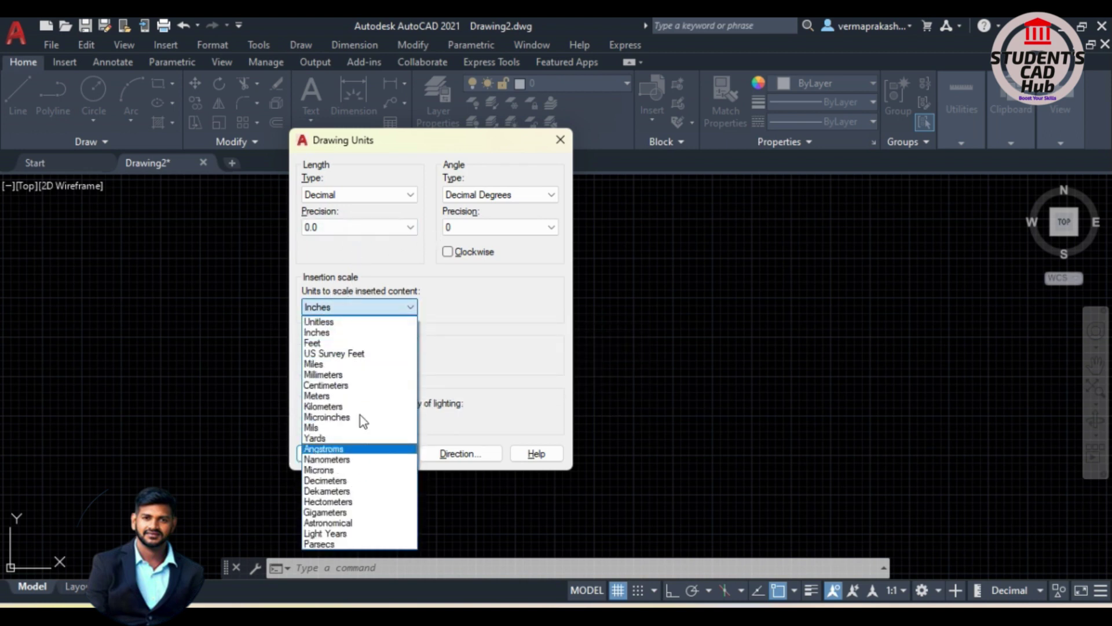
pyautogui.click(453, 335)
pyautogui.click(366, 194)
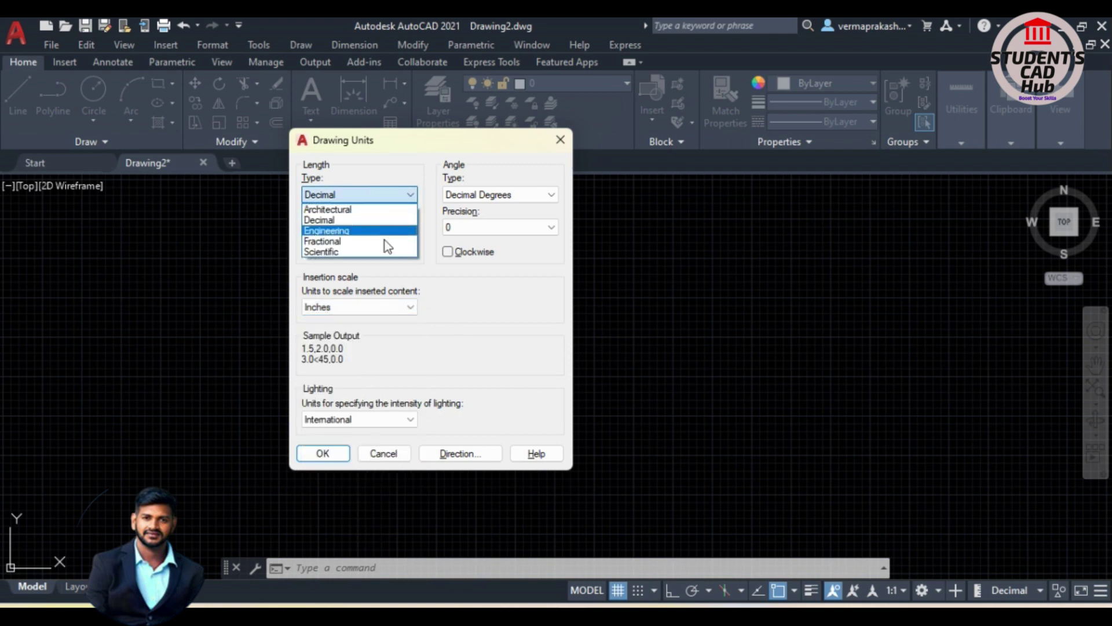
pyautogui.click(450, 323)
pyautogui.click(376, 309)
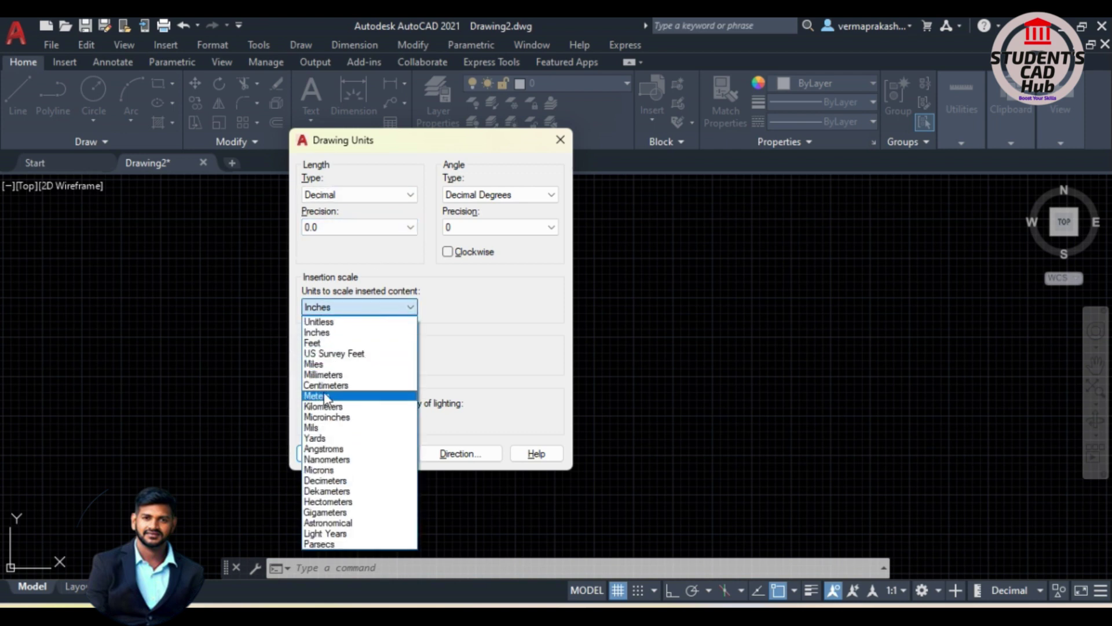
pyautogui.click(489, 333)
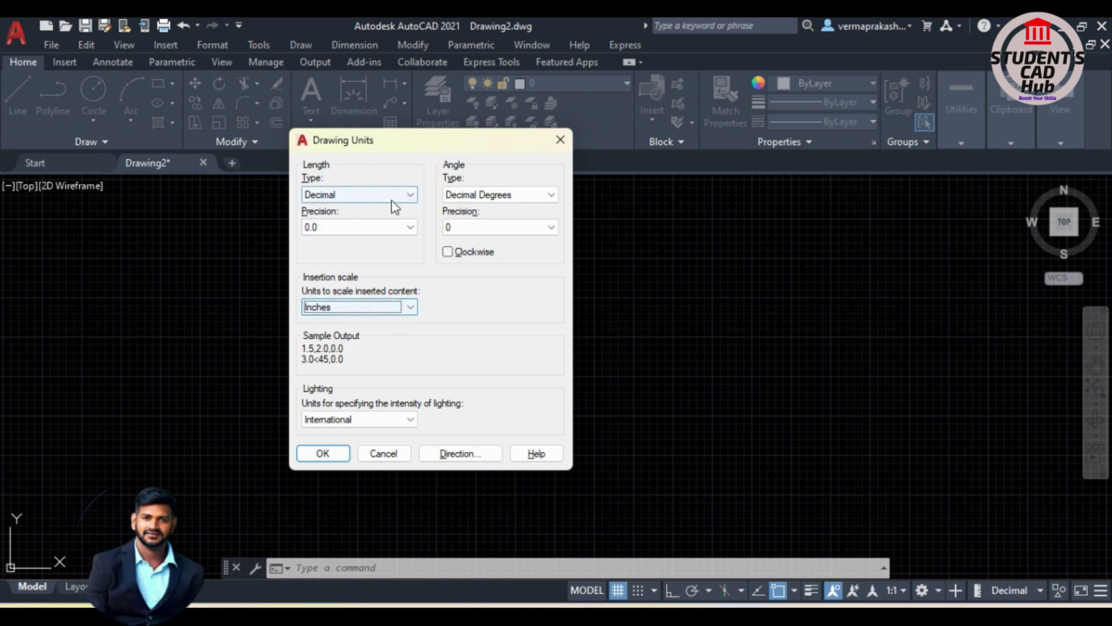
pyautogui.click(394, 308)
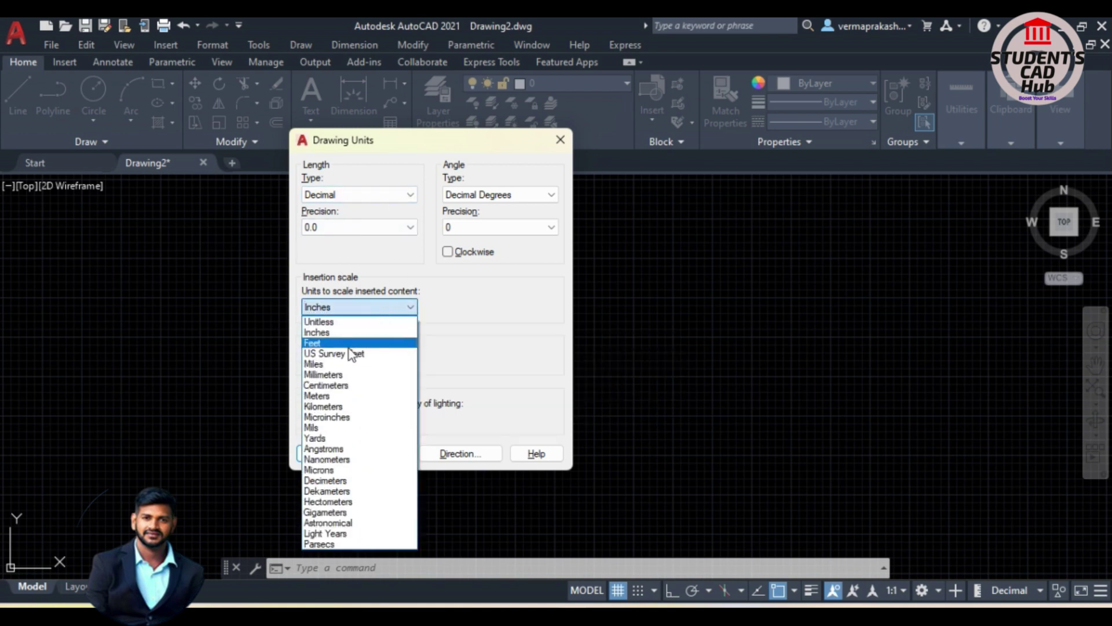
pyautogui.click(333, 375)
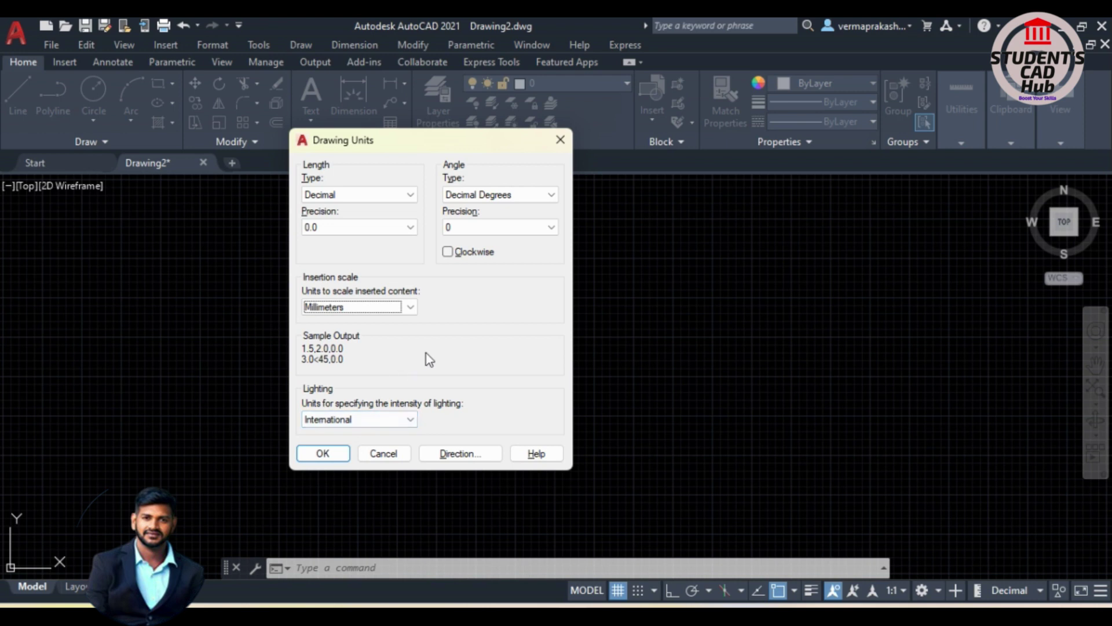
# Set the length type to Engineering with a precision of 0'-0.0".
pyautogui.click(355, 197)
pyautogui.click(334, 231)
pyautogui.click(348, 231)
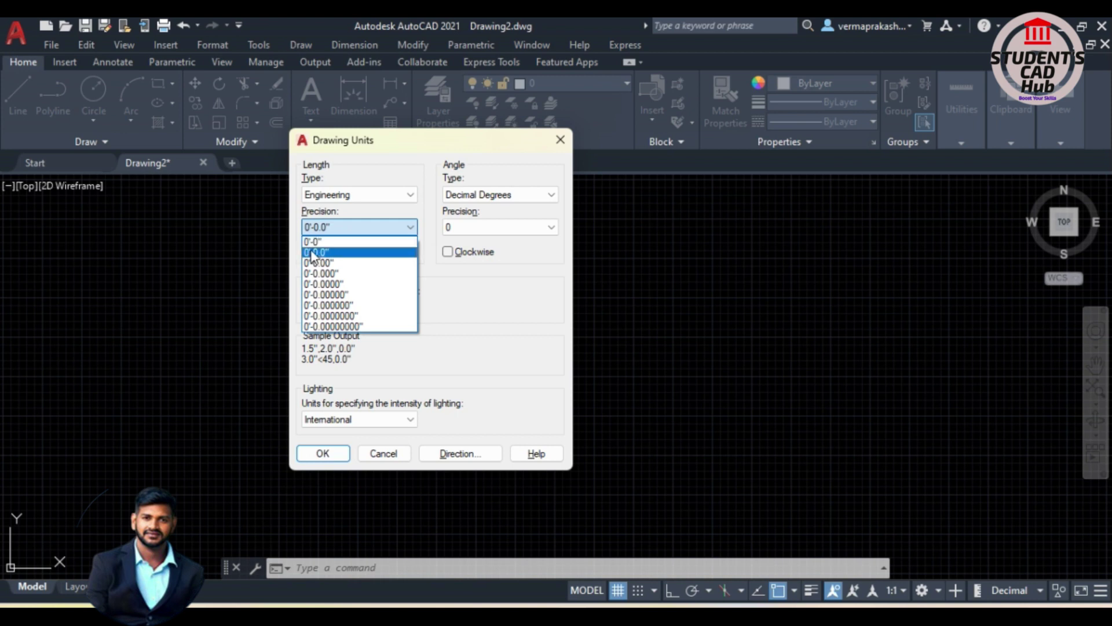
pyautogui.click(318, 255)
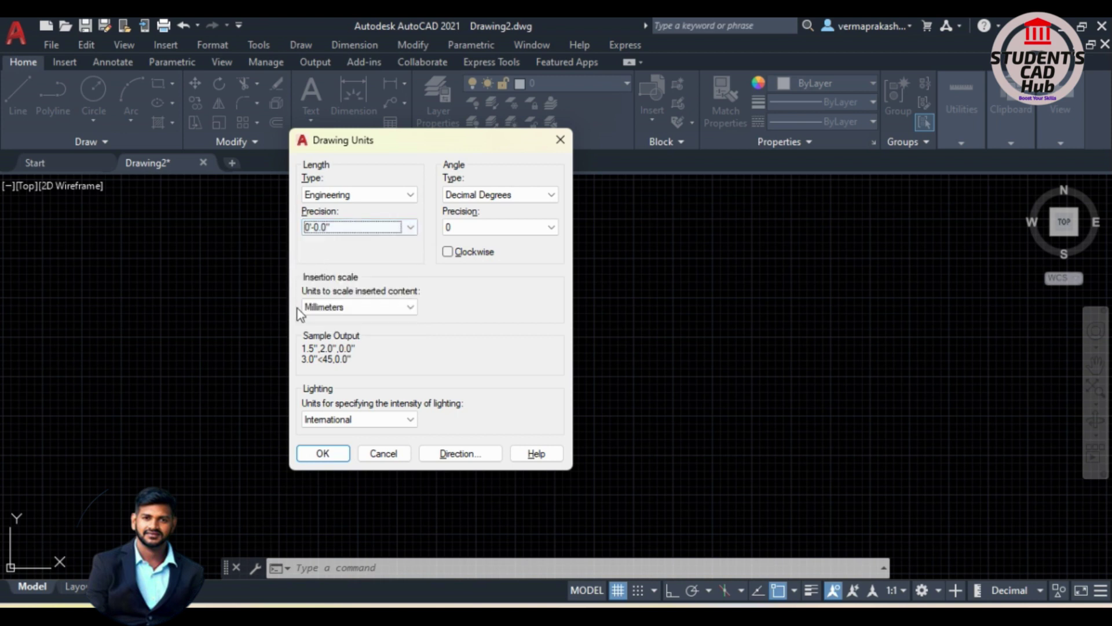
# Try a length precision of 0'-0.00", return it to 0'-0.0", and check the insertion scale options.
pyautogui.click(363, 228)
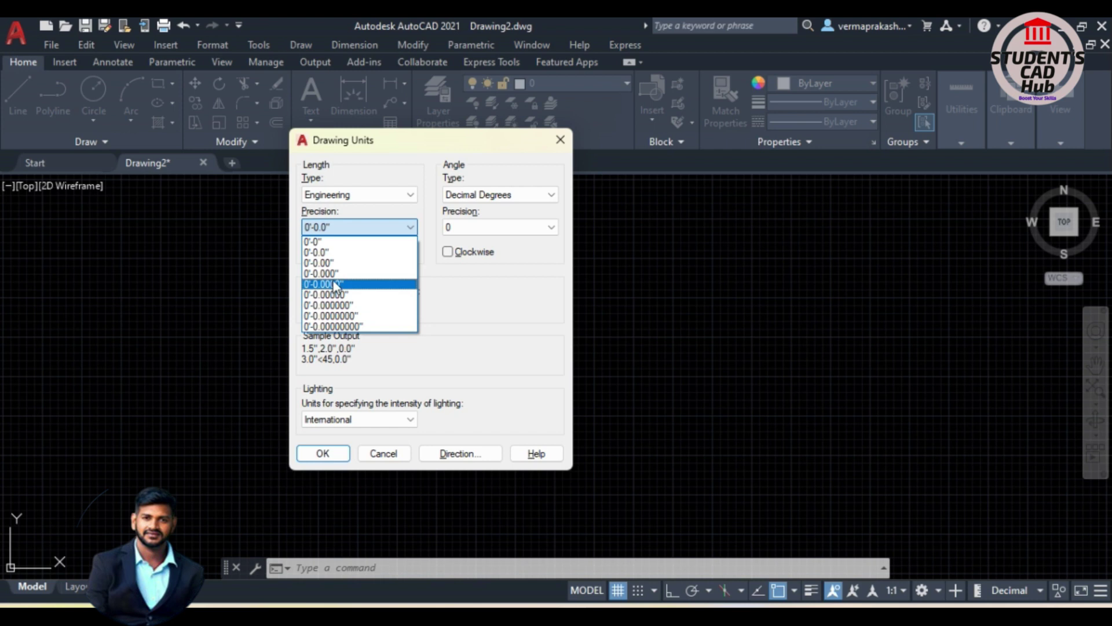
pyautogui.click(342, 263)
pyautogui.click(348, 227)
pyautogui.click(324, 252)
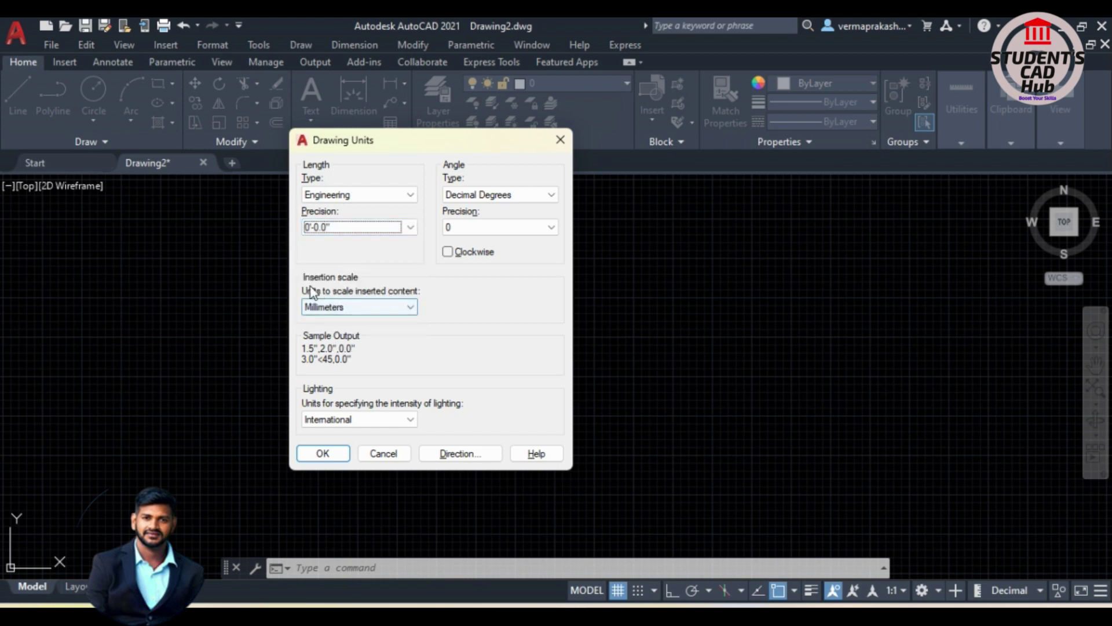
pyautogui.click(352, 307)
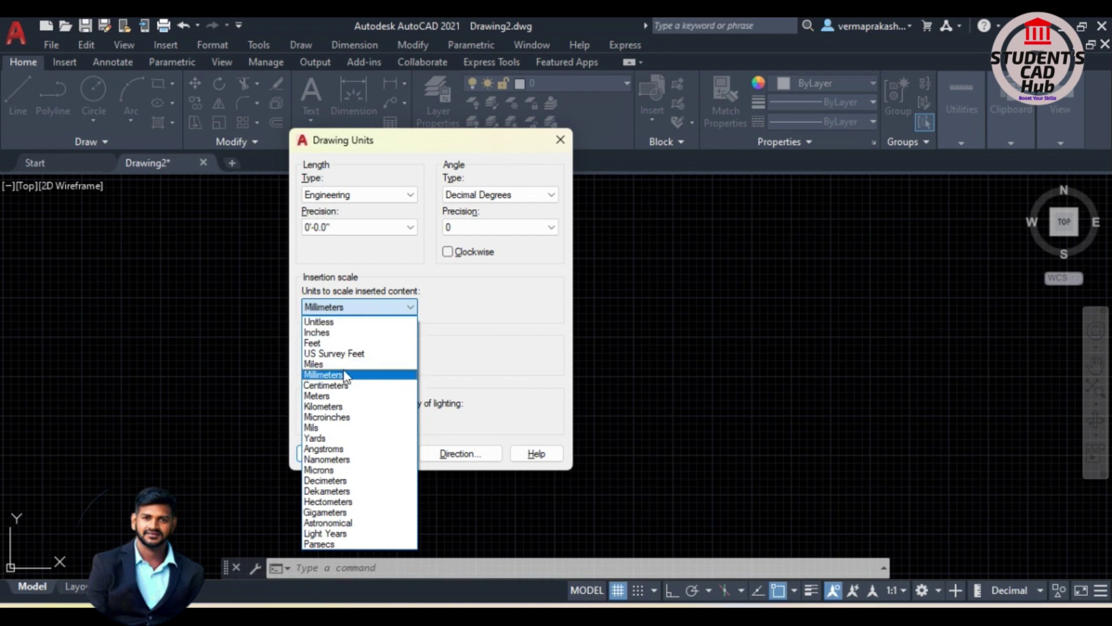
pyautogui.click(486, 343)
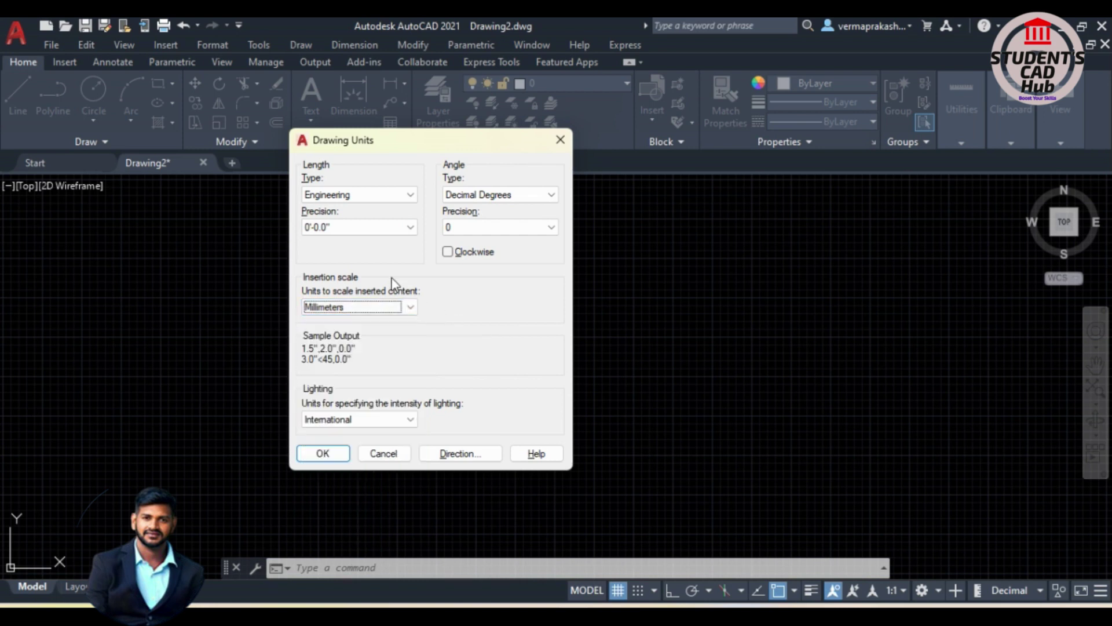
# Set the length type to Architectural and review its precision options, keeping 0'-0 1/2".
pyautogui.click(347, 195)
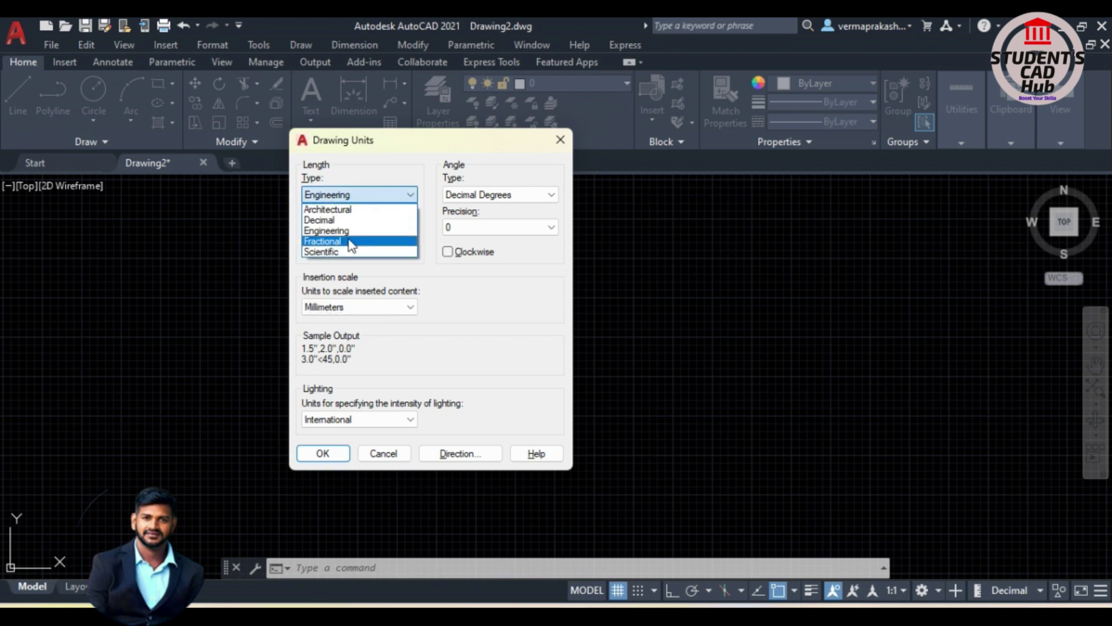
pyautogui.click(333, 209)
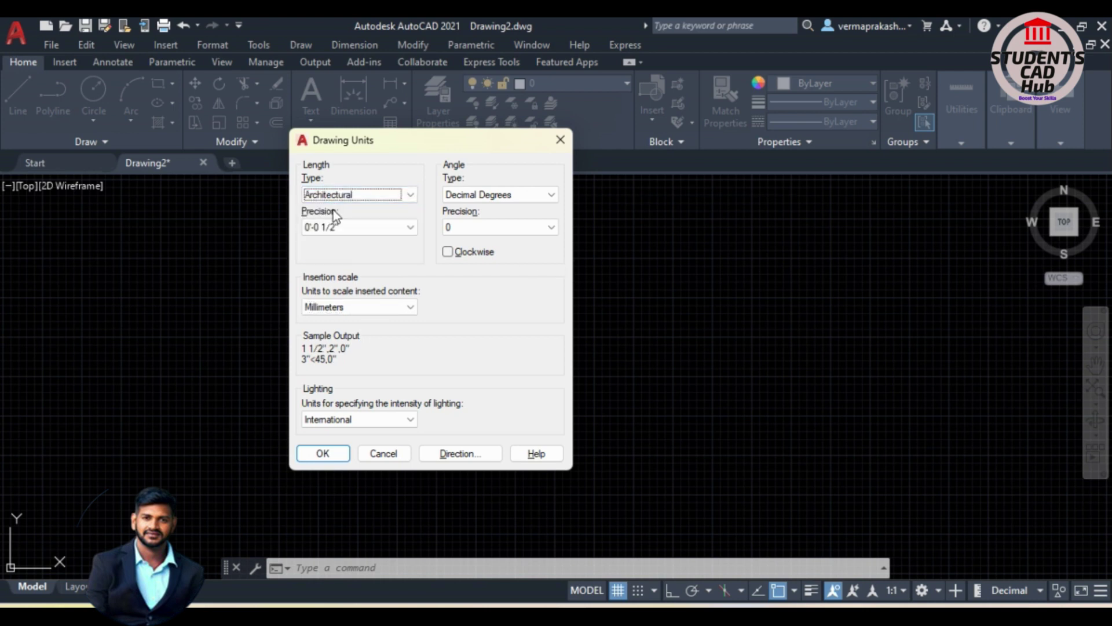
pyautogui.click(344, 227)
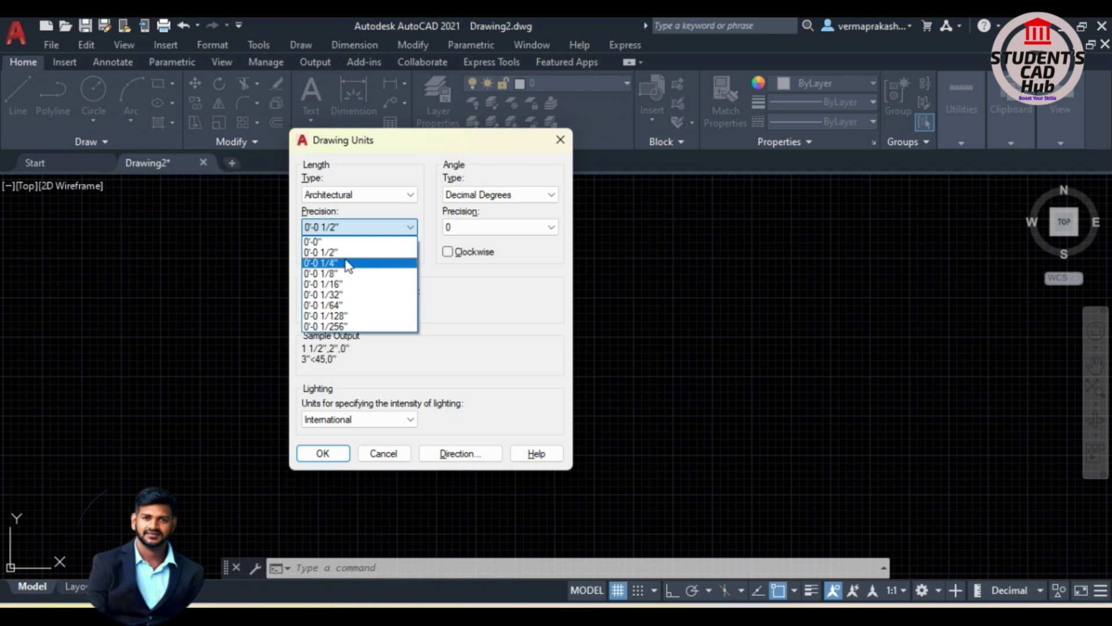
pyautogui.click(471, 309)
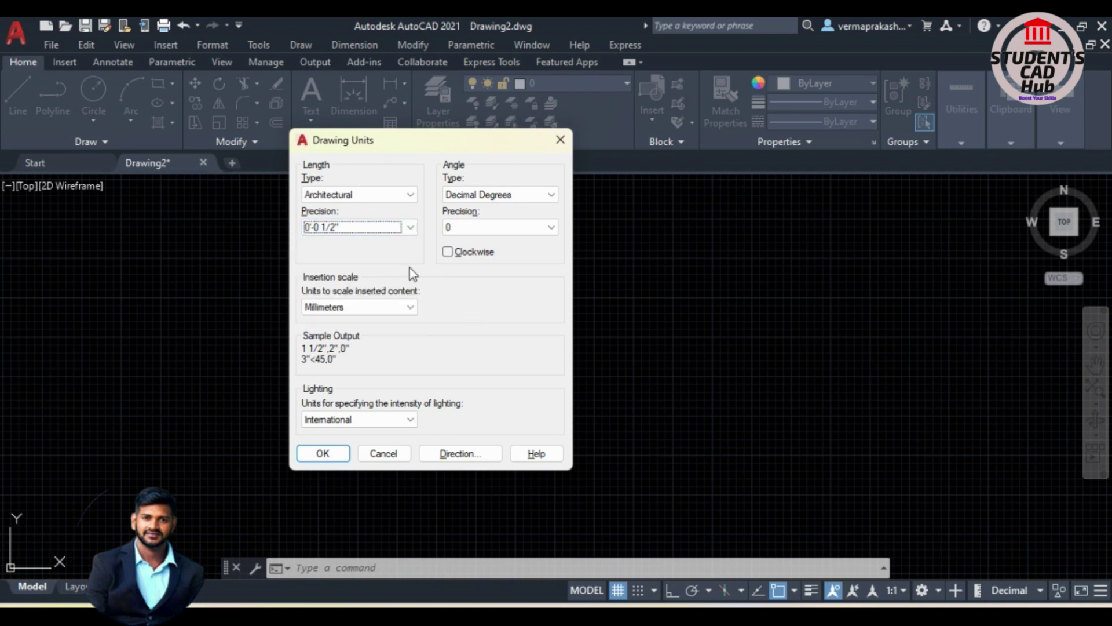
# Set the length type to Decimal with a precision of 0.0.
pyautogui.click(359, 191)
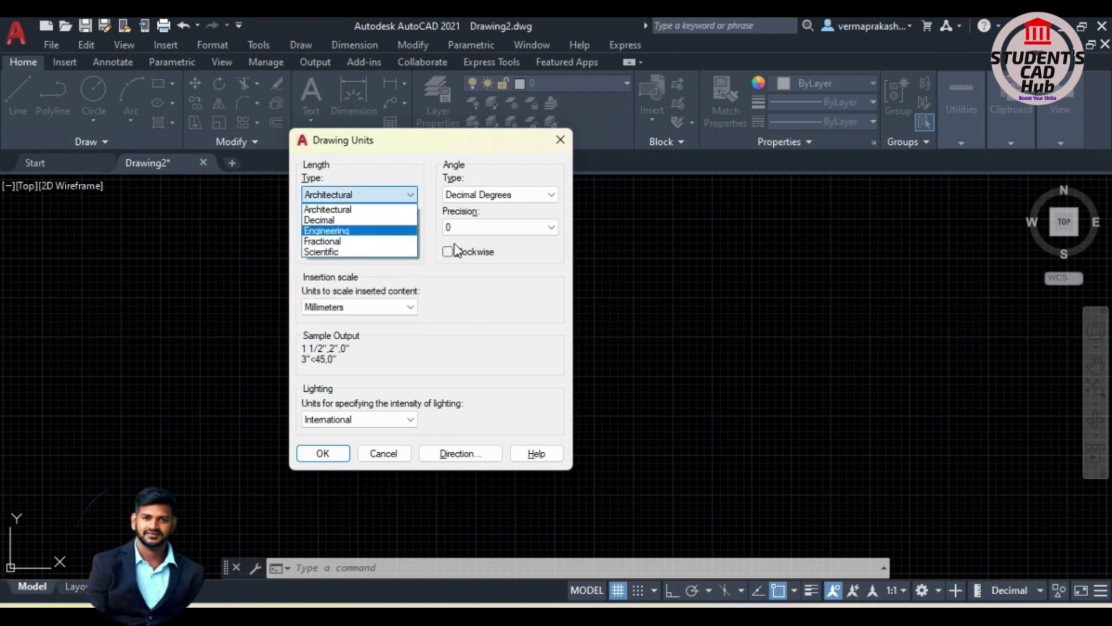
pyautogui.click(383, 192)
pyautogui.click(375, 193)
pyautogui.click(335, 221)
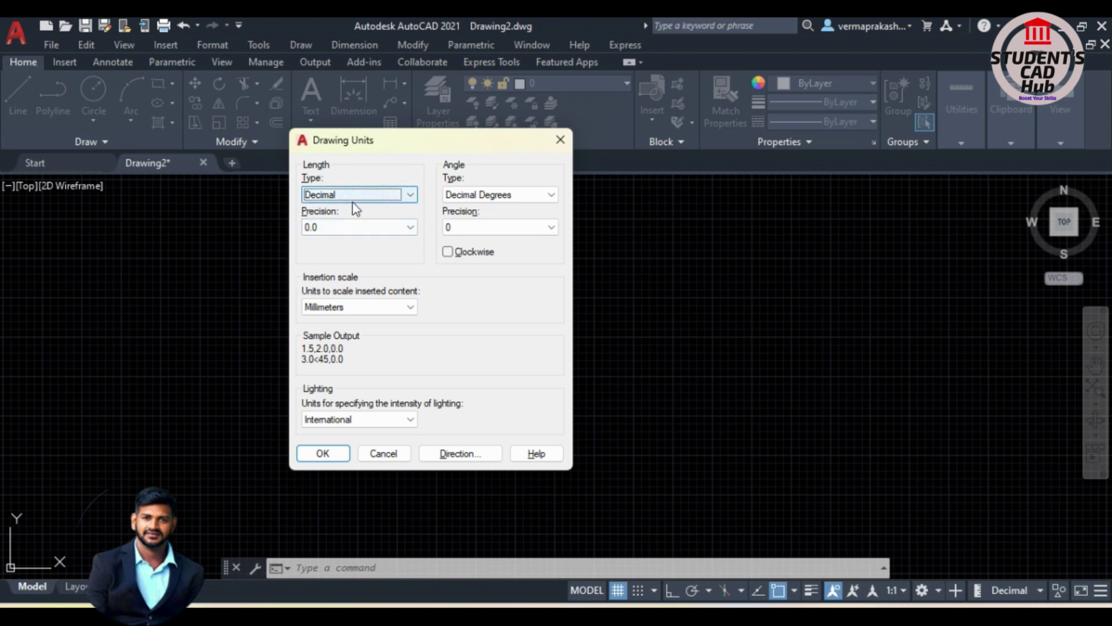
pyautogui.click(361, 229)
pyautogui.click(335, 257)
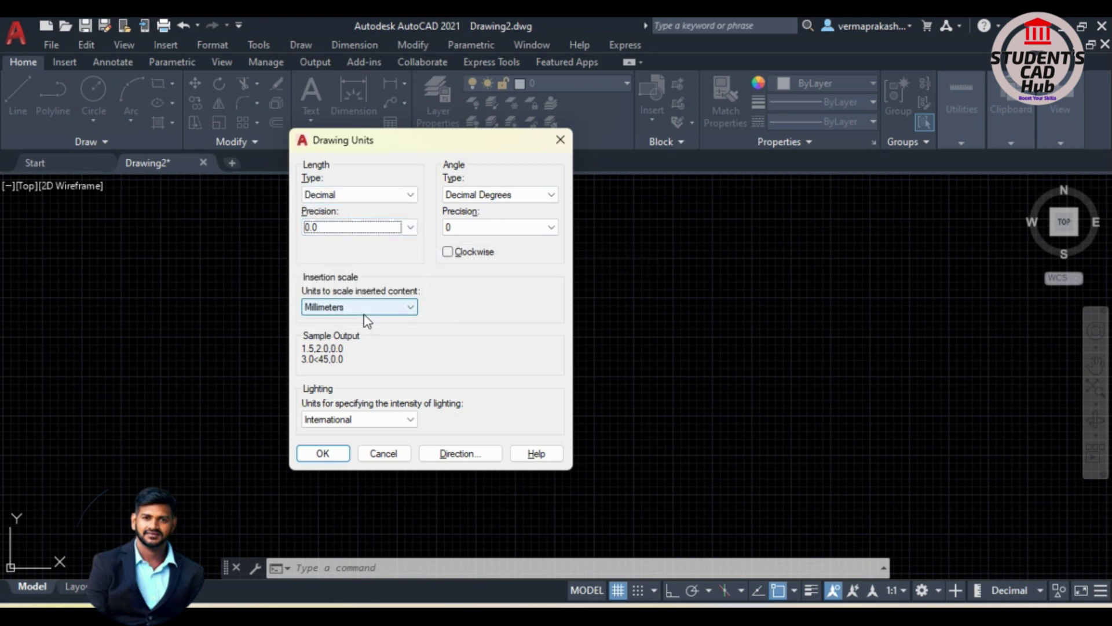
# Review the unit options for lighting intensity, keeping International.
pyautogui.moveTo(364, 313)
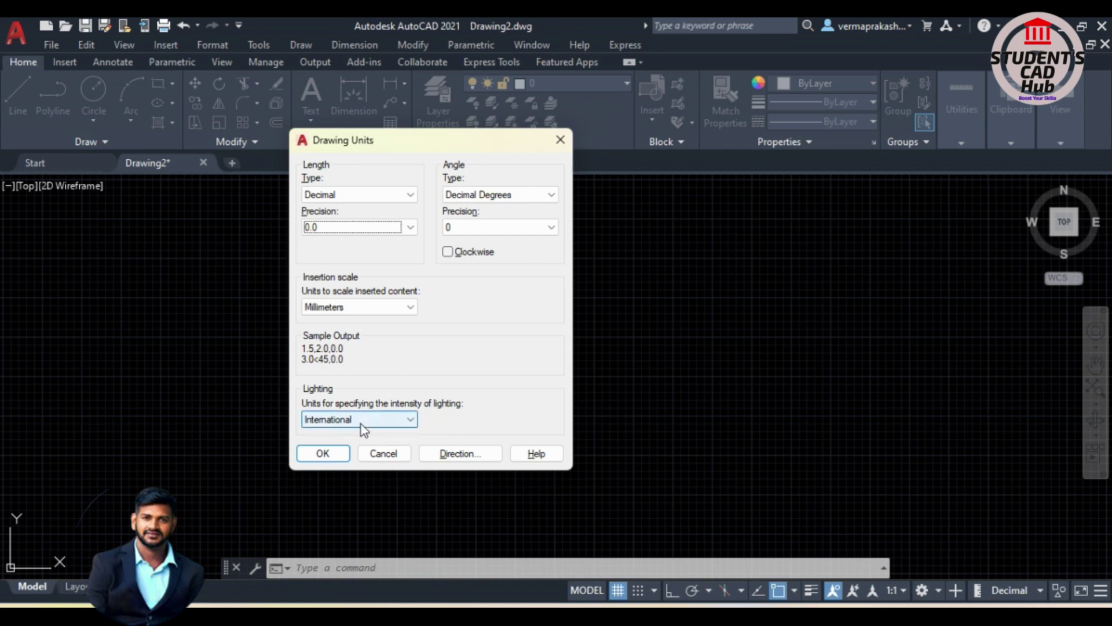
pyautogui.click(411, 420)
pyautogui.click(475, 406)
pyautogui.click(400, 419)
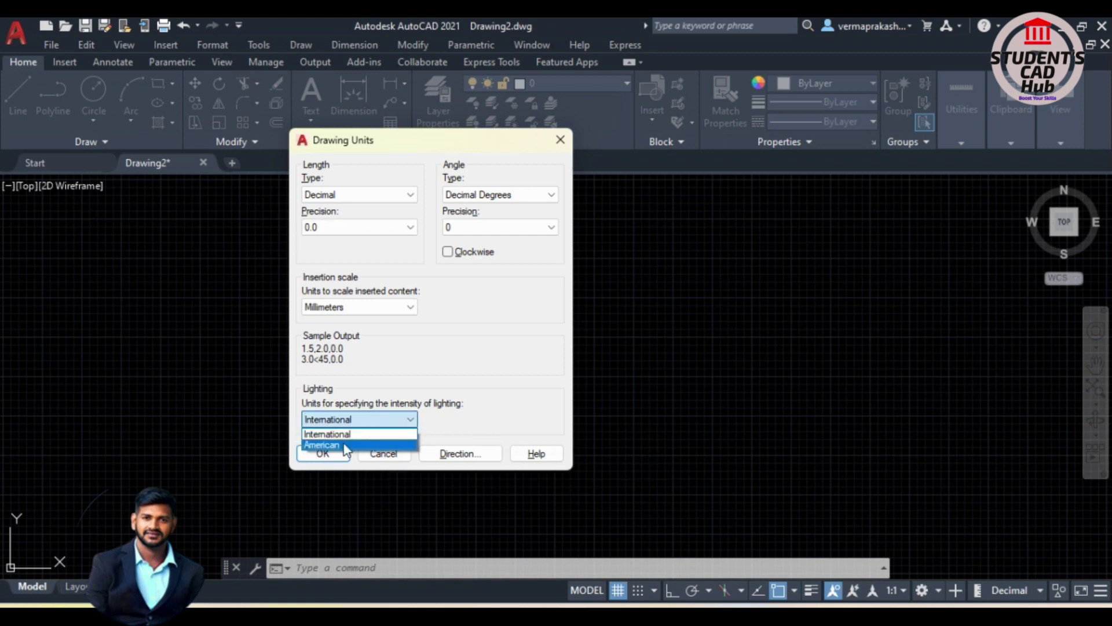
pyautogui.click(547, 408)
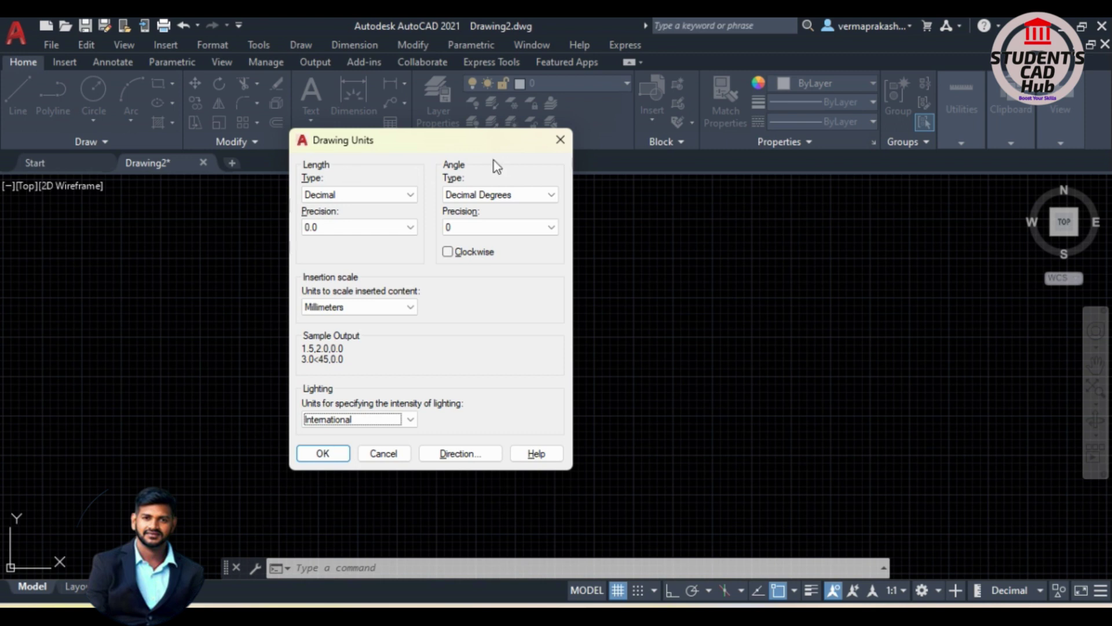
# Check the angle type, keep Decimal Degrees, and apply the drawing units settings.
pyautogui.click(530, 197)
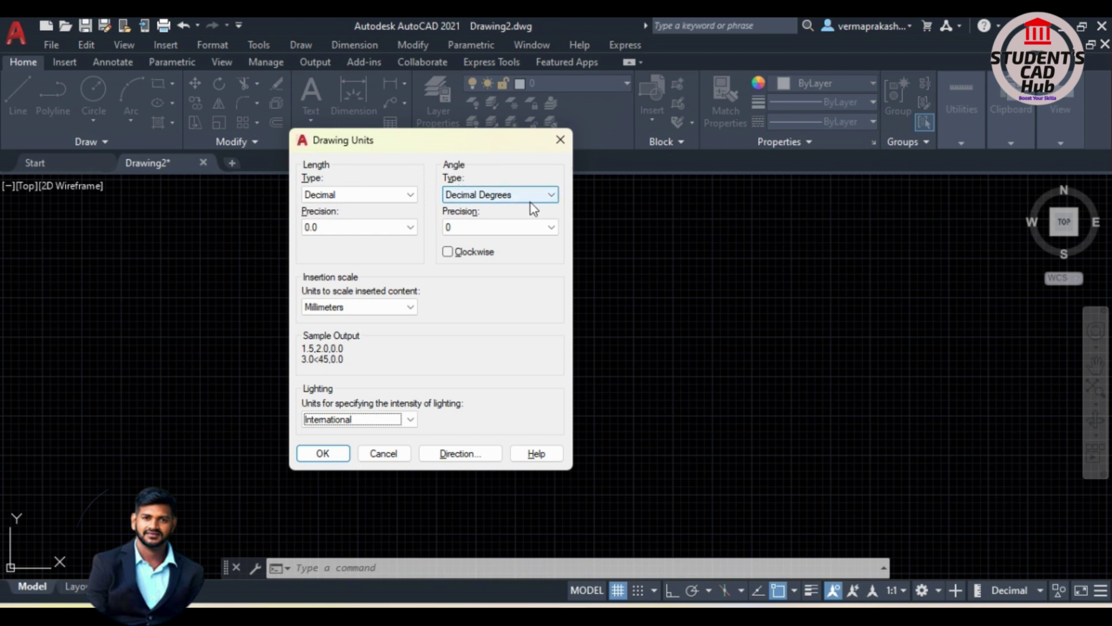
pyautogui.click(536, 318)
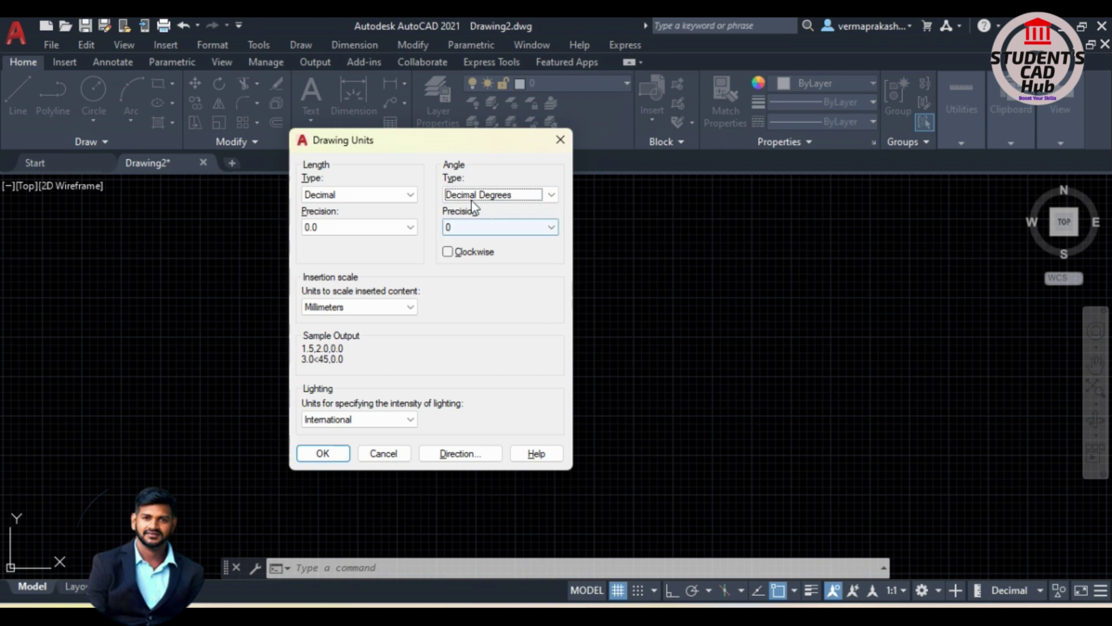
pyautogui.moveTo(436, 139)
pyautogui.mouseDown()
pyautogui.moveTo(433, 163)
pyautogui.moveTo(445, 143)
pyautogui.mouseUp()
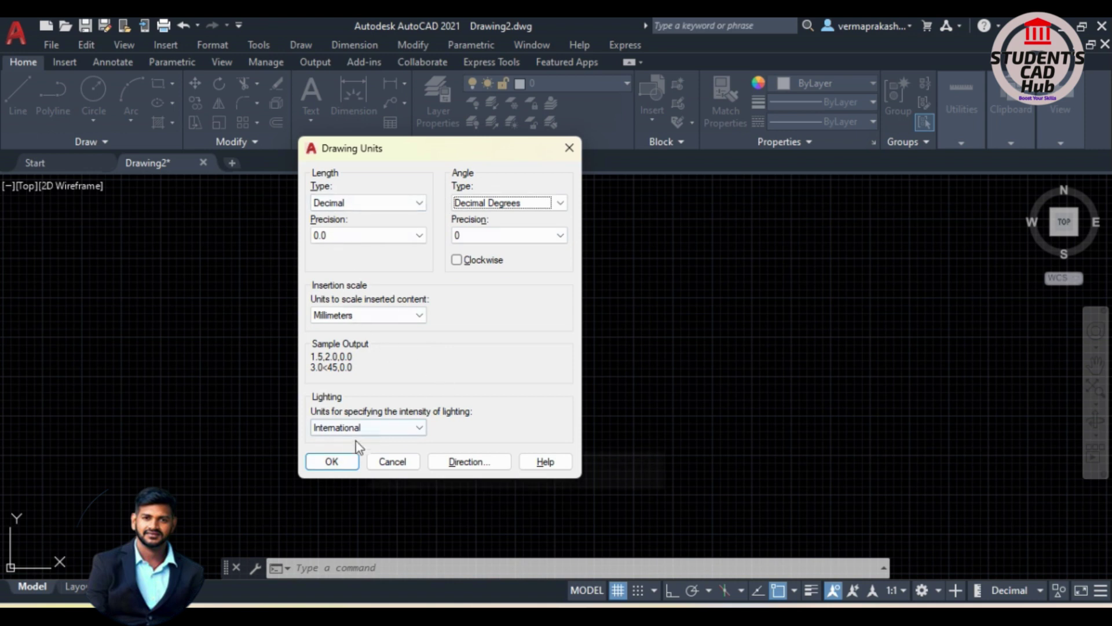
pyautogui.click(331, 462)
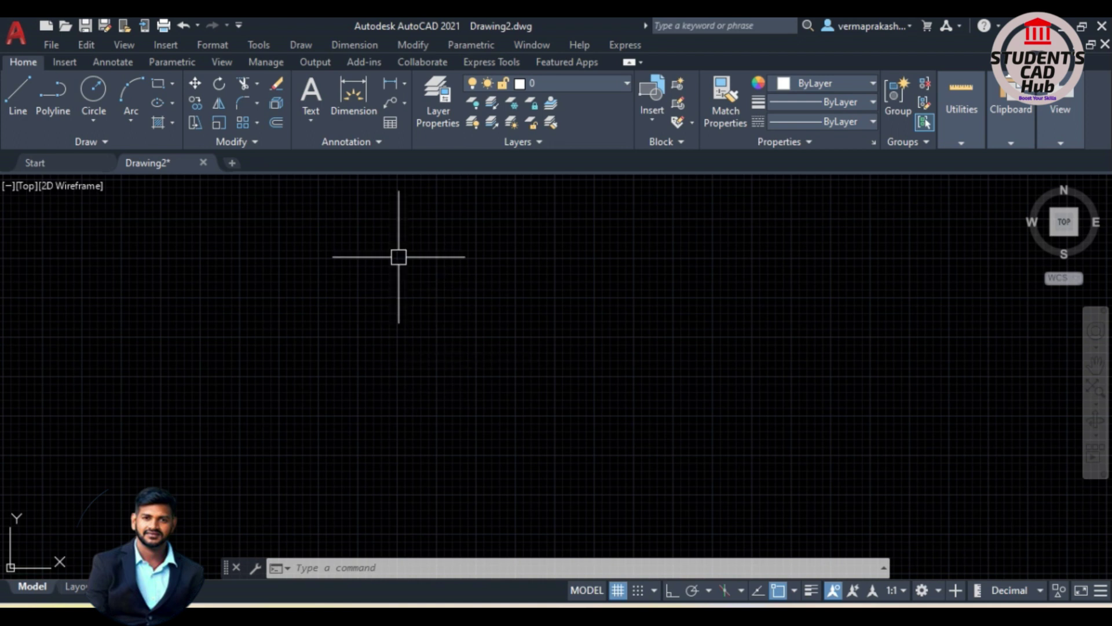
# Examine the extent of the empty drawing area and its grid at different zoom levels.
pyautogui.middleClick(436, 274)
pyautogui.scroll(5, 450, 251)
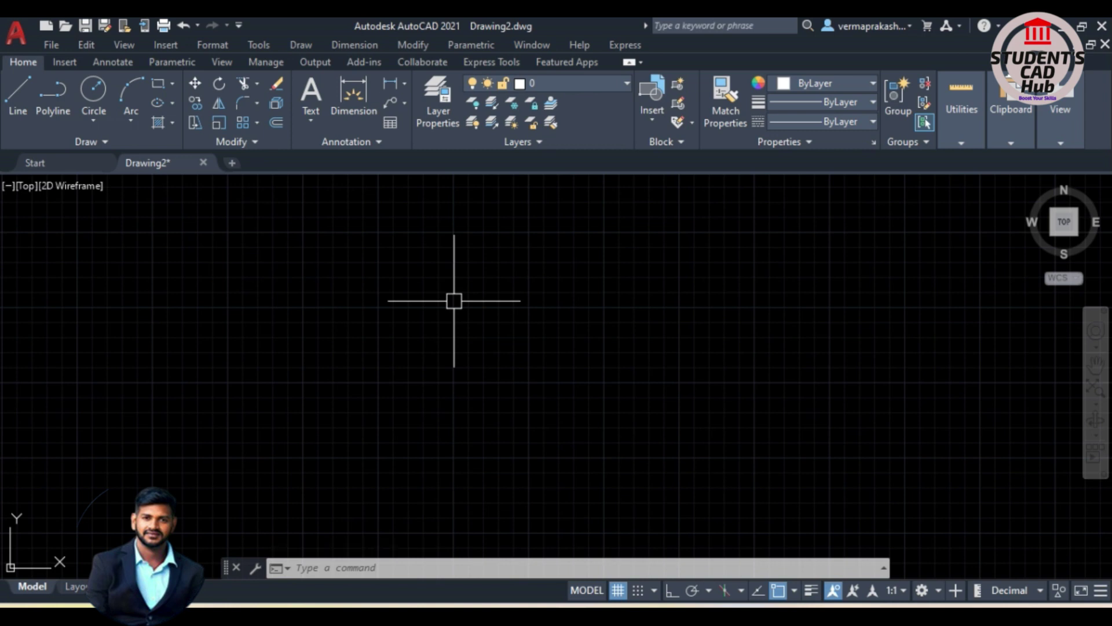
pyautogui.scroll(-3, 429, 324)
pyautogui.scroll(3, 441, 338)
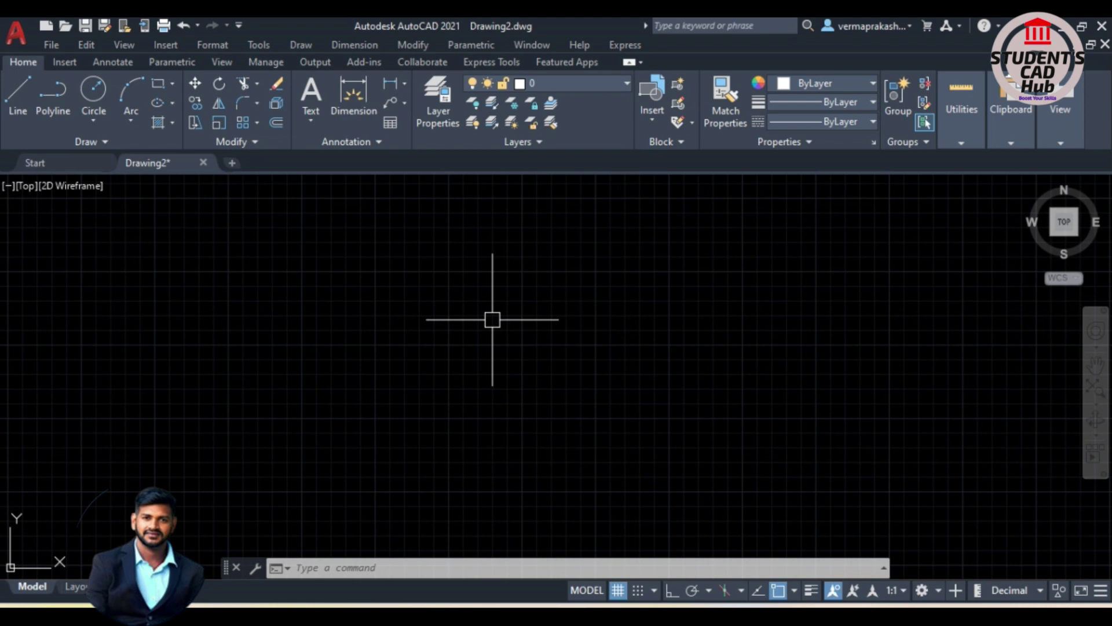
pyautogui.scroll(-3, 485, 312)
pyautogui.scroll(3, 440, 328)
pyautogui.scroll(-2, 559, 273)
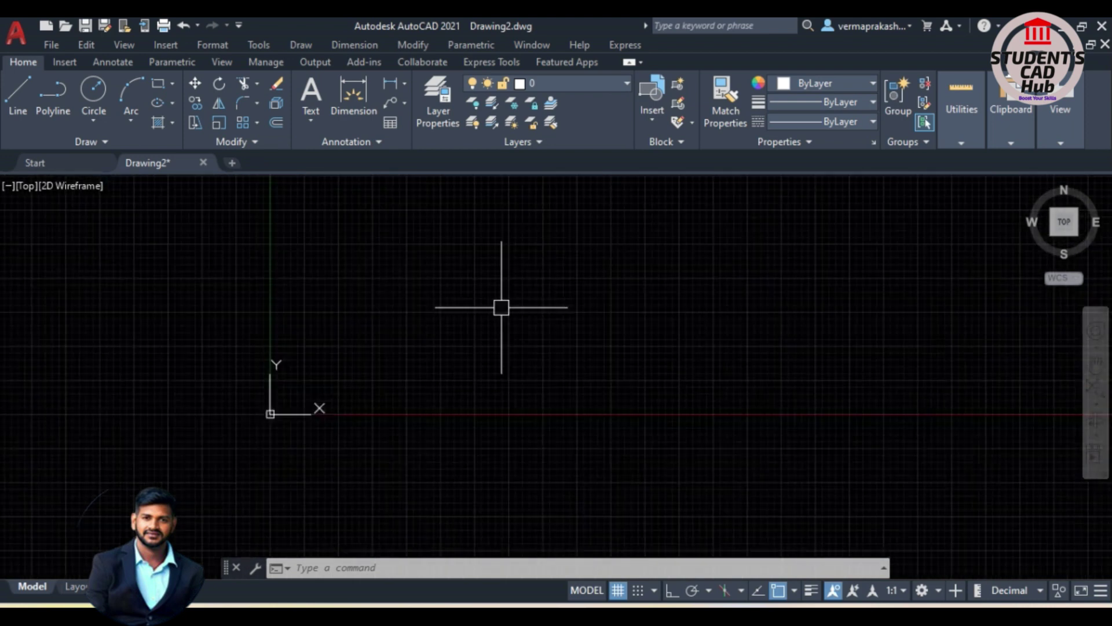
pyautogui.scroll(2, 510, 306)
pyautogui.scroll(-3, 514, 298)
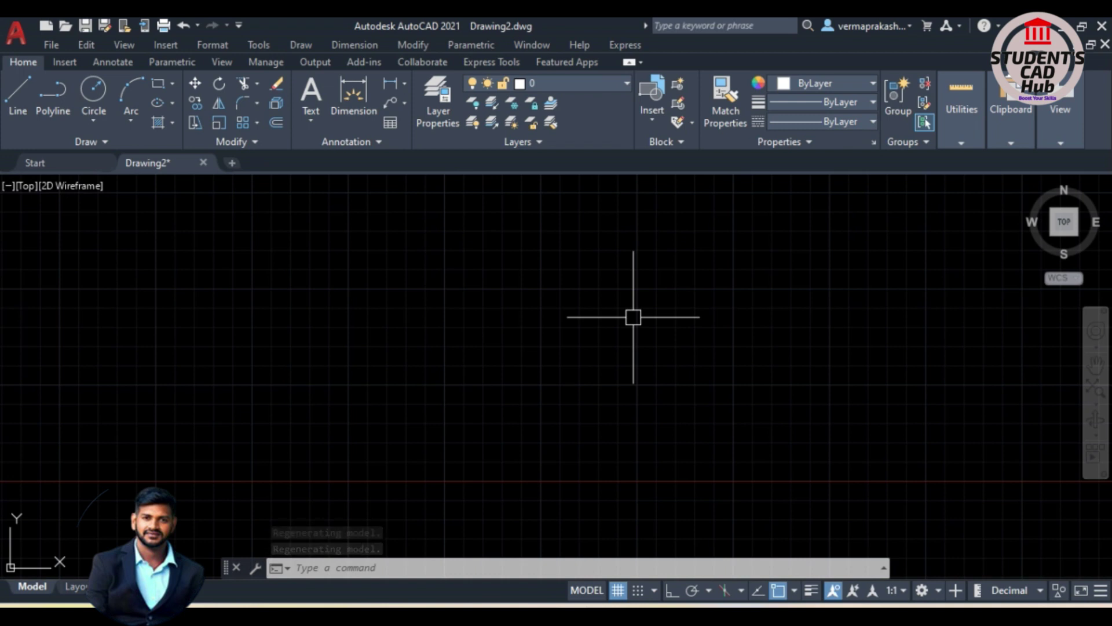
pyautogui.scroll(-3, 633, 317)
pyautogui.scroll(3, 425, 369)
pyautogui.scroll(-4, 423, 363)
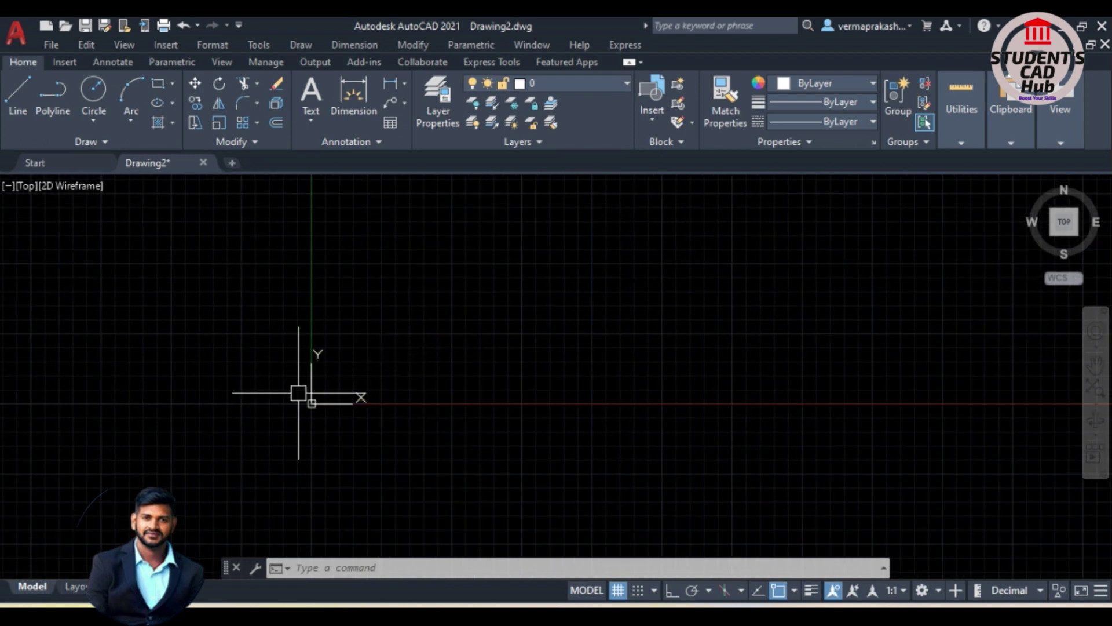
# Examine the origin at the UCS icon, marking it with a selection window and viewing it at several zoom levels.
pyautogui.click(262, 327)
pyautogui.click(451, 448)
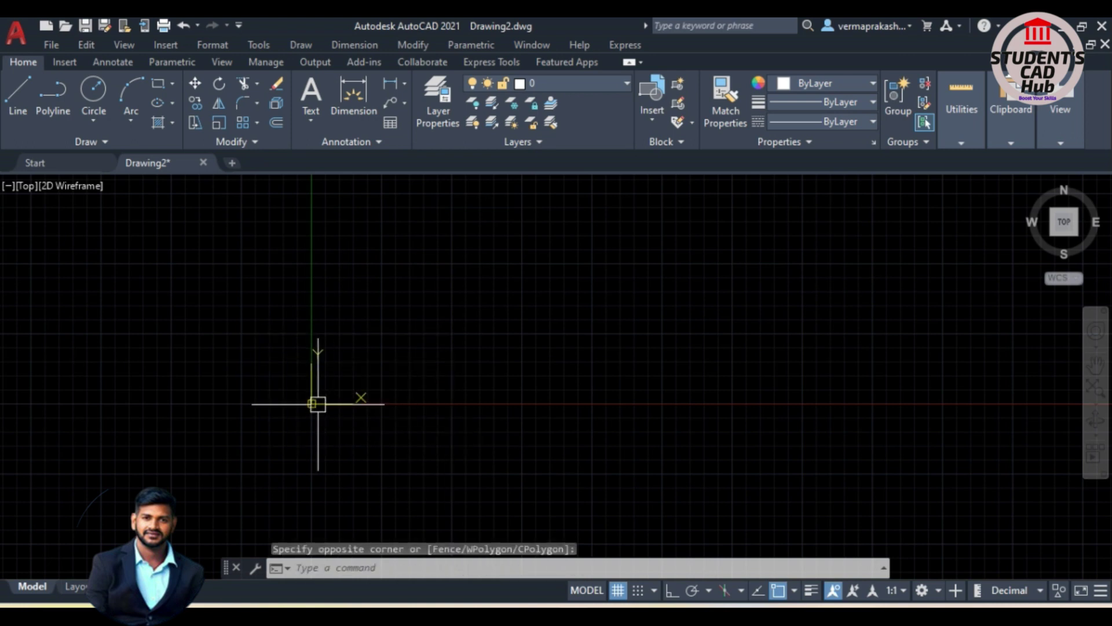
pyautogui.scroll(5, 406, 313)
pyautogui.scroll(-5, 301, 382)
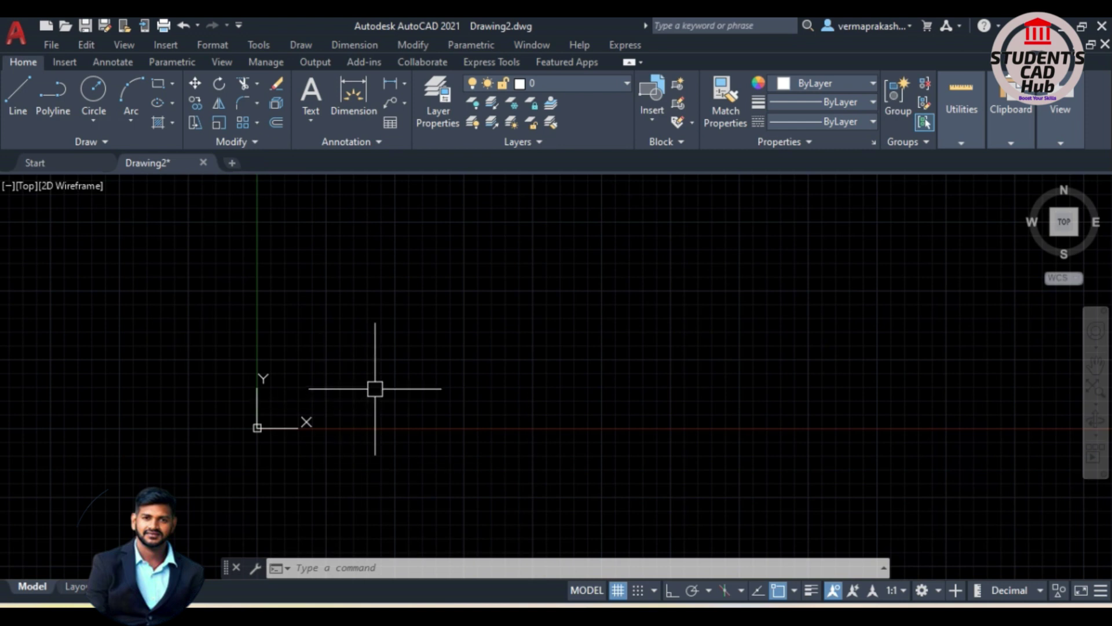
pyautogui.scroll(-3, 288, 415)
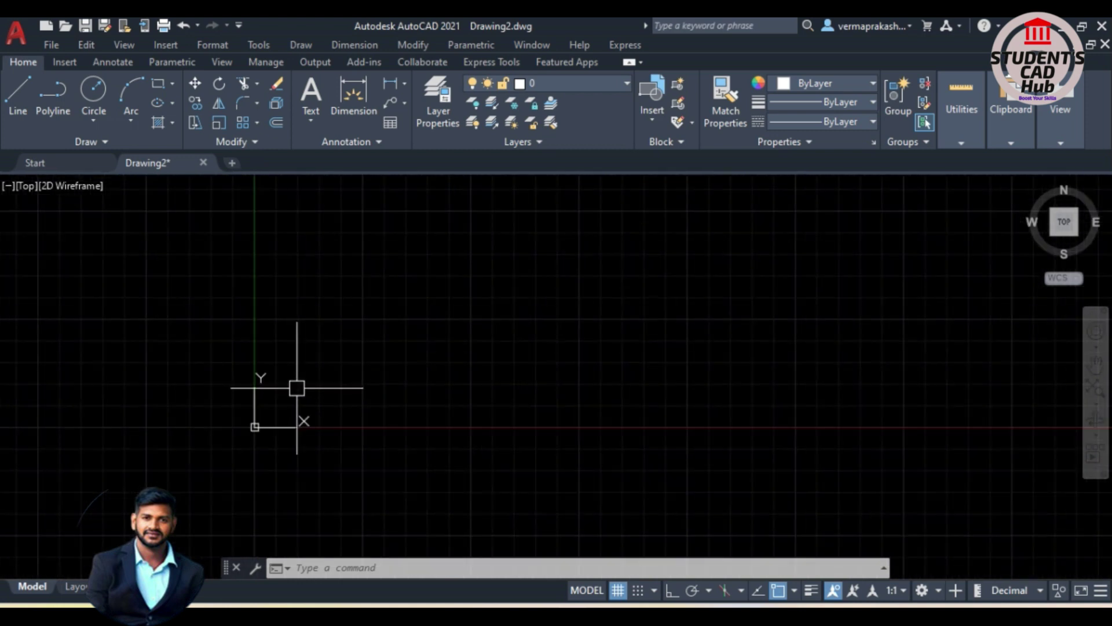
pyautogui.scroll(3, 271, 421)
pyautogui.scroll(-3, 275, 415)
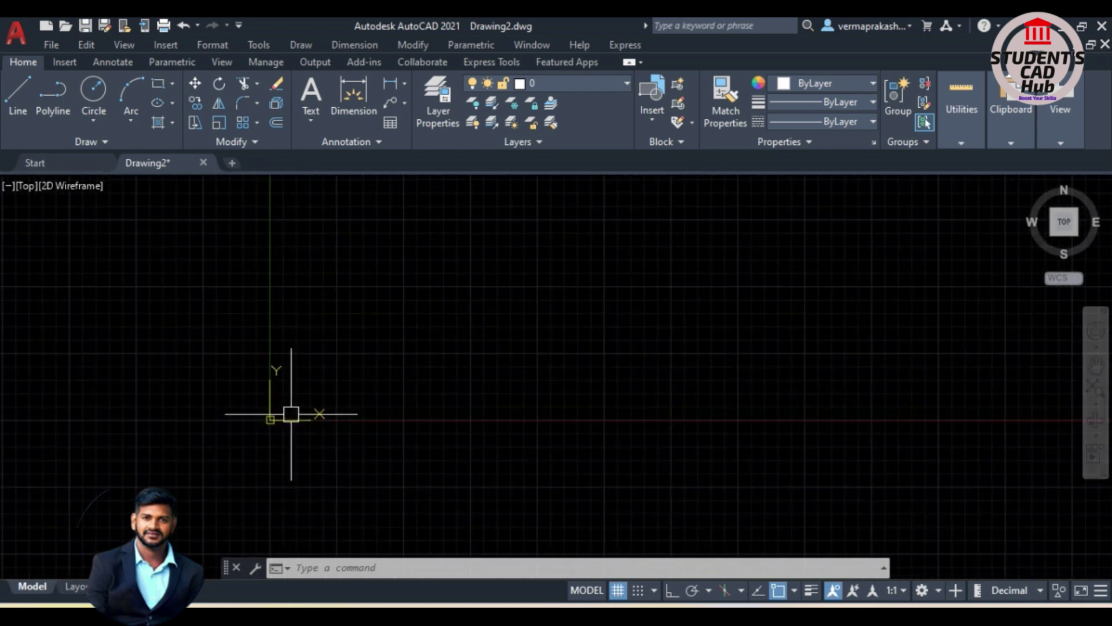
pyautogui.scroll(3, 192, 405)
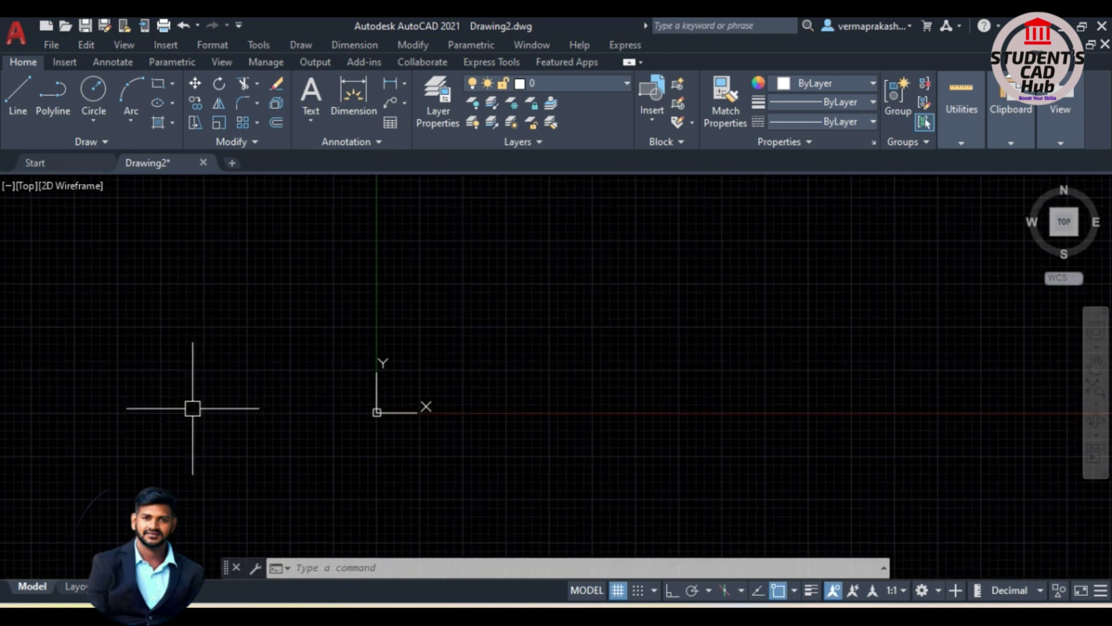
pyautogui.moveTo(442, 387); pyautogui.dragTo(416, 401, button='middle')
pyautogui.scroll(-1, 384, 378)
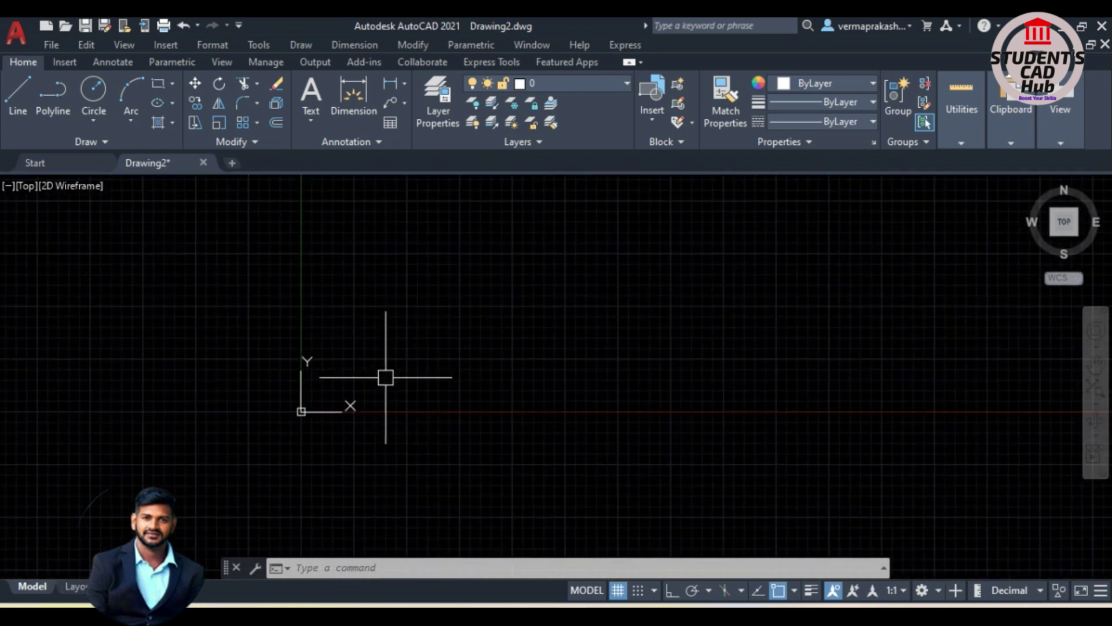
pyautogui.scroll(2, 442, 360)
pyautogui.scroll(1, 407, 325)
pyautogui.scroll(-2, 292, 272)
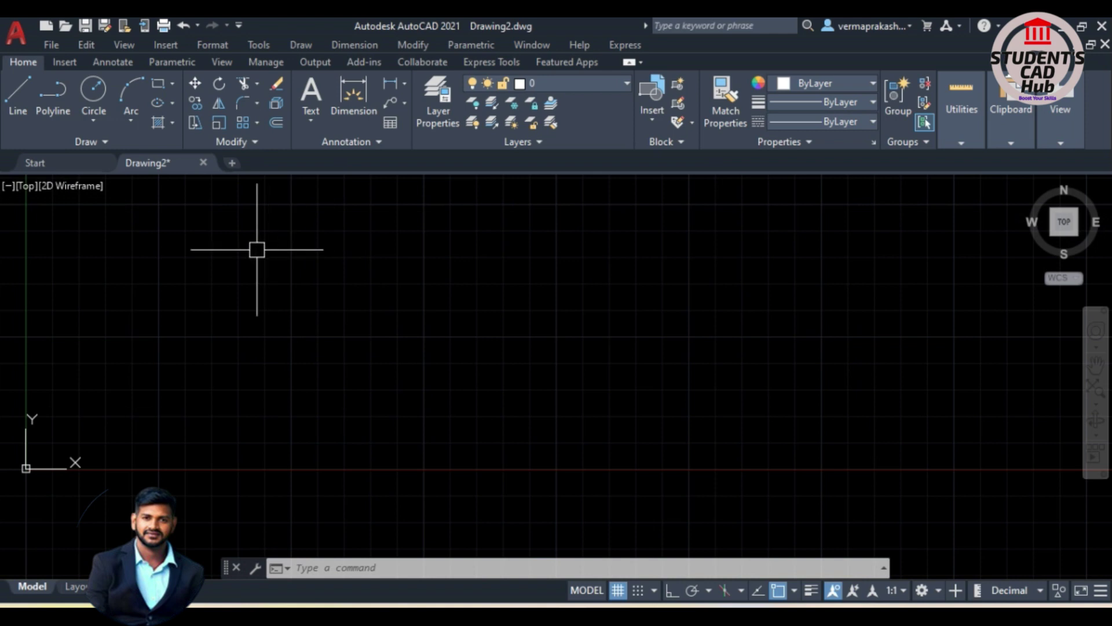
# Create another new drawing and draw a freehand rectangle in the positive X and Y quadrant, clear of the origin.
pyautogui.click(230, 161)
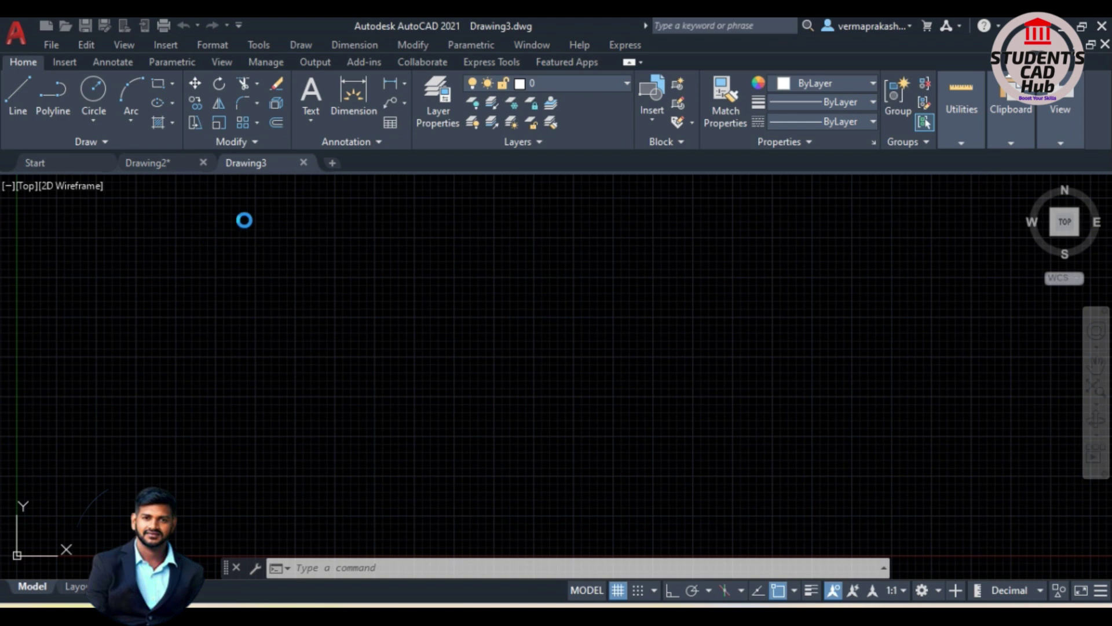
pyautogui.press('Escape')
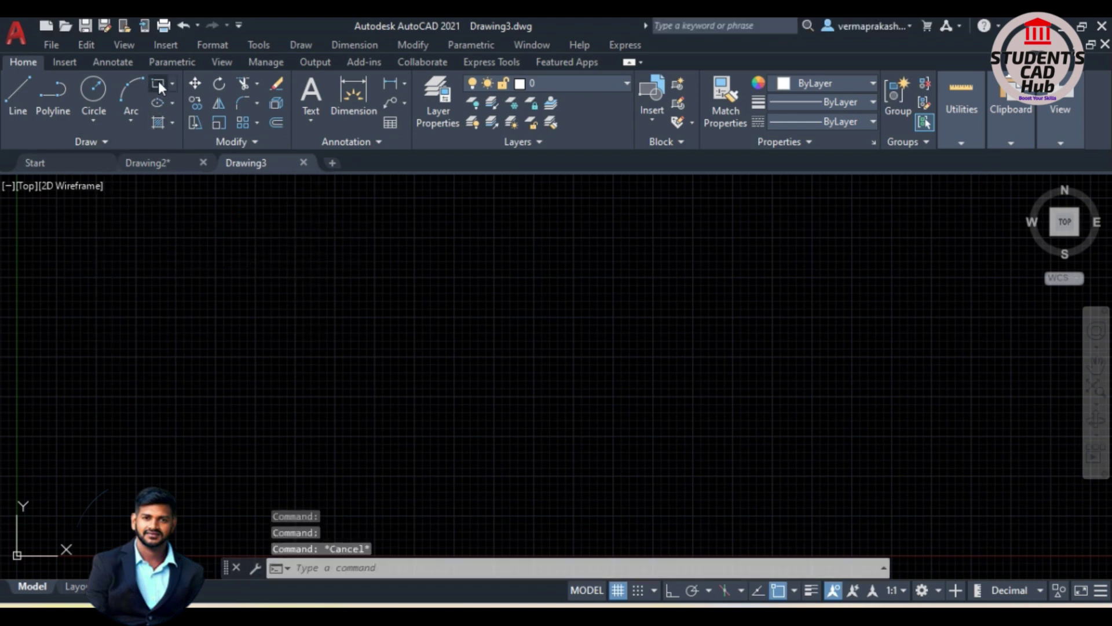
pyautogui.click(352, 254)
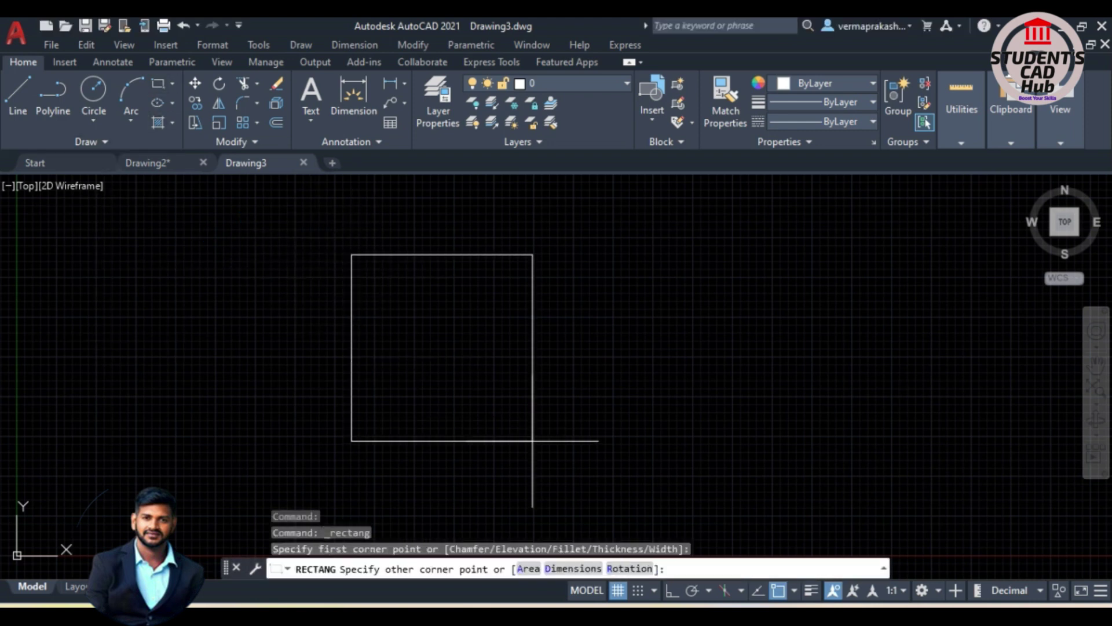
pyautogui.click(556, 439)
pyautogui.scroll(-4, 370, 341)
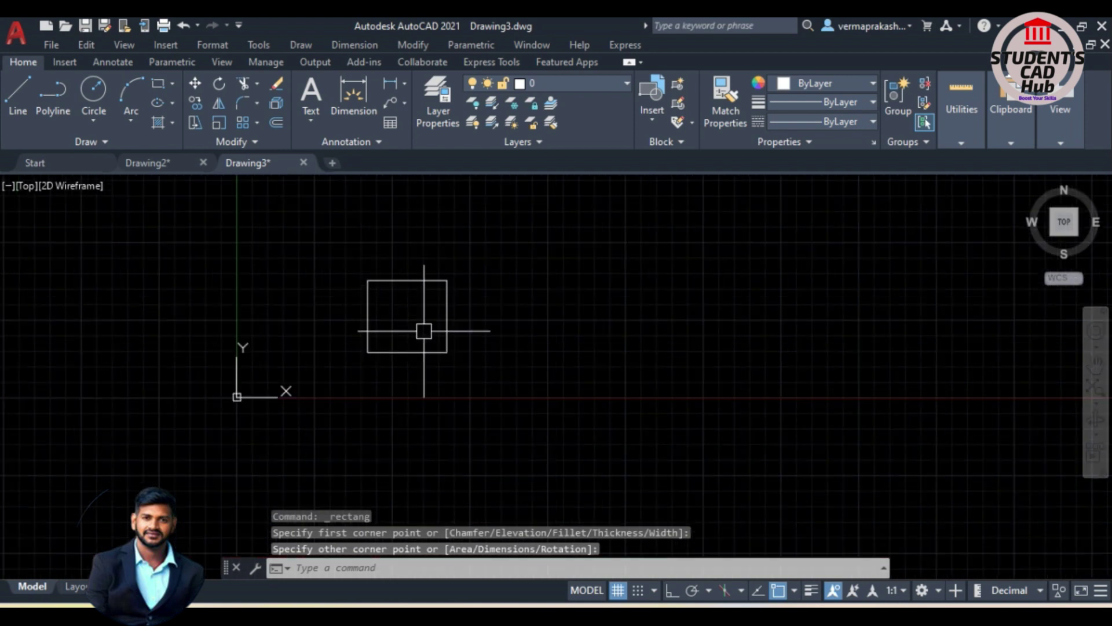
# Examine the rectangle's lower-left and upper-right corners, marking each with a selection window.
pyautogui.scroll(2, 440, 342)
pyautogui.scroll(2, 319, 329)
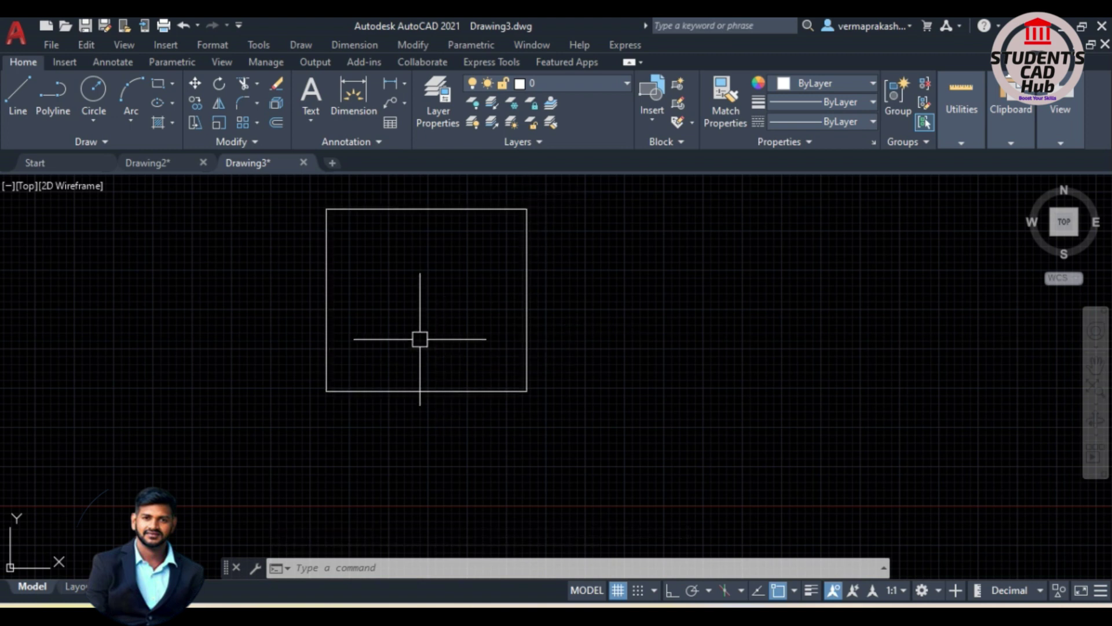
pyautogui.scroll(-2, 420, 352)
pyautogui.moveTo(340, 365); pyautogui.dragTo(377, 405)
pyautogui.scroll(4, 345, 379)
pyautogui.scroll(-4, 386, 407)
pyautogui.scroll(2, 308, 377)
pyautogui.click(297, 369)
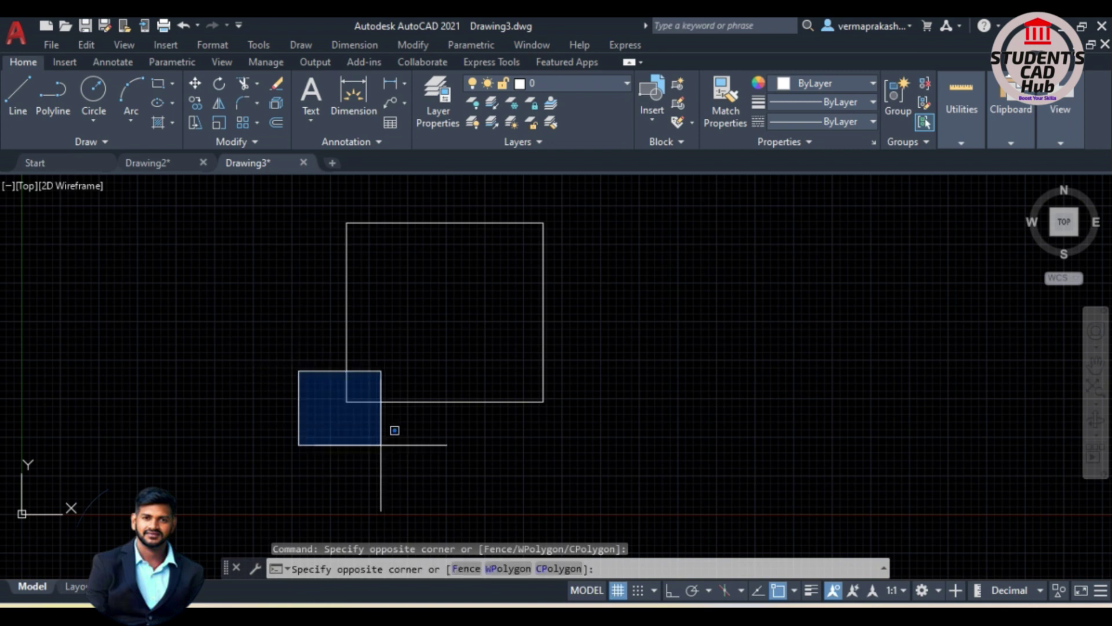
pyautogui.click(364, 416)
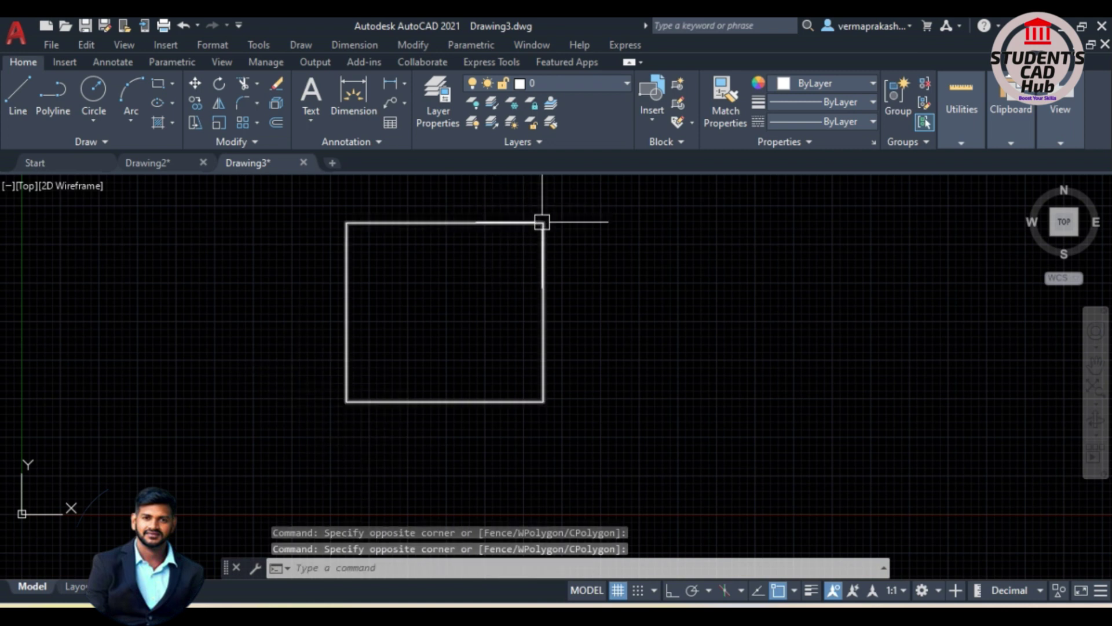
pyautogui.click(539, 192)
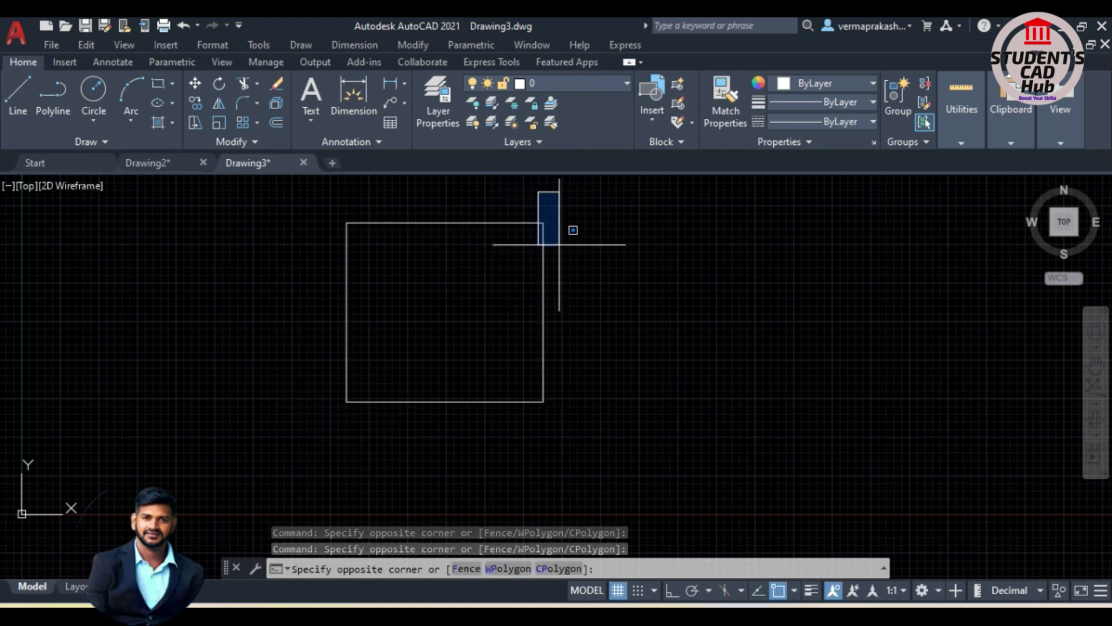
pyautogui.click(561, 234)
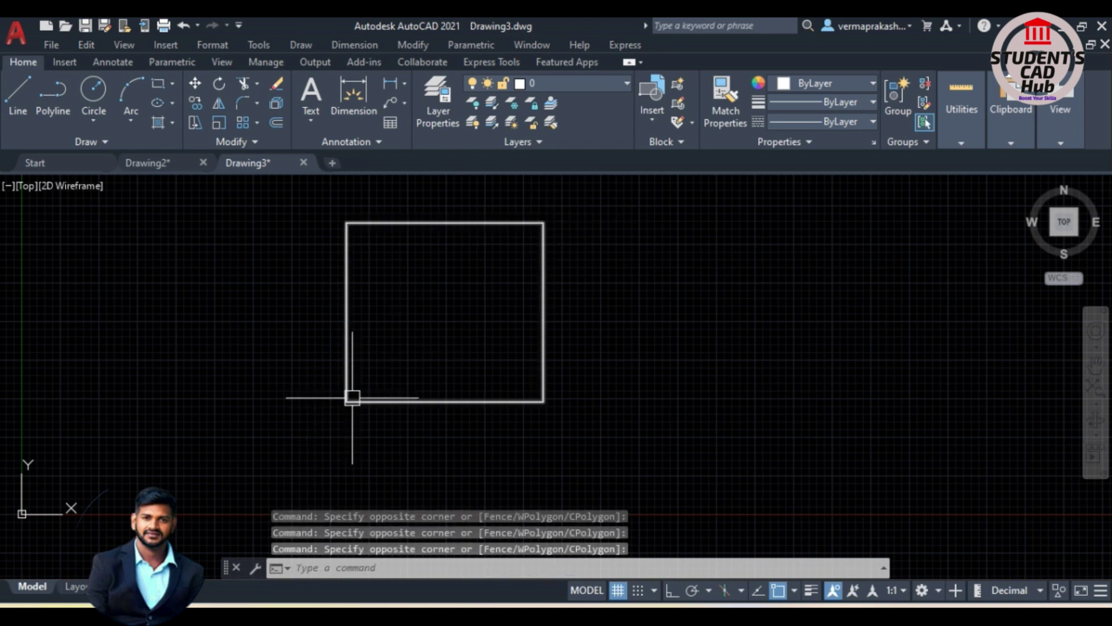
# Mark the rectangle's lower-left corner again with a selection window and inspect the rectangle there, leaving nothing selected.
pyautogui.click(298, 315)
pyautogui.click(342, 437)
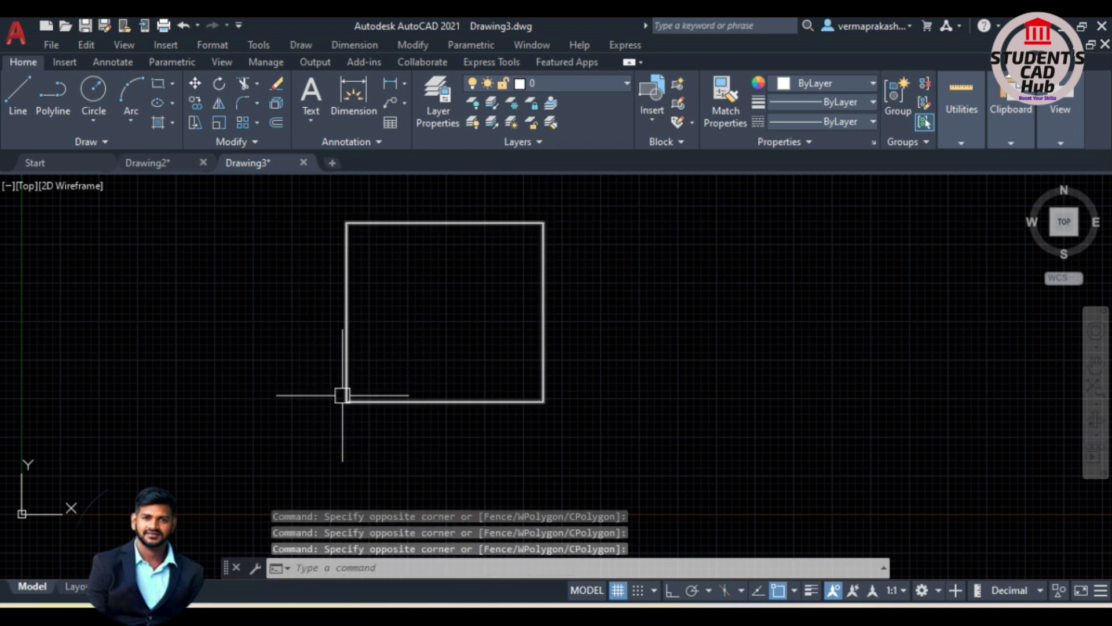
pyautogui.click(369, 402)
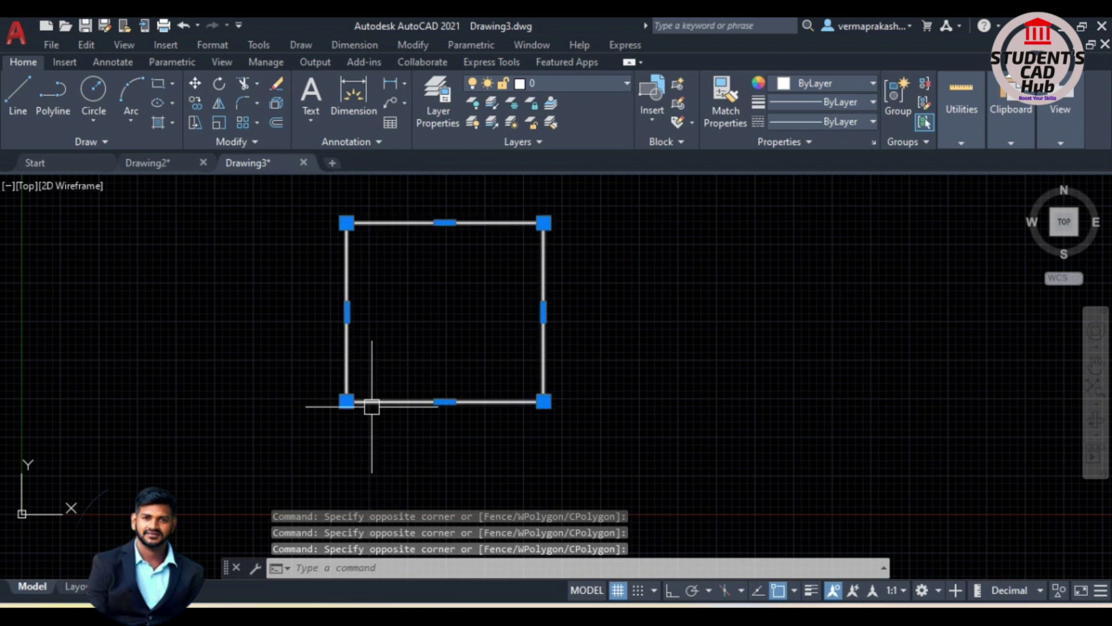
pyautogui.press('Escape')
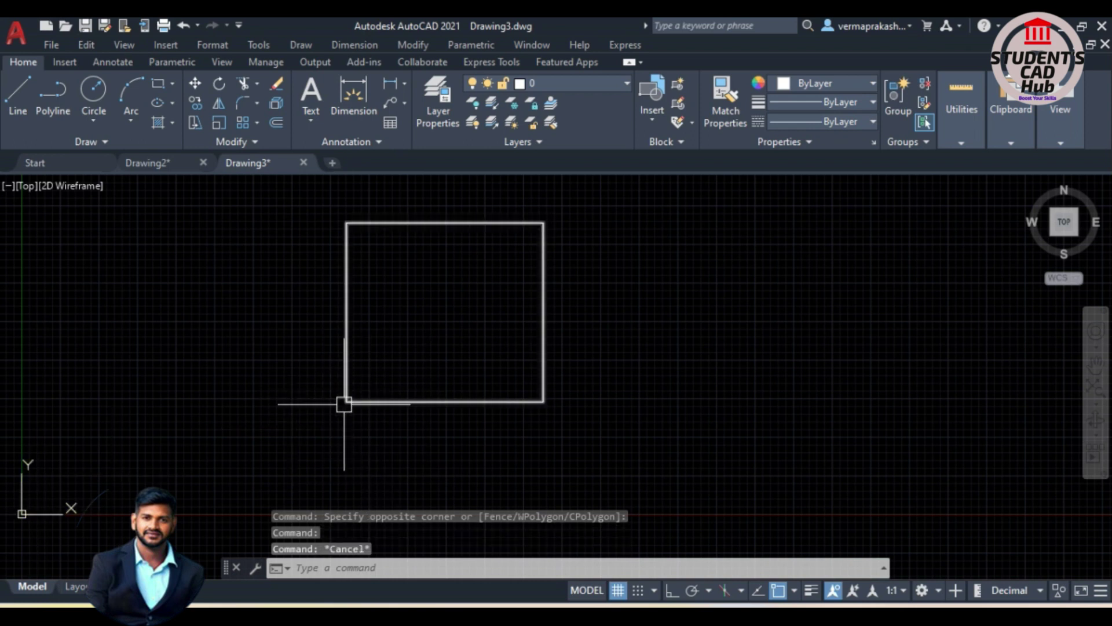
pyautogui.moveTo(344, 403)
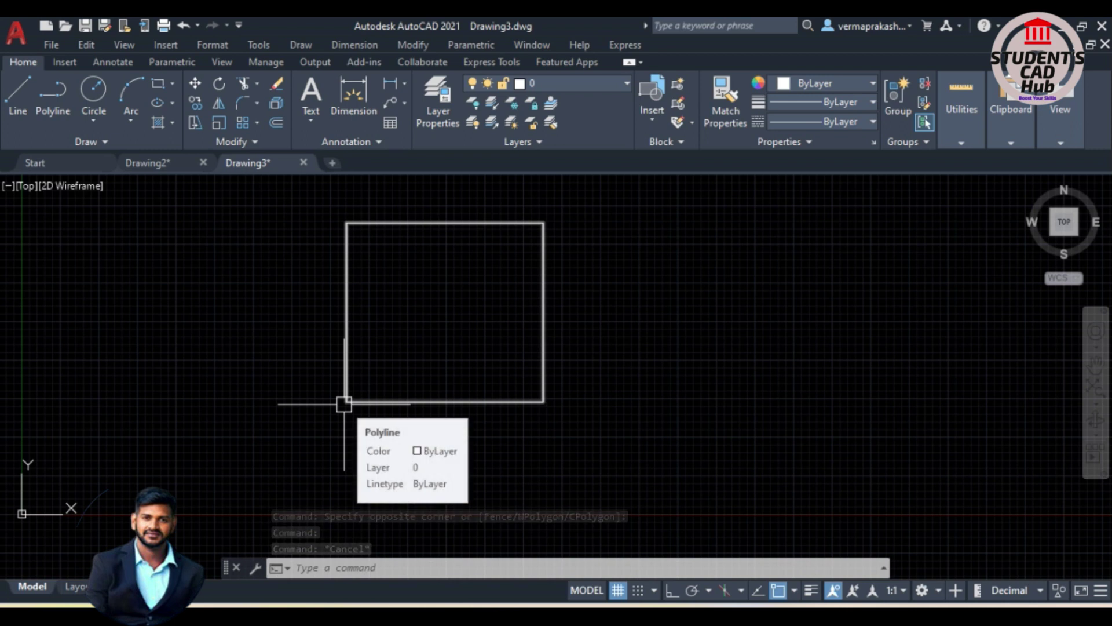
pyautogui.click(344, 404)
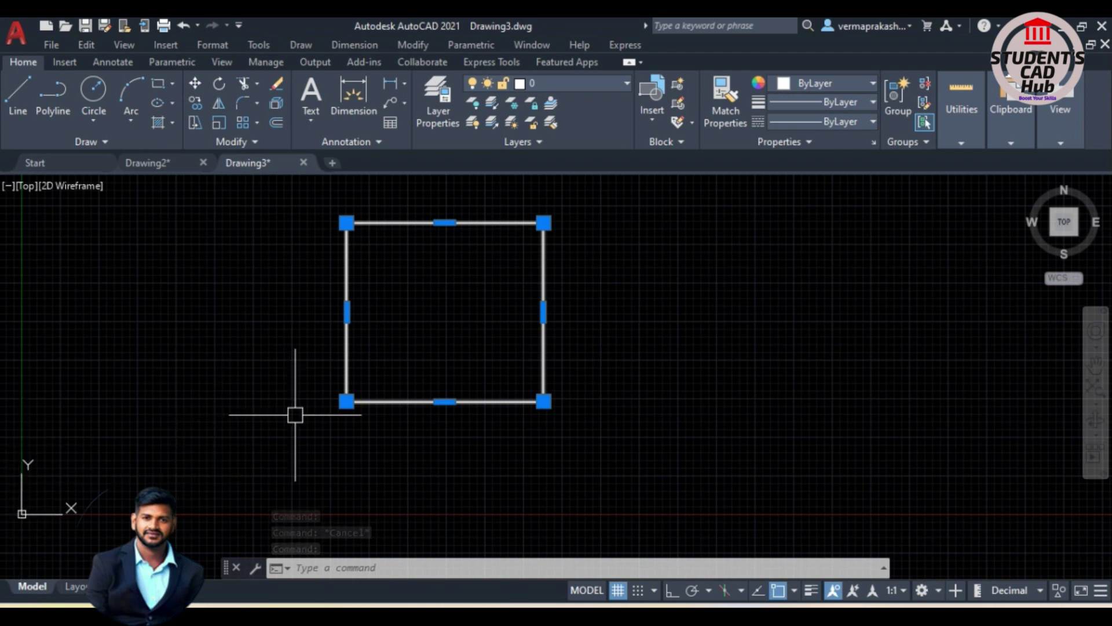
pyautogui.press('Escape')
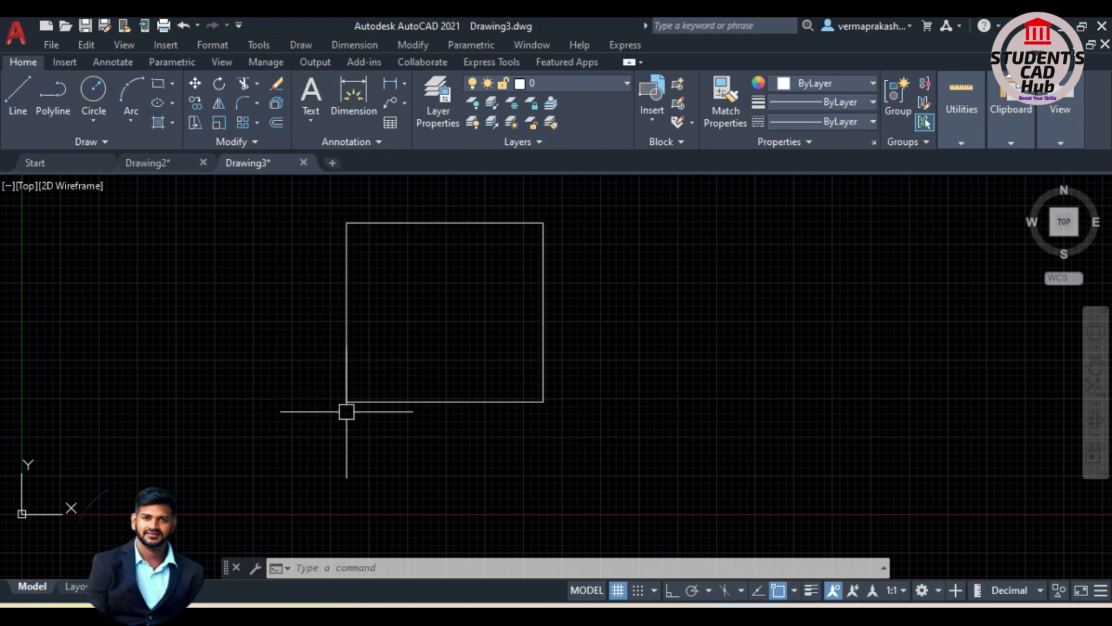
# Mark the rectangle's upper-right corner with selection windows and compare it with the diagonally opposite lower-left corner.
pyautogui.click(579, 181)
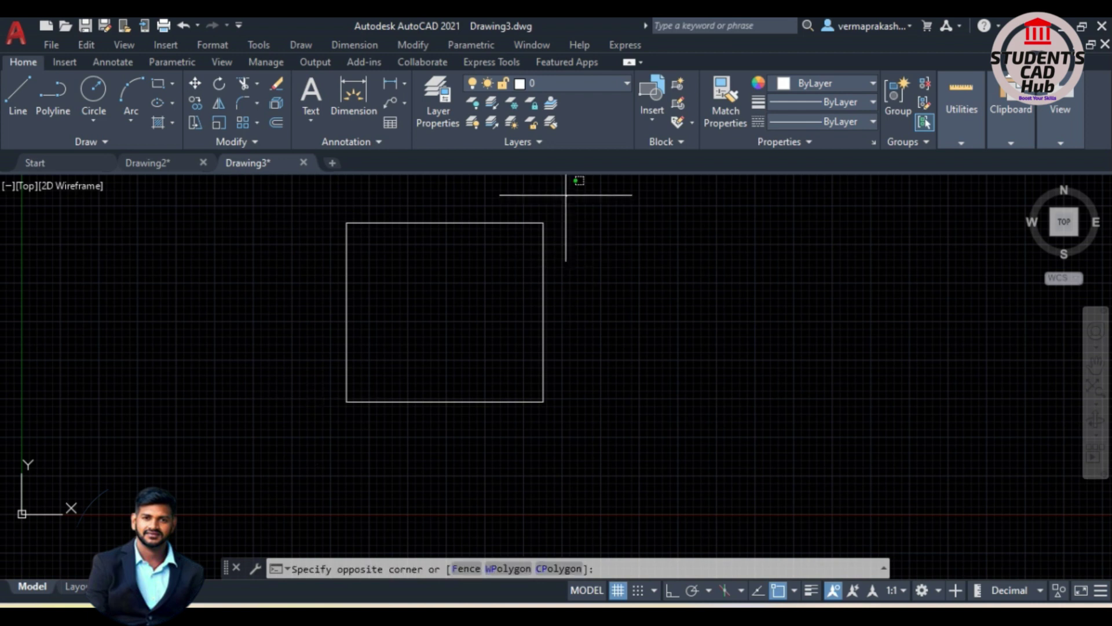
pyautogui.click(562, 203)
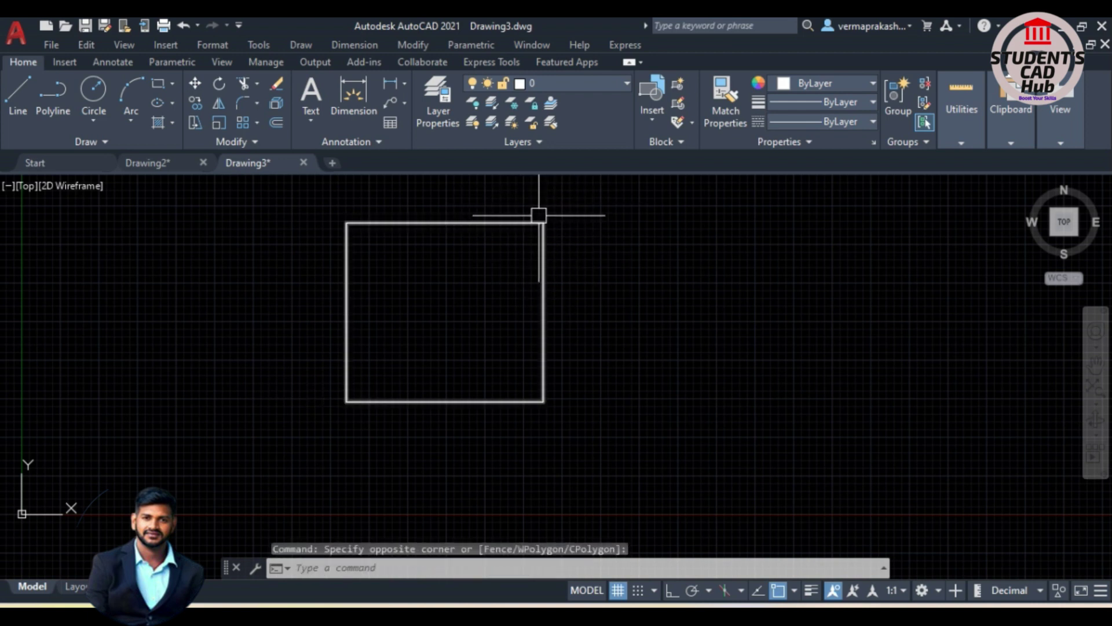
pyautogui.click(558, 193)
pyautogui.click(539, 213)
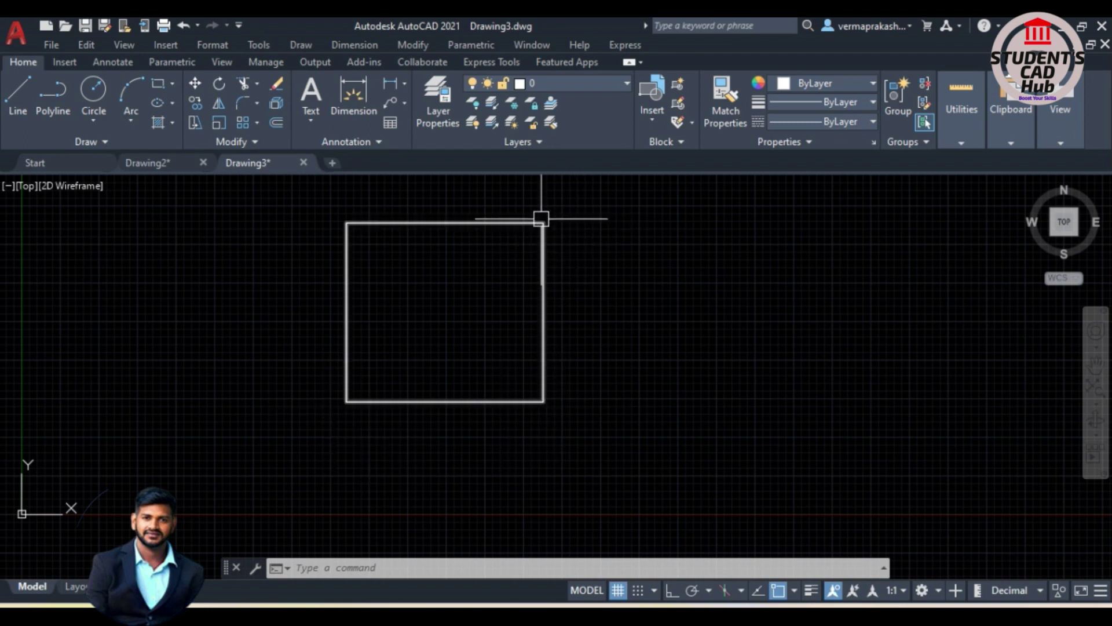
pyautogui.moveTo(541, 219)
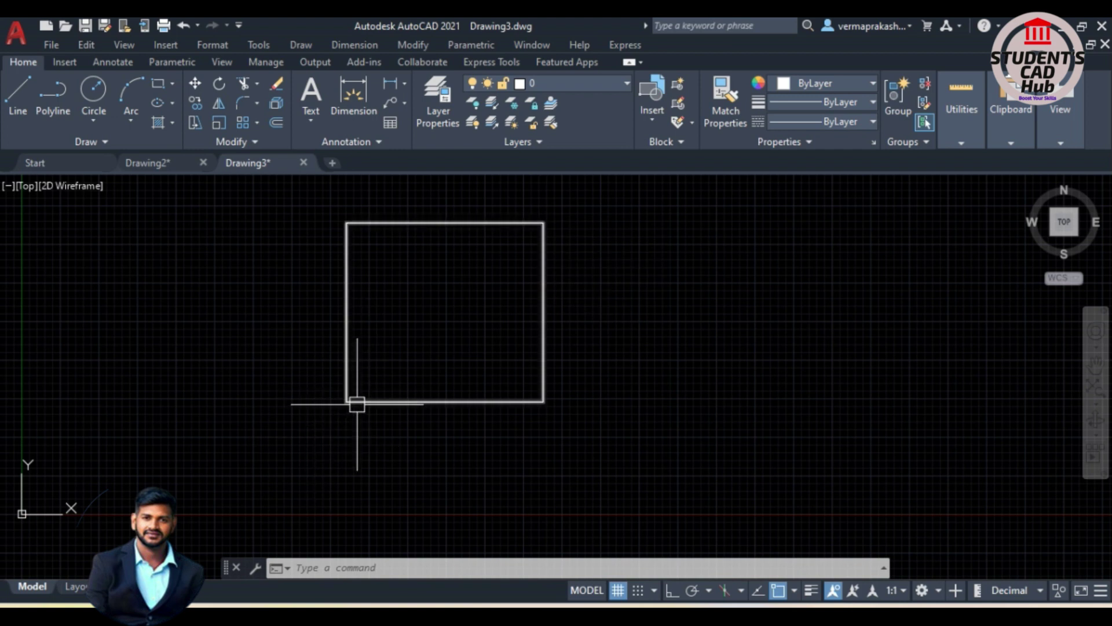
pyautogui.moveTo(343, 402)
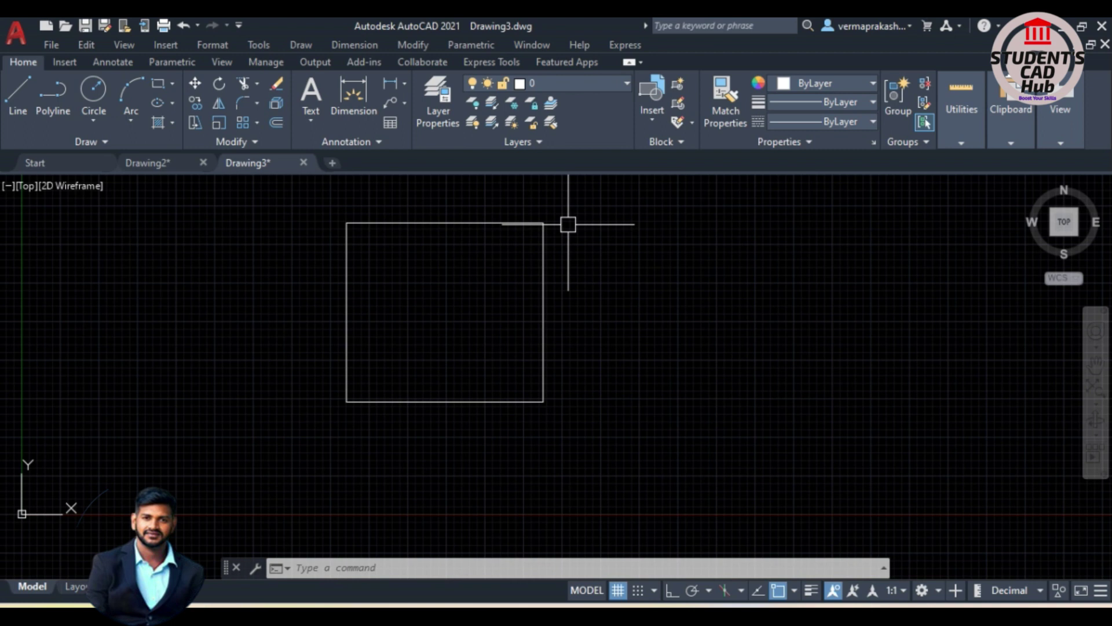
# Switch to the empty Drawing2 drawing to work on its drawing area.
pyautogui.click(160, 164)
pyautogui.scroll(-4, 348, 340)
pyautogui.scroll(5, 348, 340)
pyautogui.write('lim')
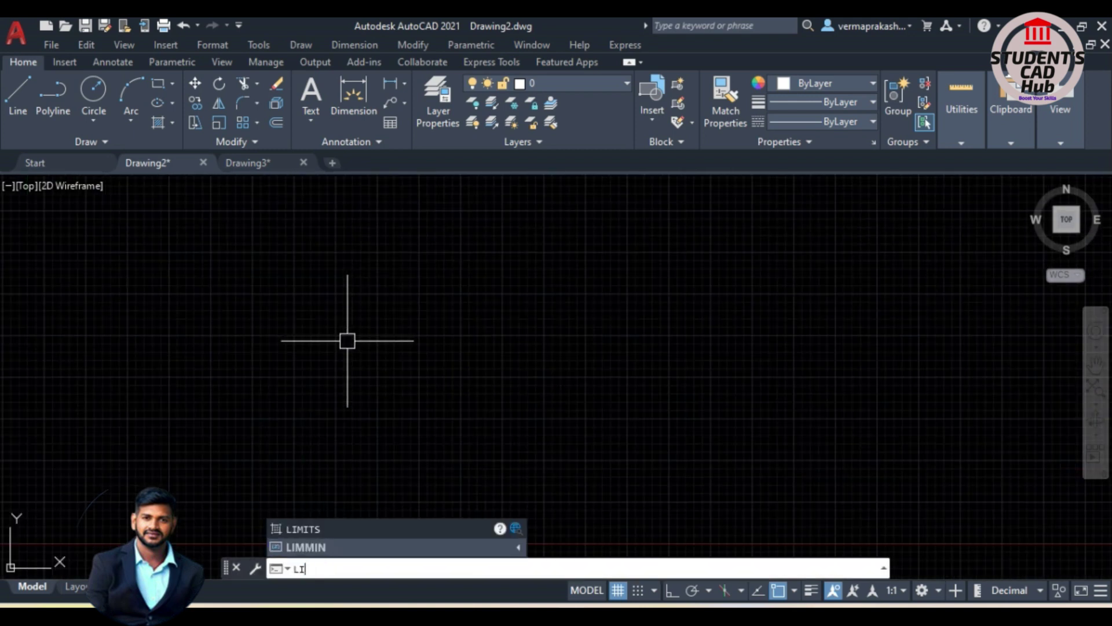
pyautogui.press('BackSpace')
pyautogui.press('BackSpace')
pyautogui.write('Li')
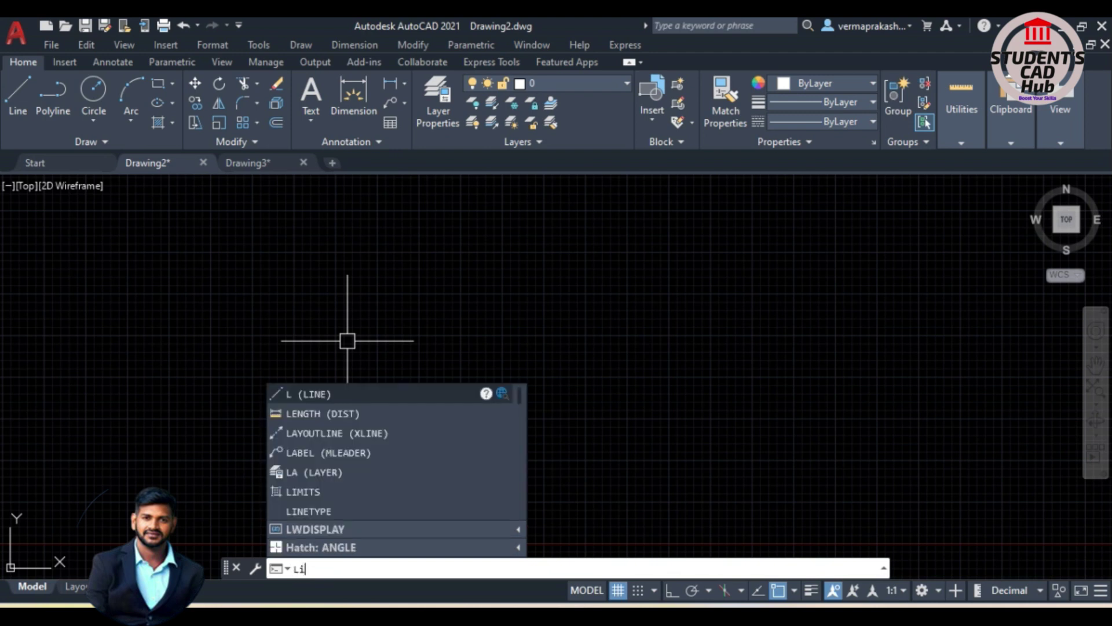
pyautogui.write('m')
pyautogui.press('Return')
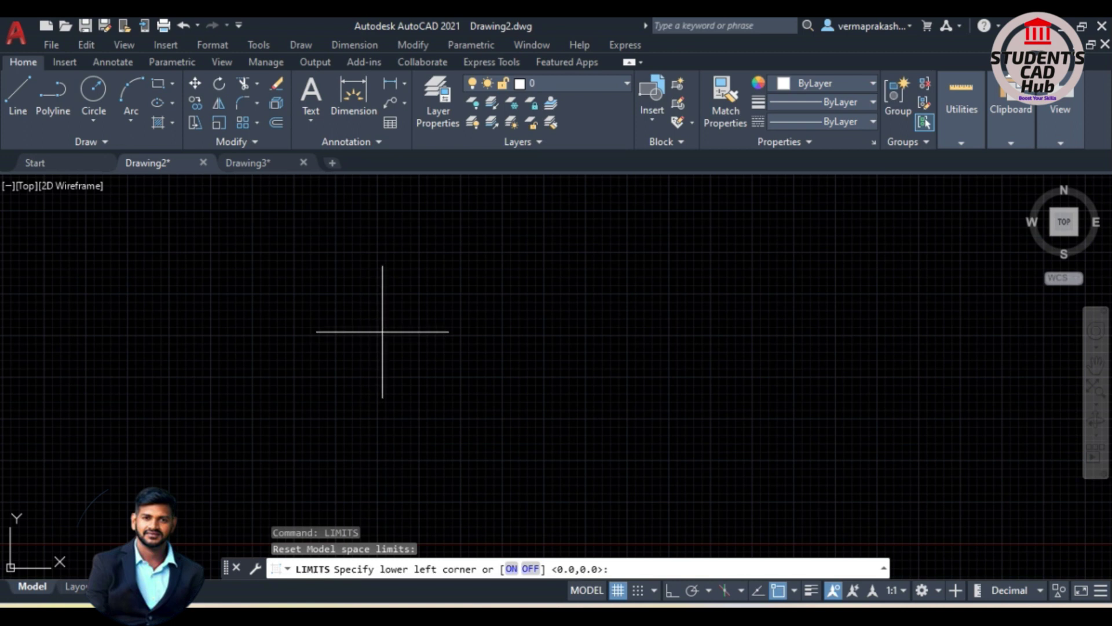
pyautogui.press('Escape')
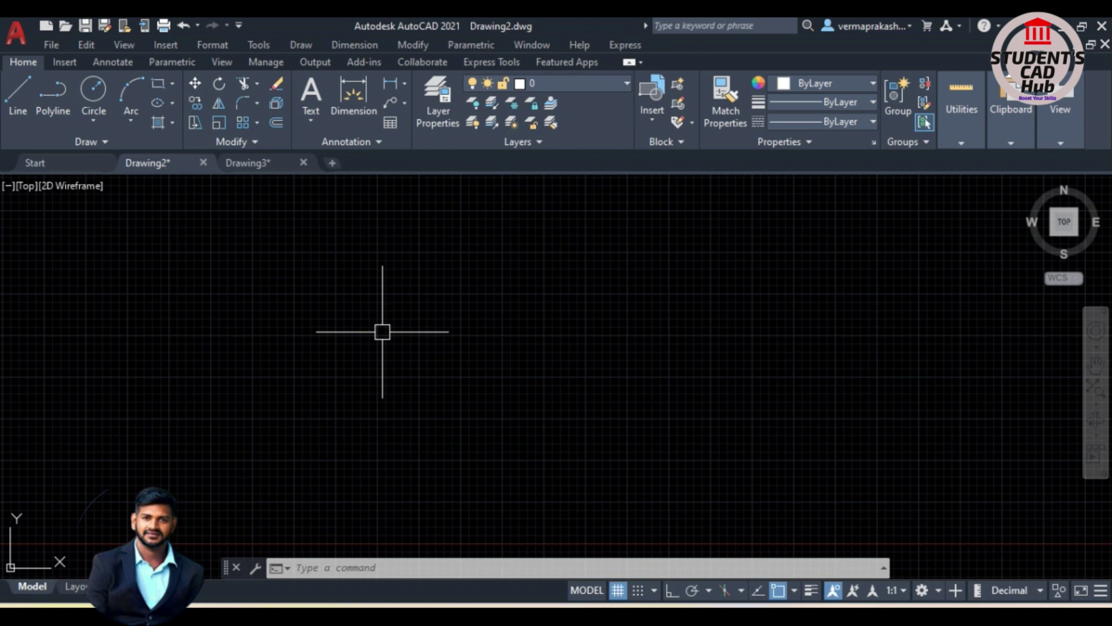
# Set the model space limits with the lower left corner at 0,0 and the upper right corner at 100,100.
pyautogui.write('LIm')
pyautogui.press('Return')
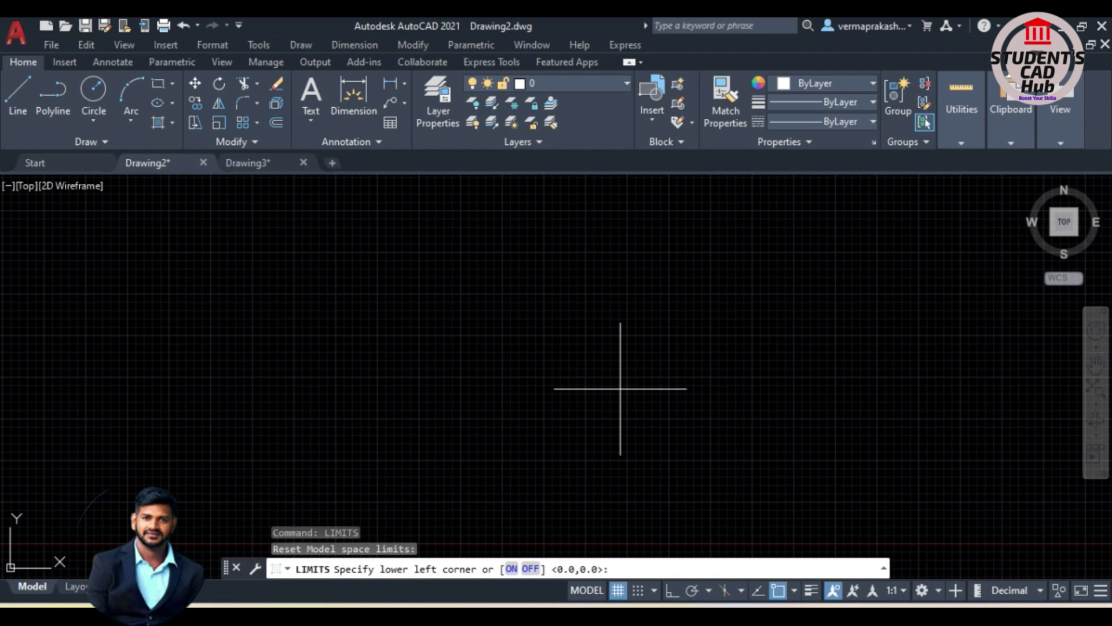
pyautogui.write('0,')
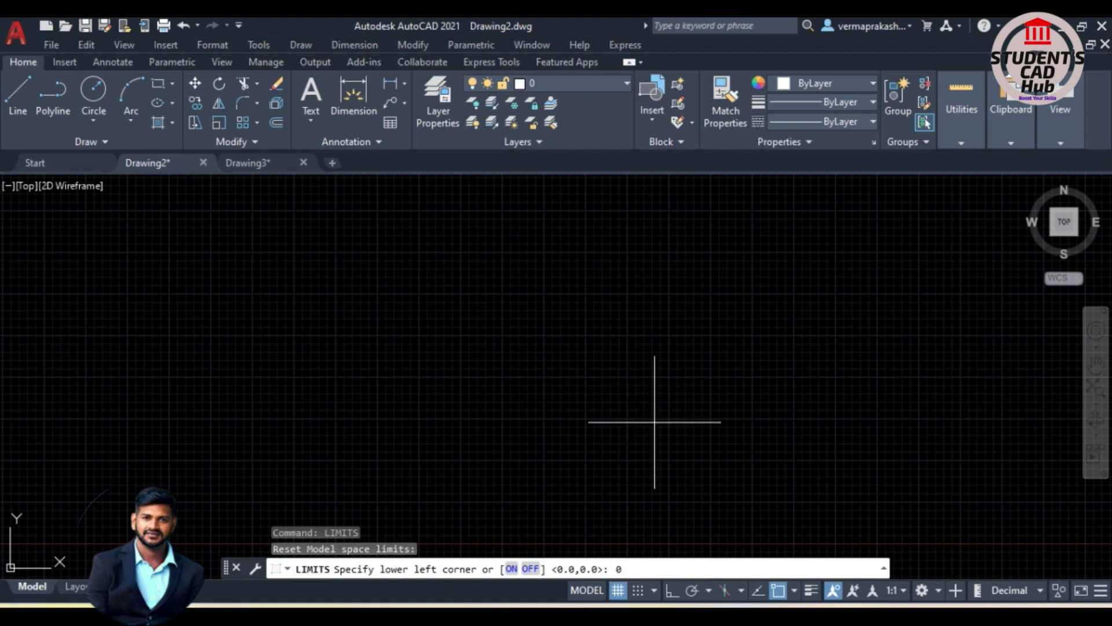
pyautogui.write('0')
pyautogui.press('Return')
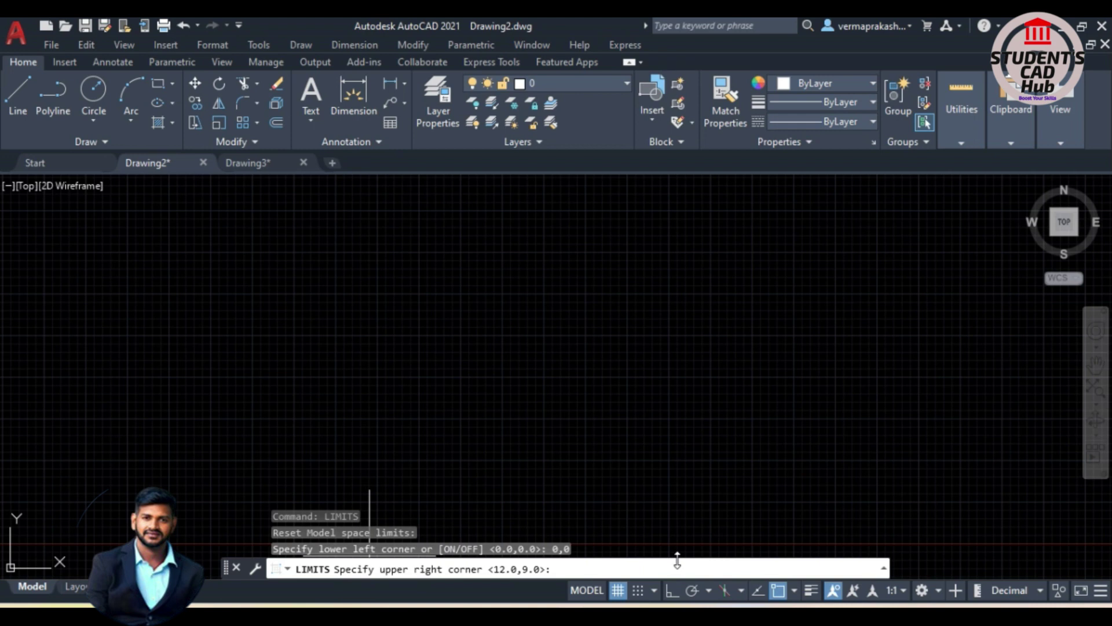
pyautogui.write('100,100')
pyautogui.press('Return')
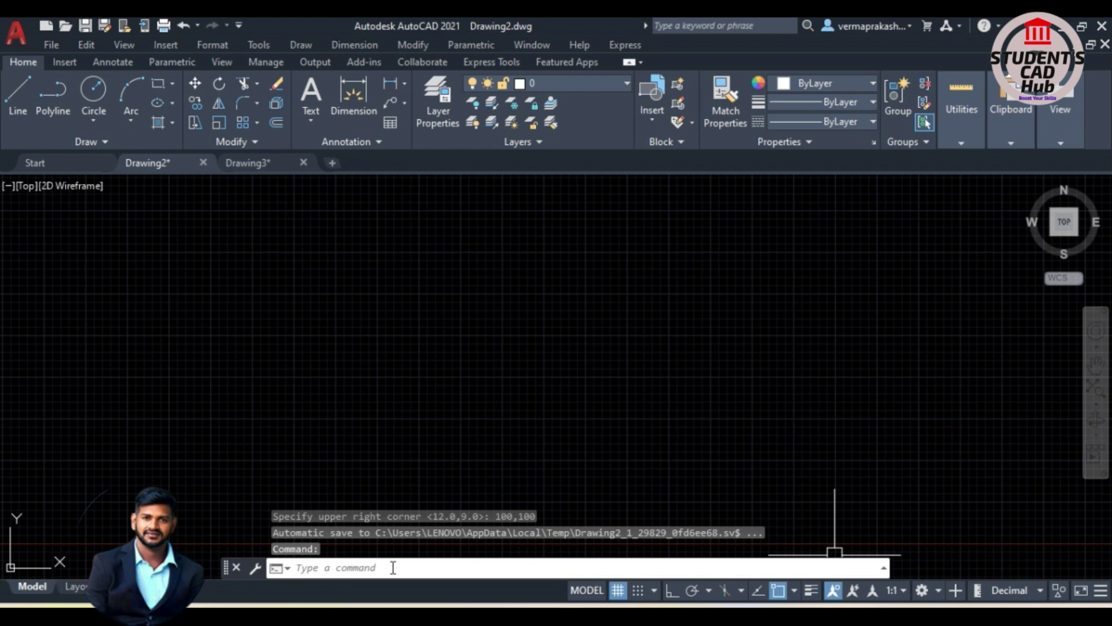
pyautogui.click(341, 567)
pyautogui.click(695, 453)
pyautogui.press('Escape')
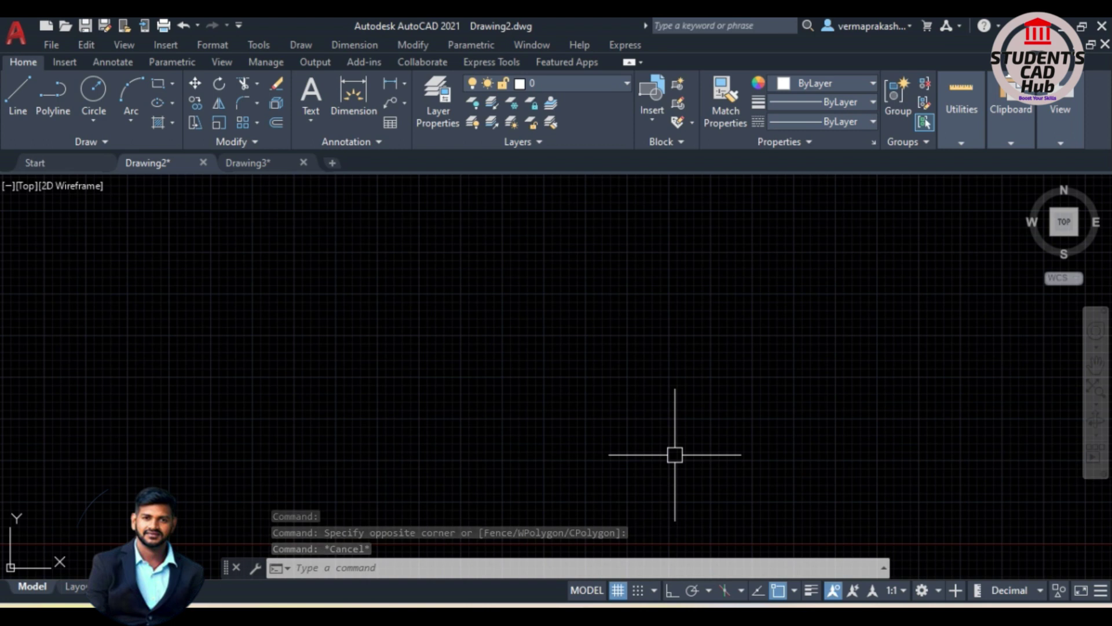
# Run LIMITS again, try the non-coordinate text 7p9hbh for the lower left corner, and enter 0,0 for that corner.
pyautogui.write('limits')
pyautogui.press('Return')
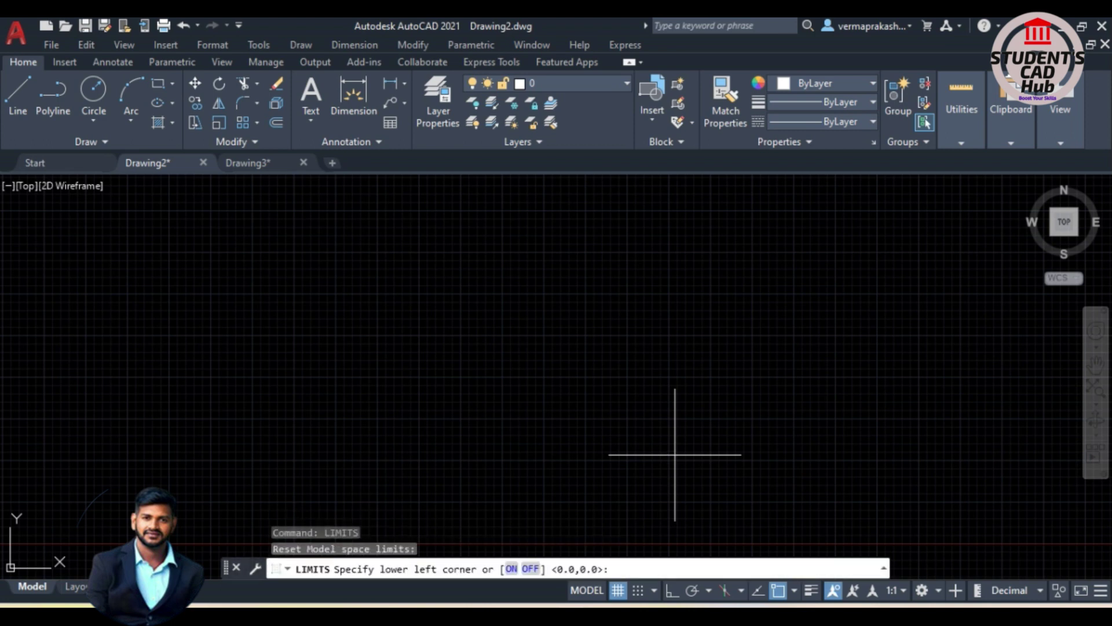
pyautogui.write('7p9hbh')
pyautogui.press('Return')
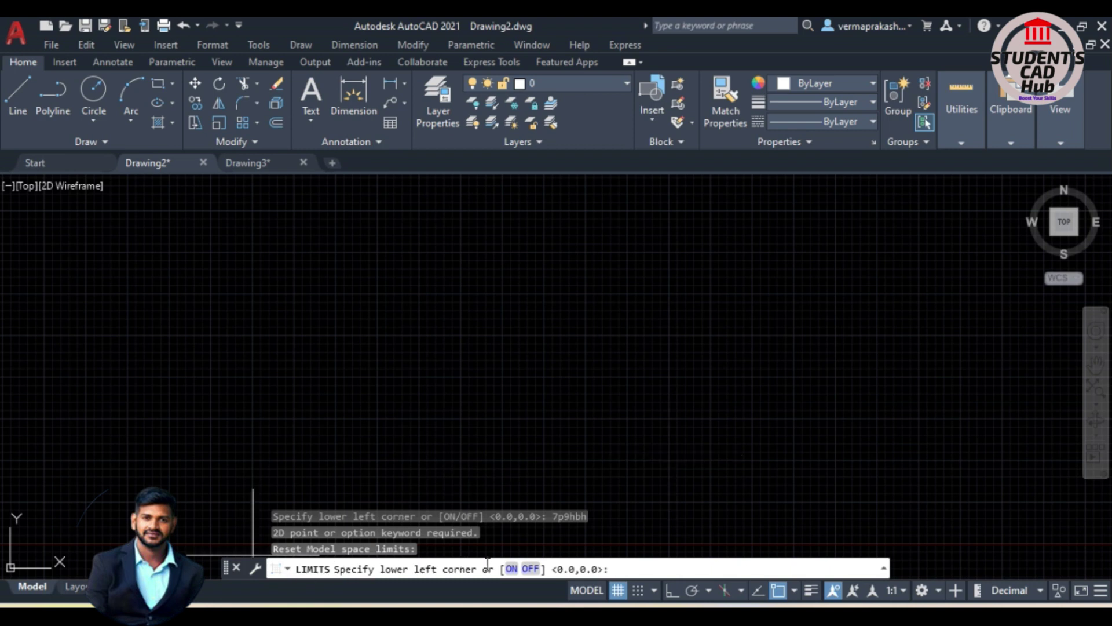
pyautogui.write('0,0')
pyautogui.press('Return')
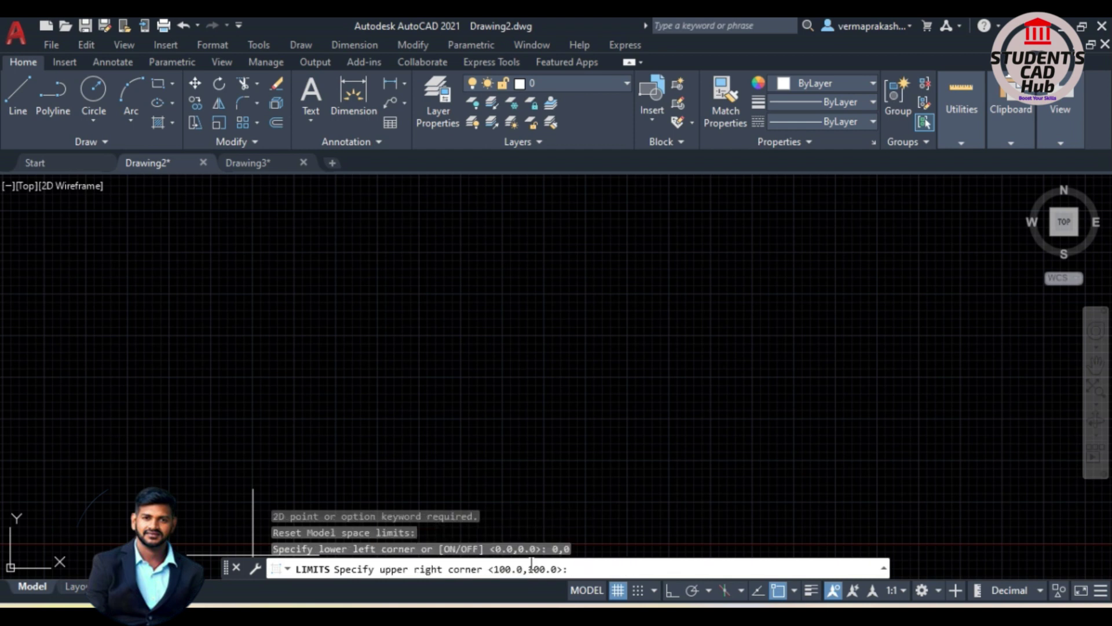
# Try the non-coordinate text 497-rlntj for the upper right limits corner, and enter 100,100 for that corner.
pyautogui.write('497-rlntj')
pyautogui.press('Return')
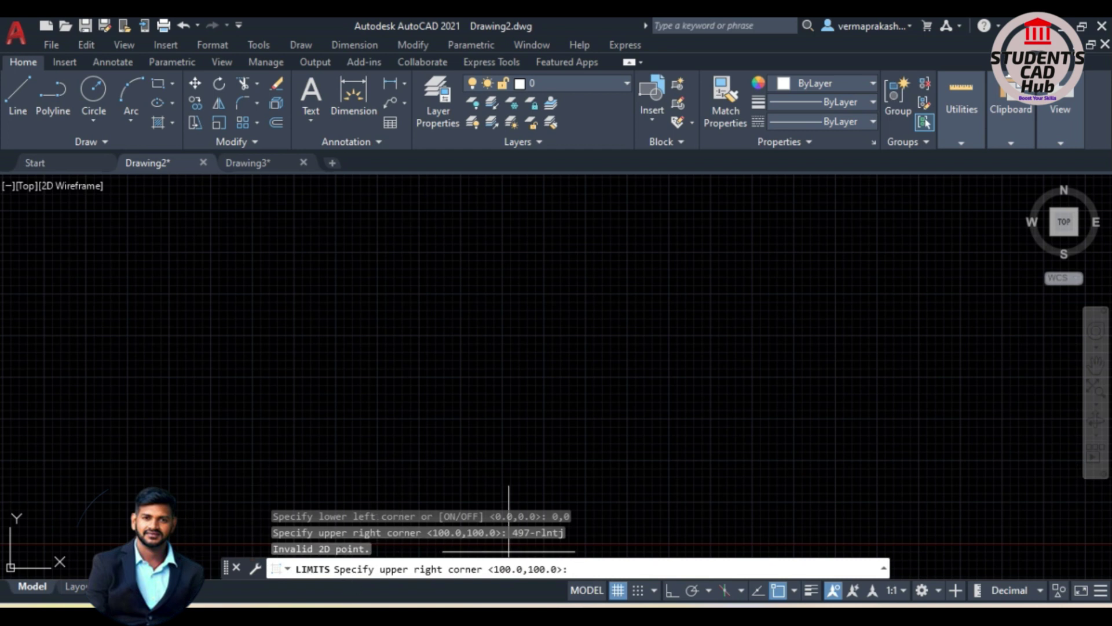
pyautogui.write('100')
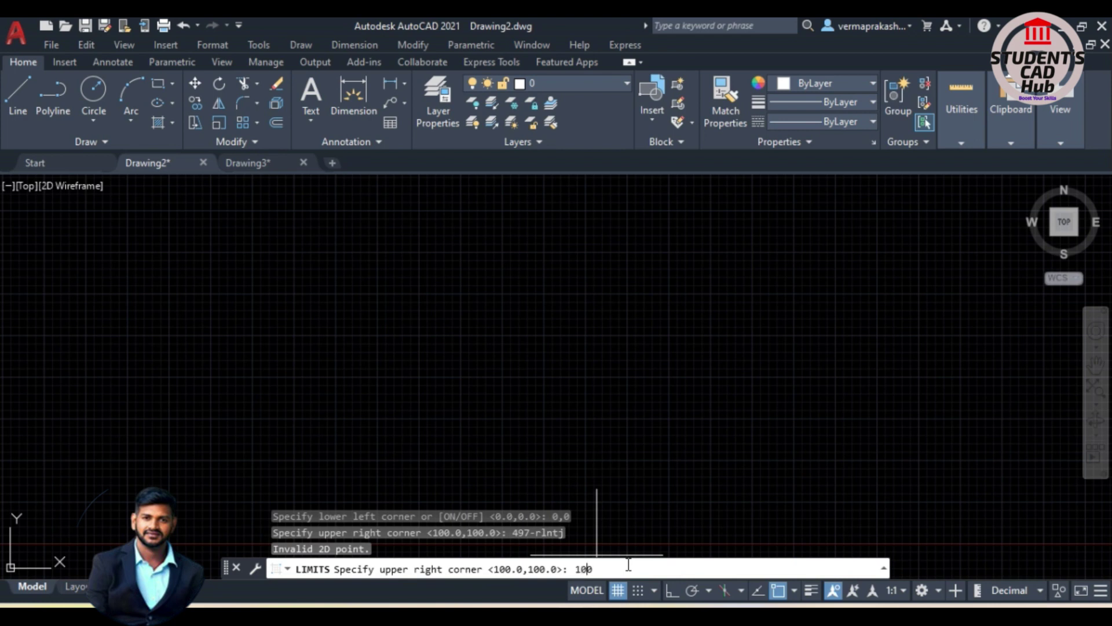
pyautogui.write(',100')
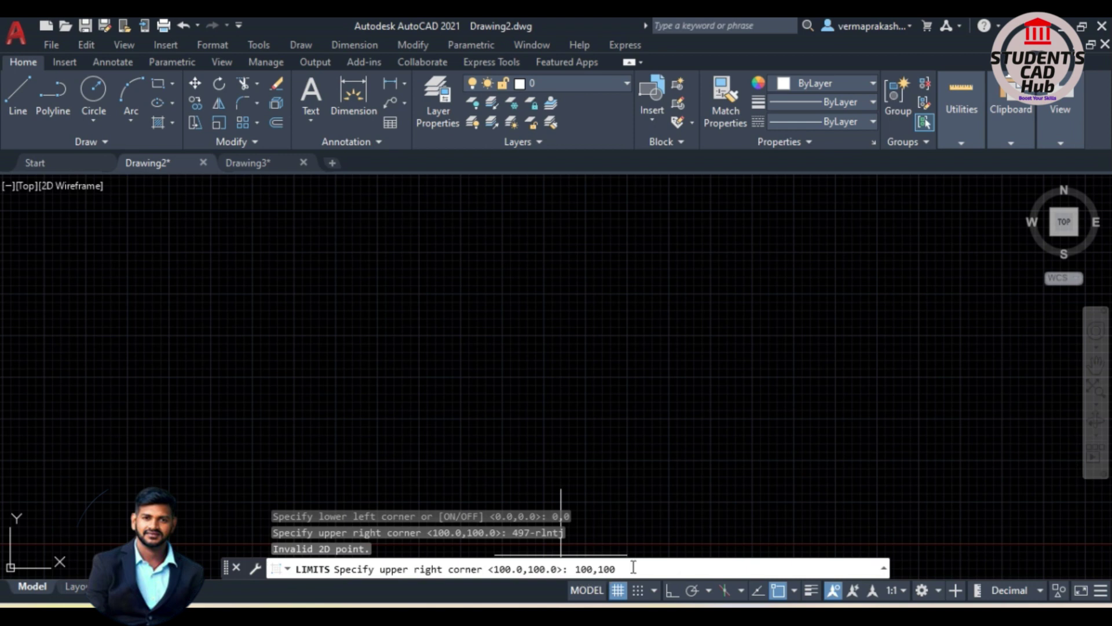
pyautogui.press('Return')
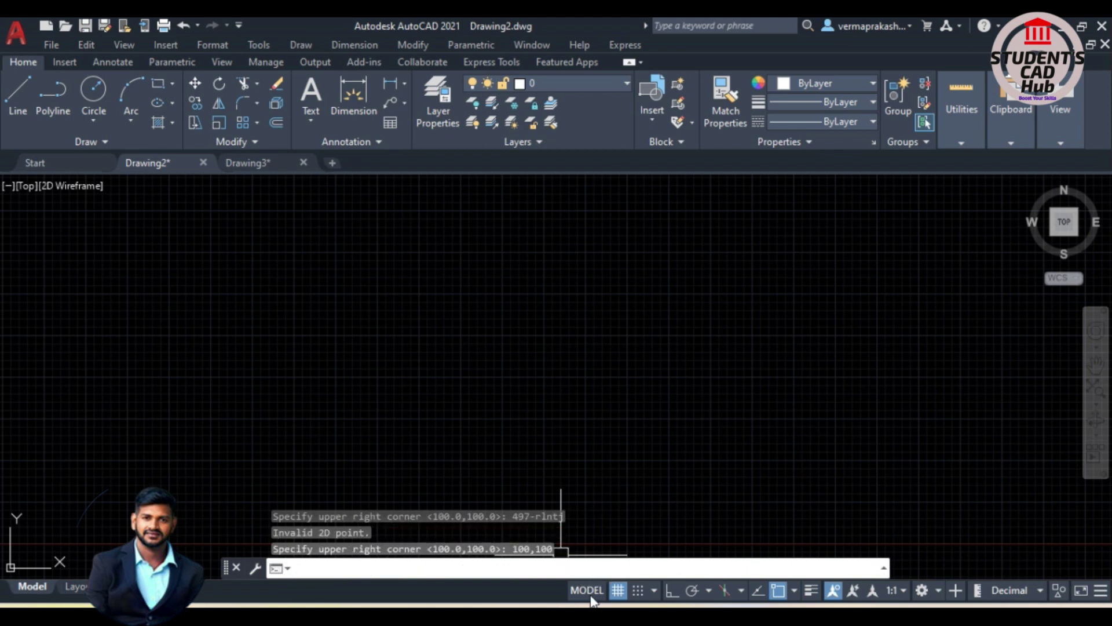
# Apply Zoom with the All option to fit the view to the drawing limits.
pyautogui.scroll(-5, 221, 333)
pyautogui.scroll(4, 343, 342)
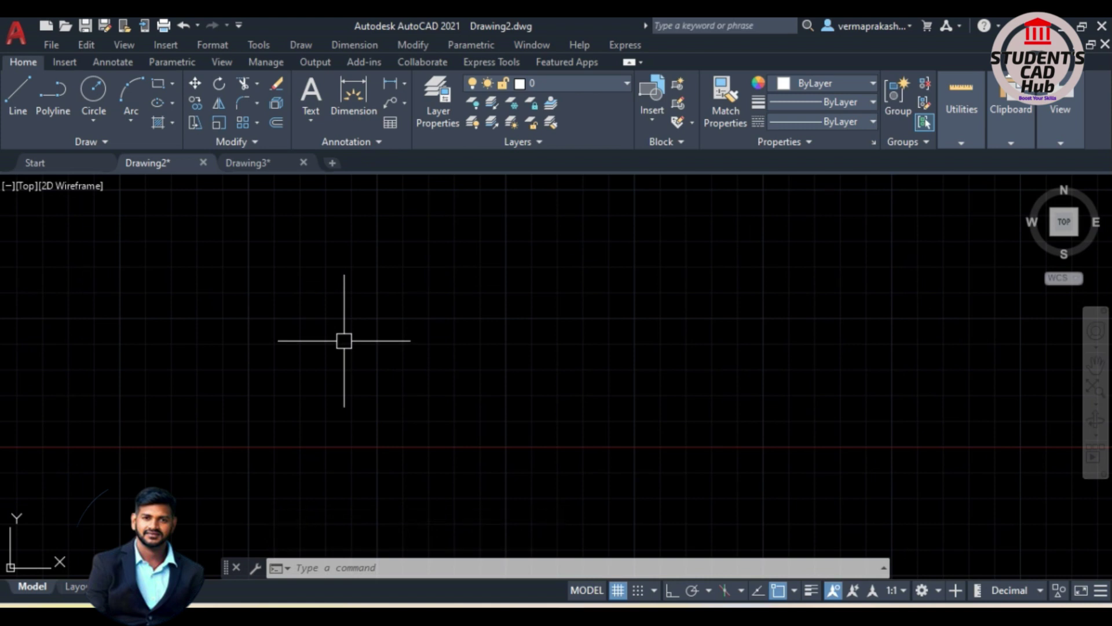
pyautogui.scroll(-4, 342, 341)
pyautogui.scroll(4, 341, 341)
pyautogui.scroll(-3, 341, 342)
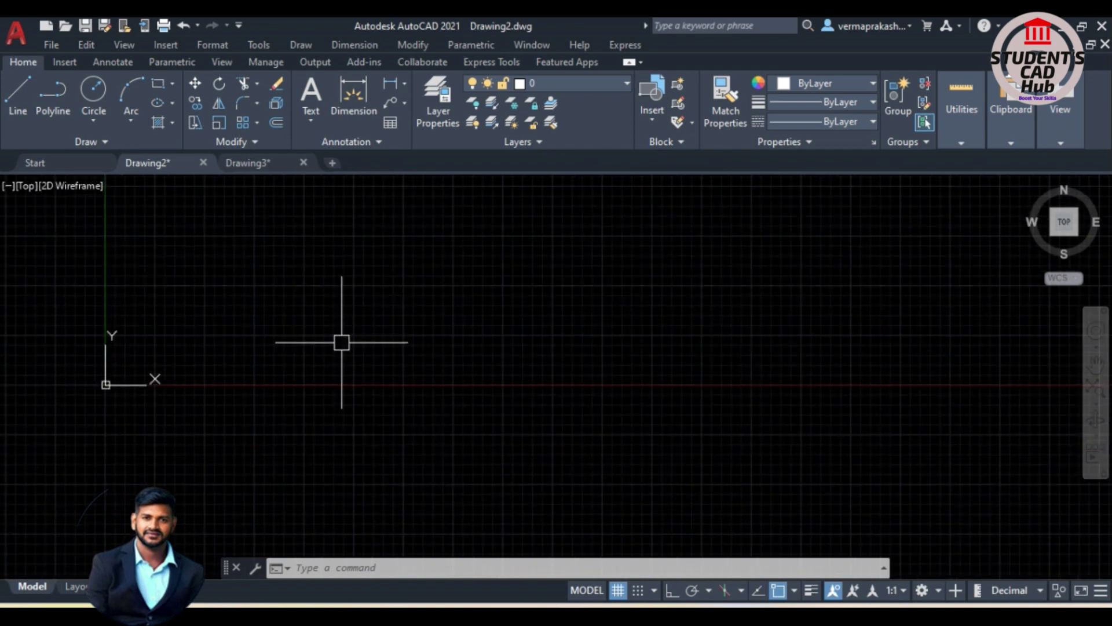
pyautogui.scroll(5, 342, 342)
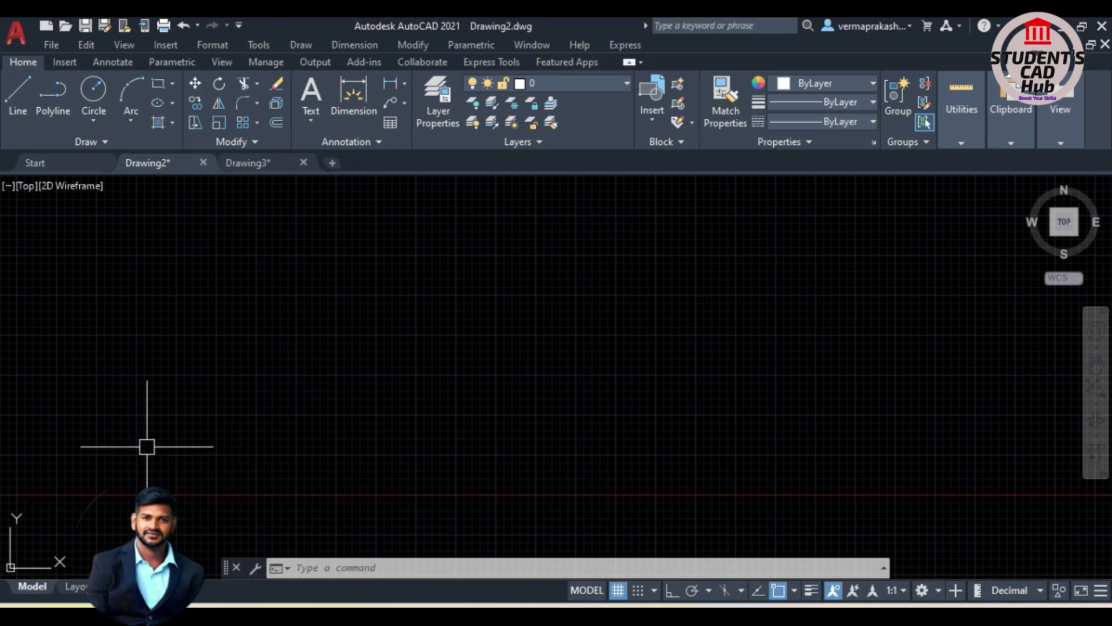
pyautogui.write('z')
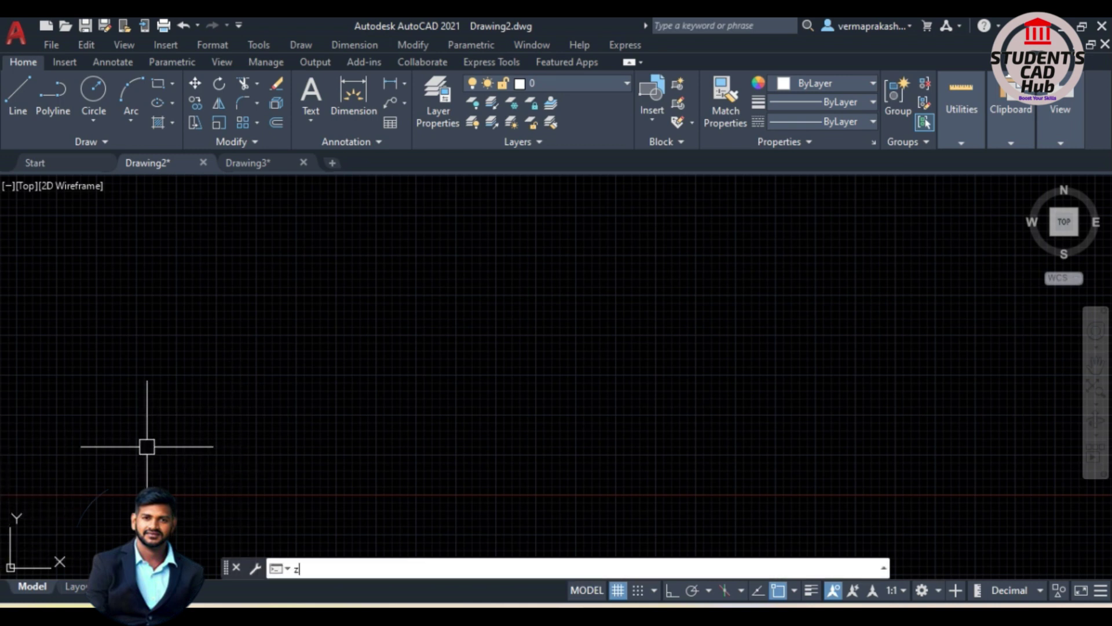
pyautogui.press('Return')
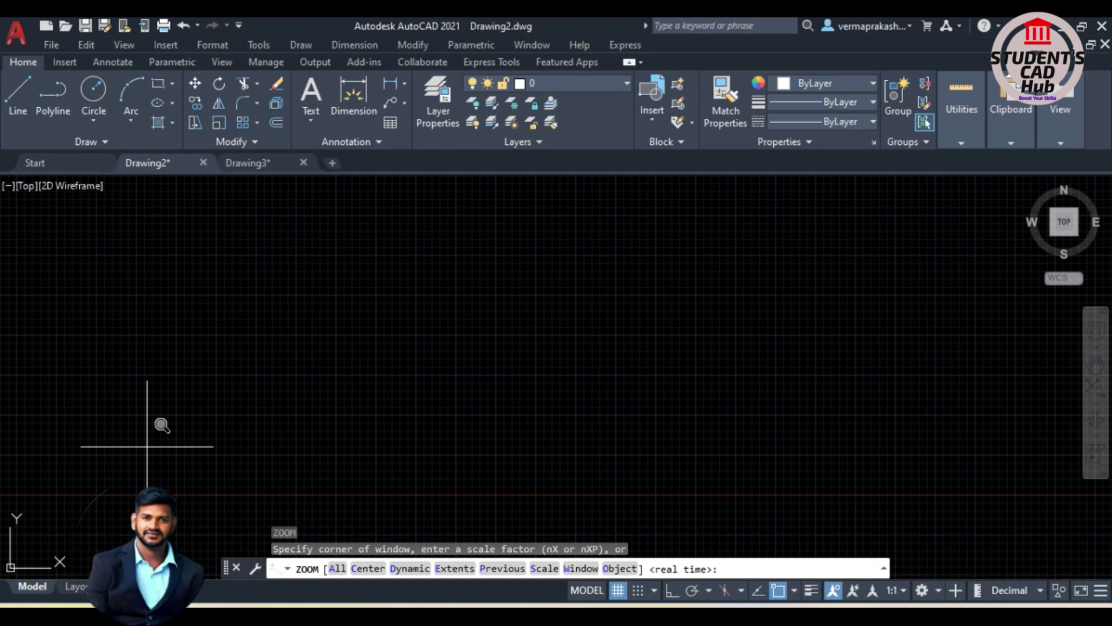
pyautogui.write('a')
pyautogui.press('Return')
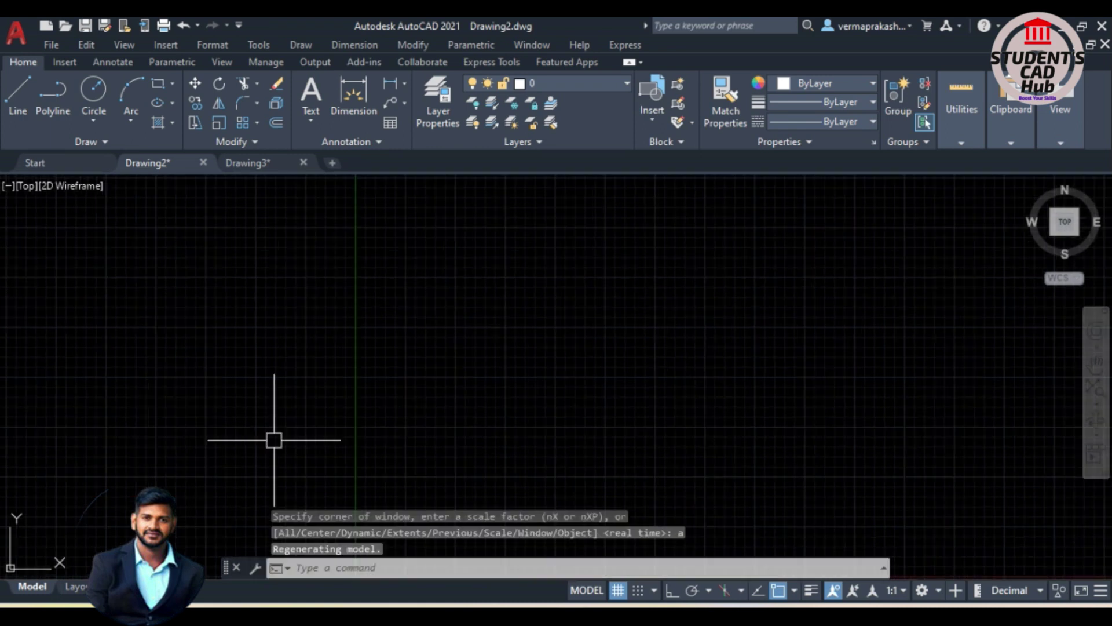
# Draw a freehand circle with a radius of about 9.5 in the empty area to the right of the Y axis.
pyautogui.scroll(-2, 255, 380)
pyautogui.scroll(2, 405, 368)
pyautogui.scroll(1, 338, 355)
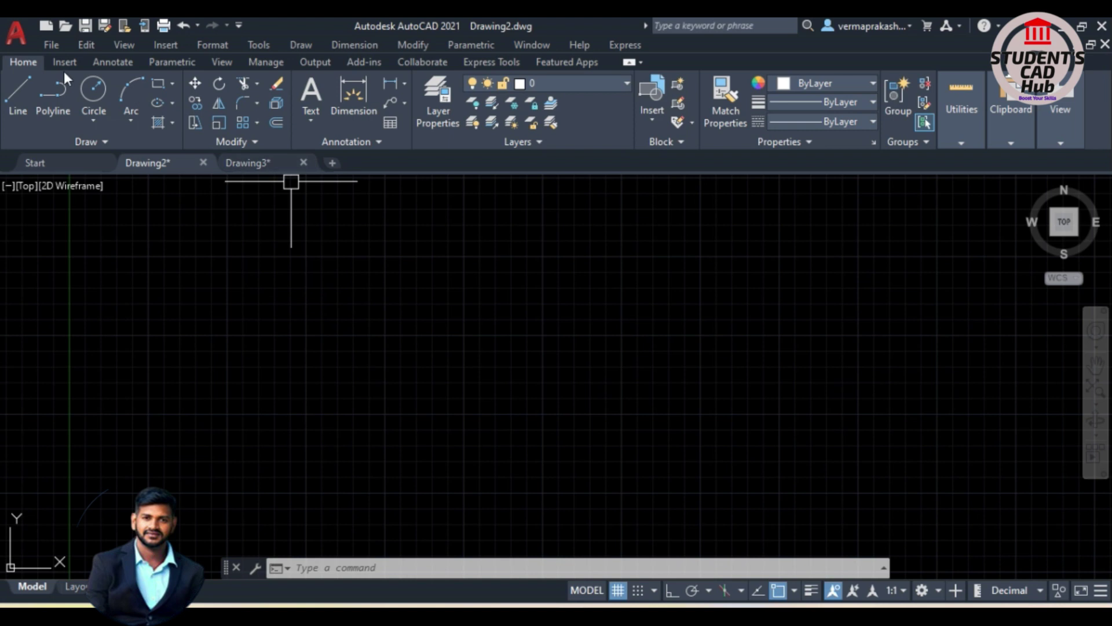
pyautogui.click(93, 90)
pyautogui.click(421, 345)
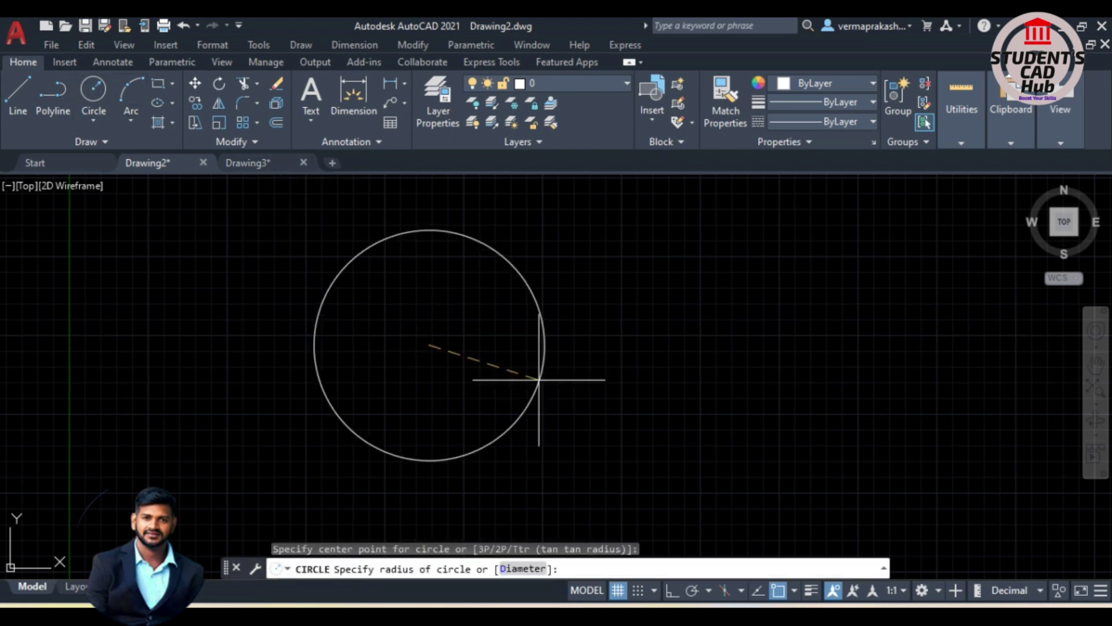
pyautogui.click(485, 366)
pyautogui.scroll(-5, 464, 334)
pyautogui.scroll(5, 463, 334)
# Select the freehand circle and erase it from the drawing.
pyautogui.click(657, 392)
pyautogui.click(197, 270)
pyautogui.rightClick(199, 270)
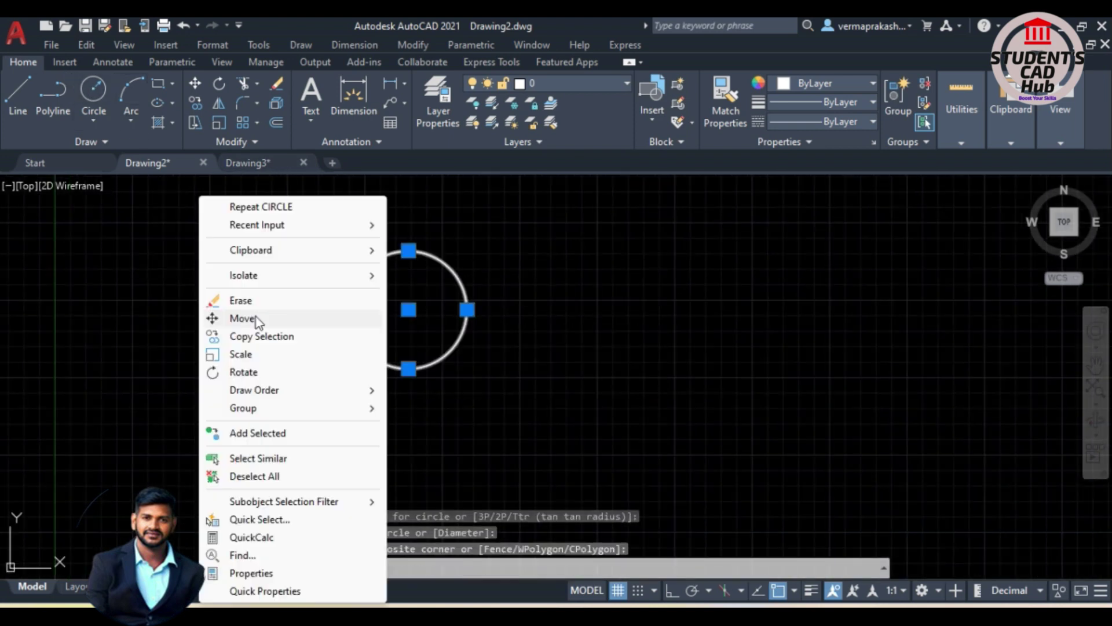
pyautogui.click(267, 307)
# Draw a circle with a radius of 20 in the empty area to the right of the Y axis.
pyautogui.write('c')
pyautogui.press('Return')
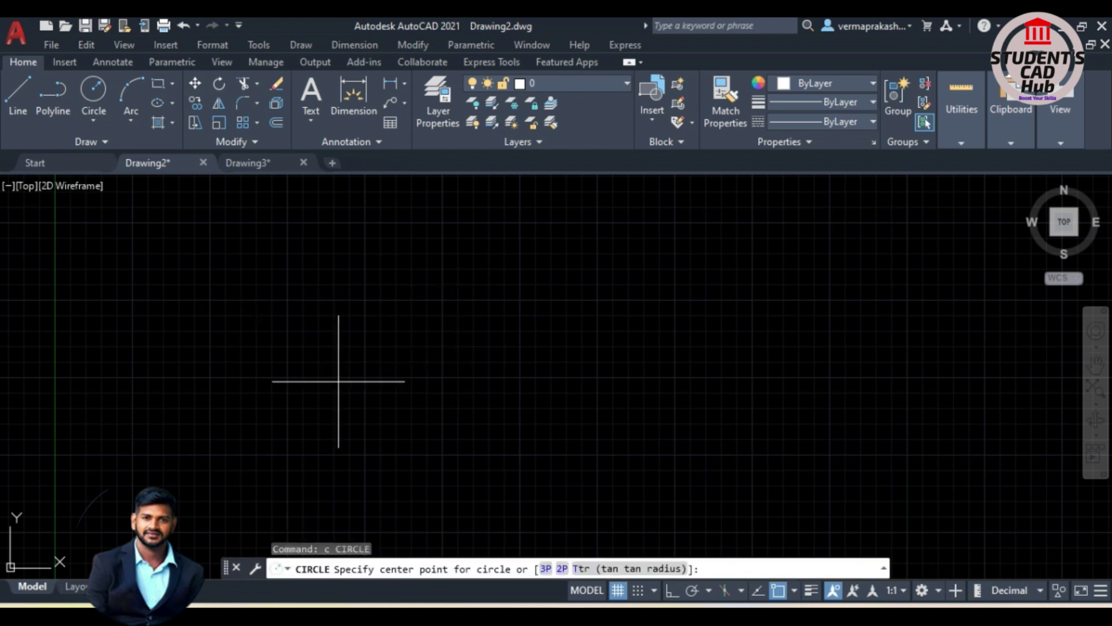
pyautogui.click(339, 352)
pyautogui.write('20')
pyautogui.press('Return')
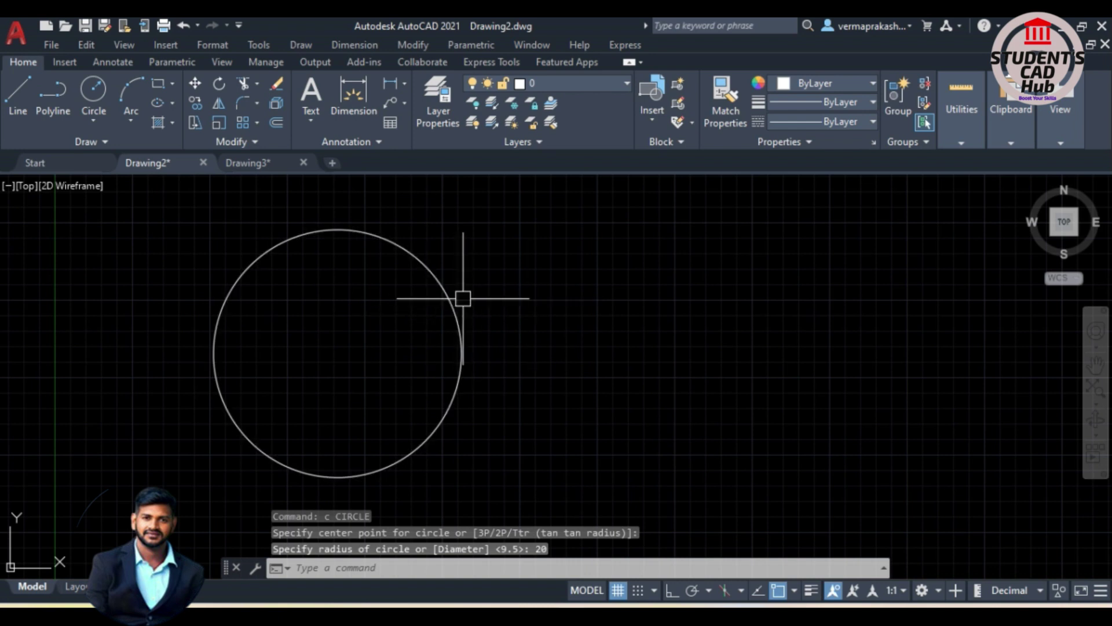
pyautogui.scroll(-5, 506, 268)
pyautogui.scroll(5, 336, 312)
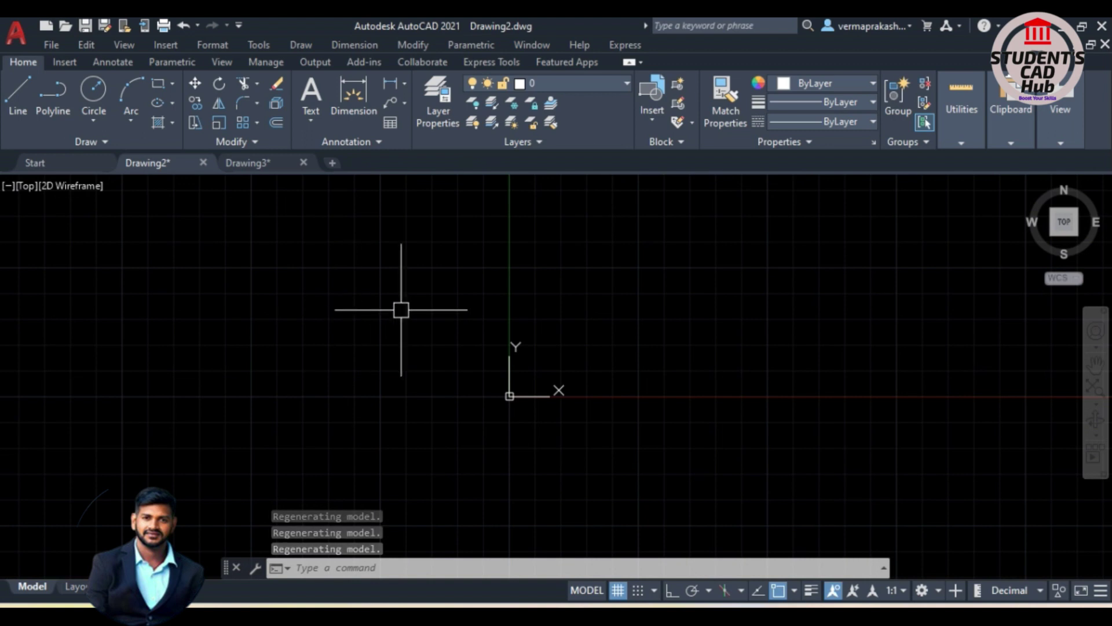
# Zoom with the All option to fit the view to the drawing limits again.
pyautogui.write('z')
pyautogui.press('Return')
pyautogui.write('a')
pyautogui.press('Return')
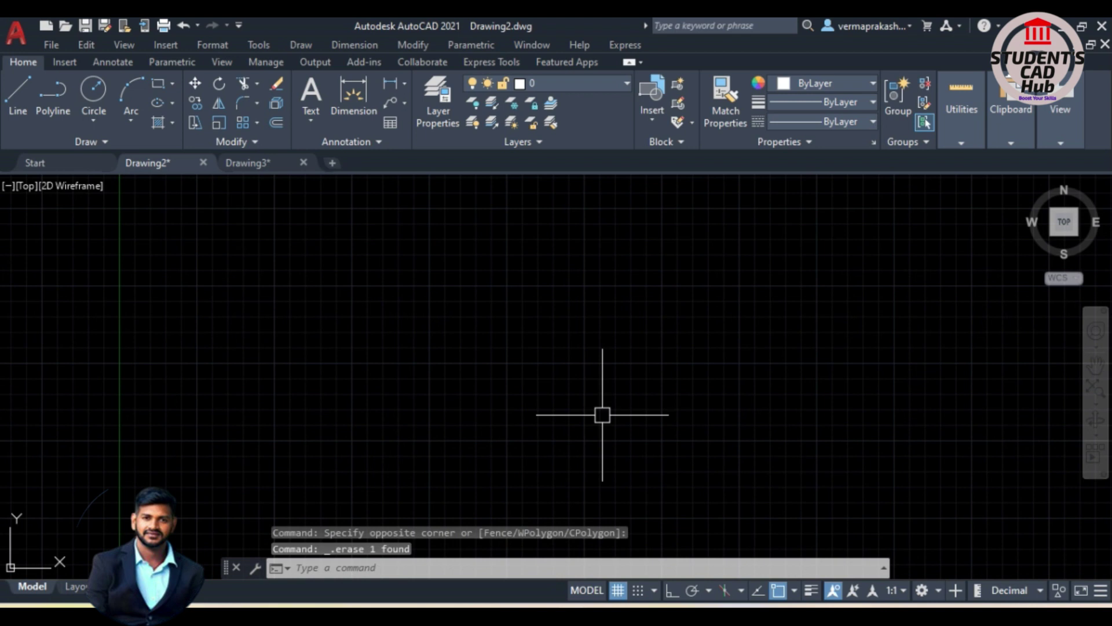
pyautogui.scroll(-6, 449, 323)
pyautogui.scroll(5, 501, 322)
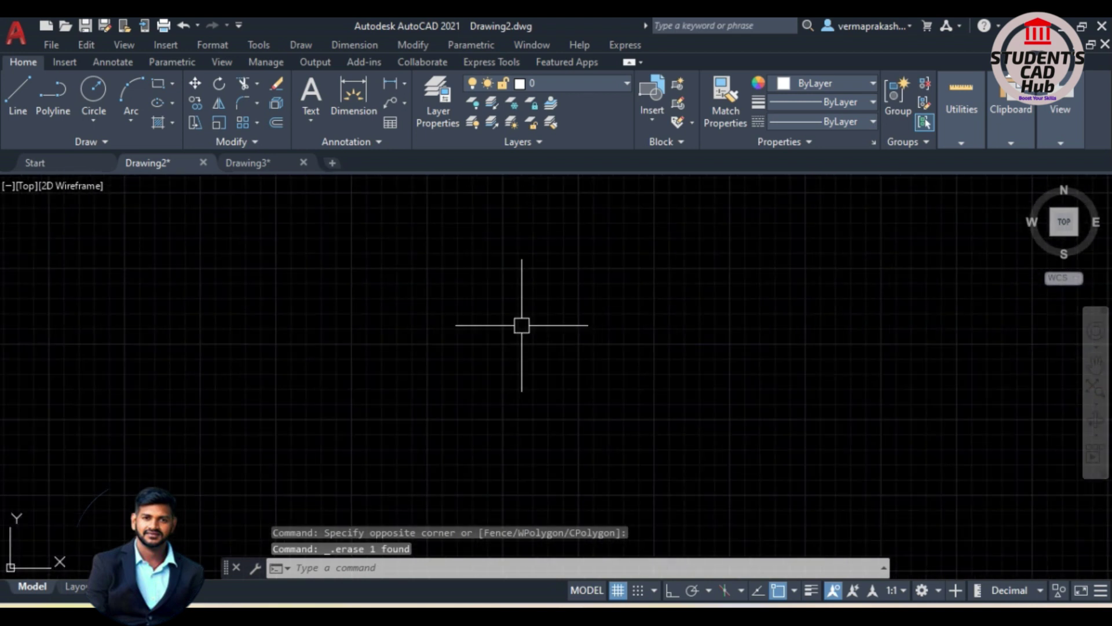
pyautogui.press('Escape')
pyautogui.scroll(-3, 522, 325)
pyautogui.scroll(3, 581, 337)
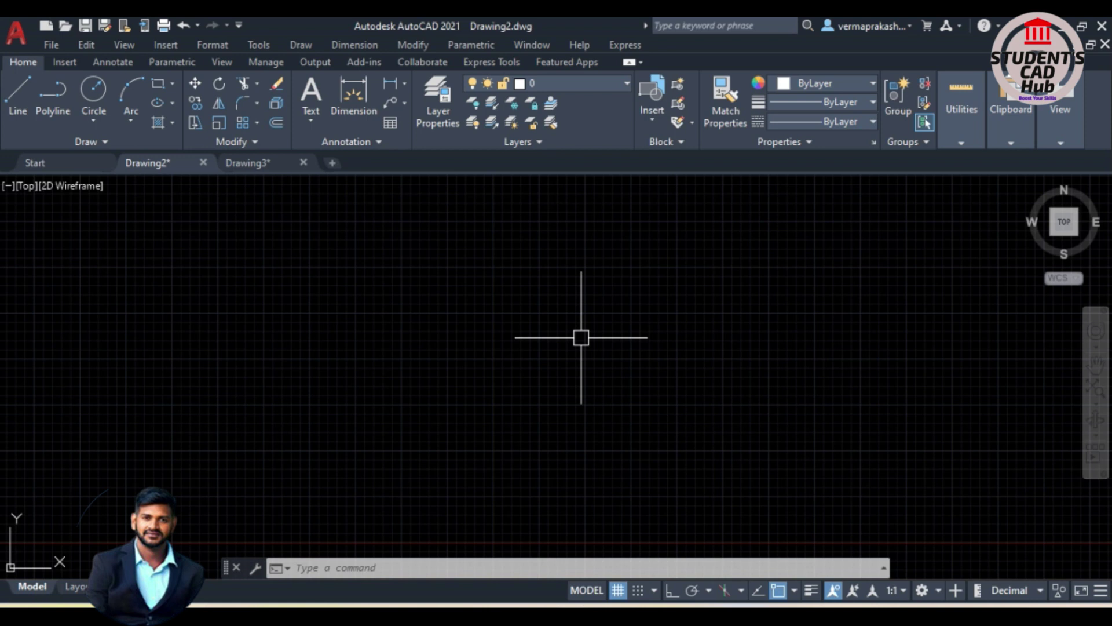
pyautogui.scroll(3, 538, 289)
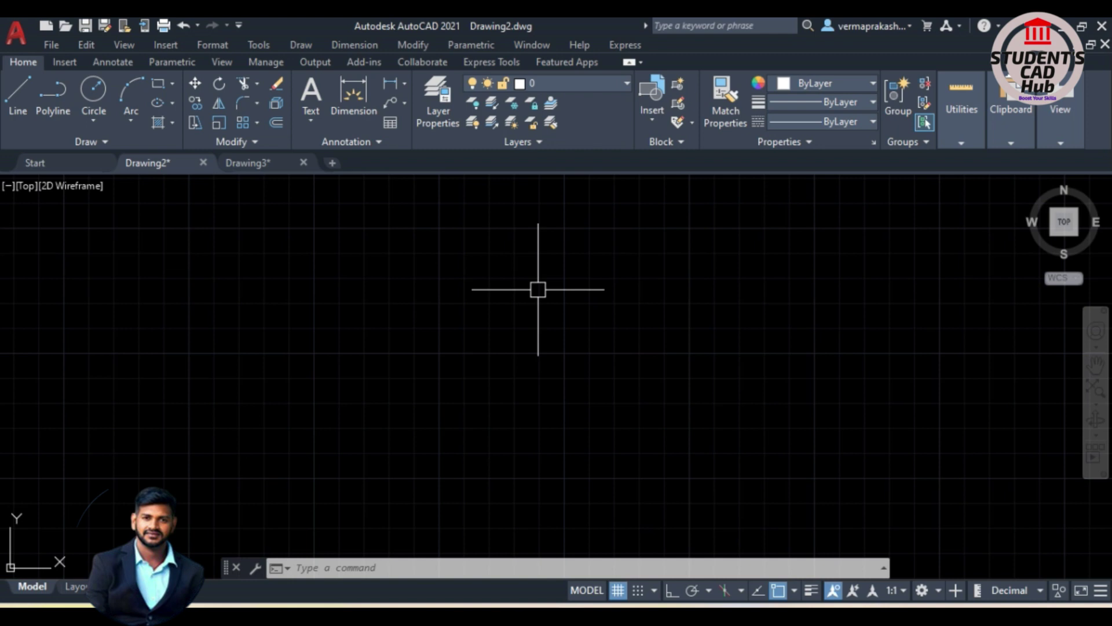
pyautogui.scroll(2, 453, 298)
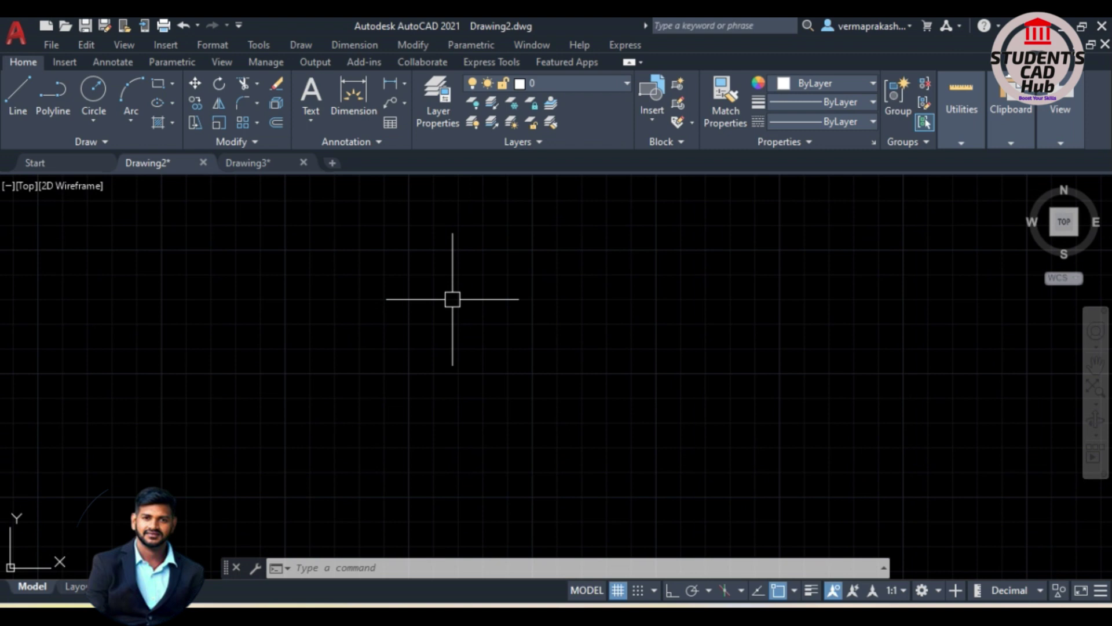
pyautogui.scroll(2, 451, 299)
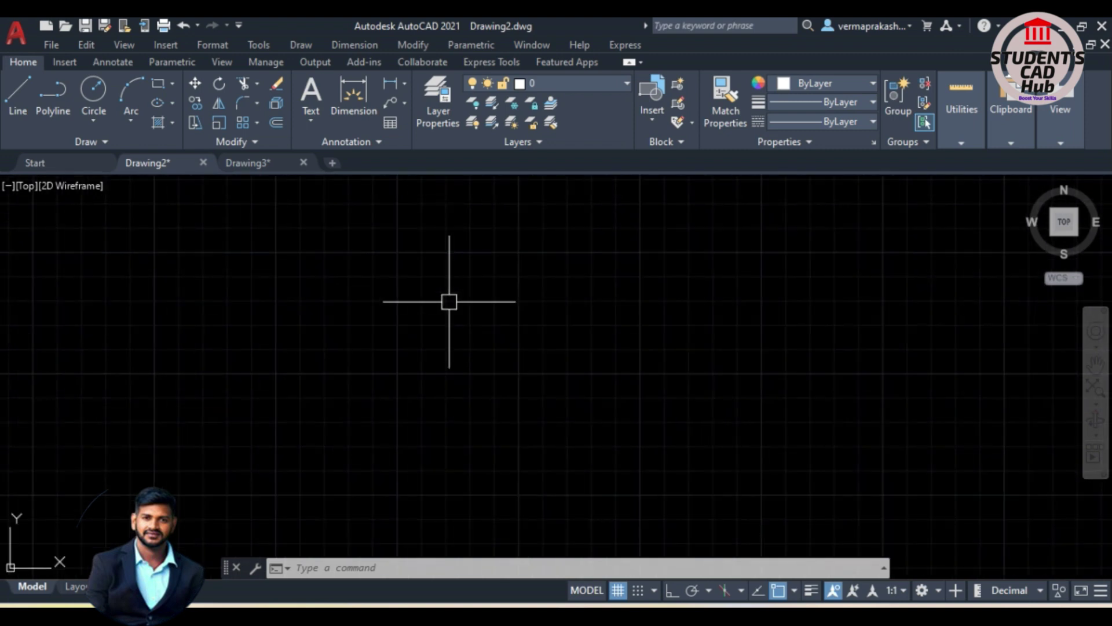
pyautogui.scroll(-2, 377, 310)
pyautogui.scroll(2, 397, 293)
pyautogui.click(162, 281)
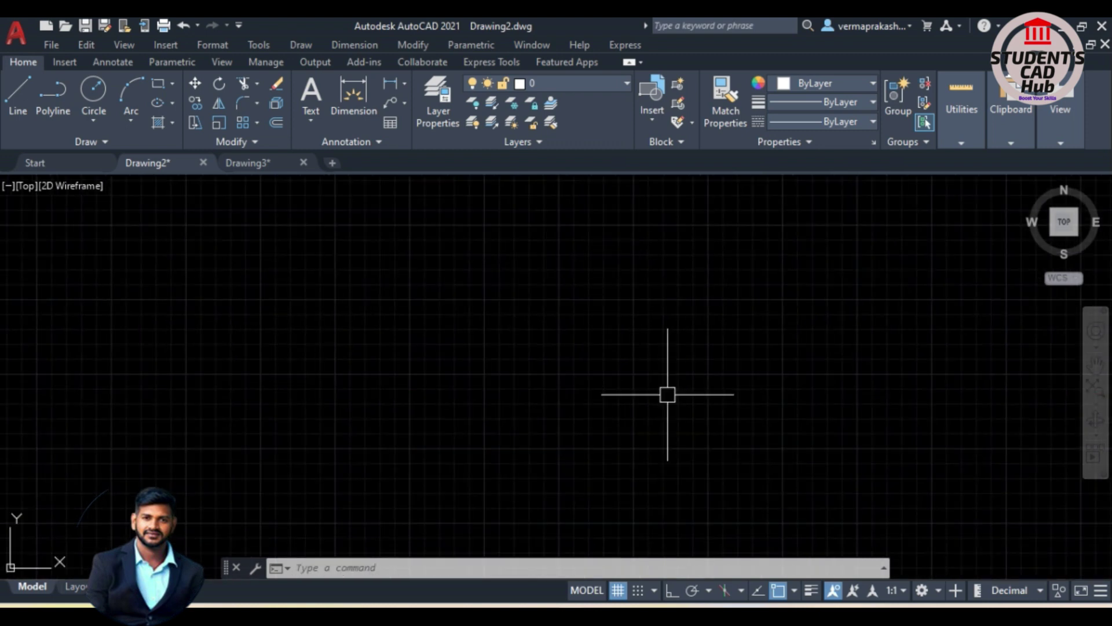
pyautogui.click(637, 400)
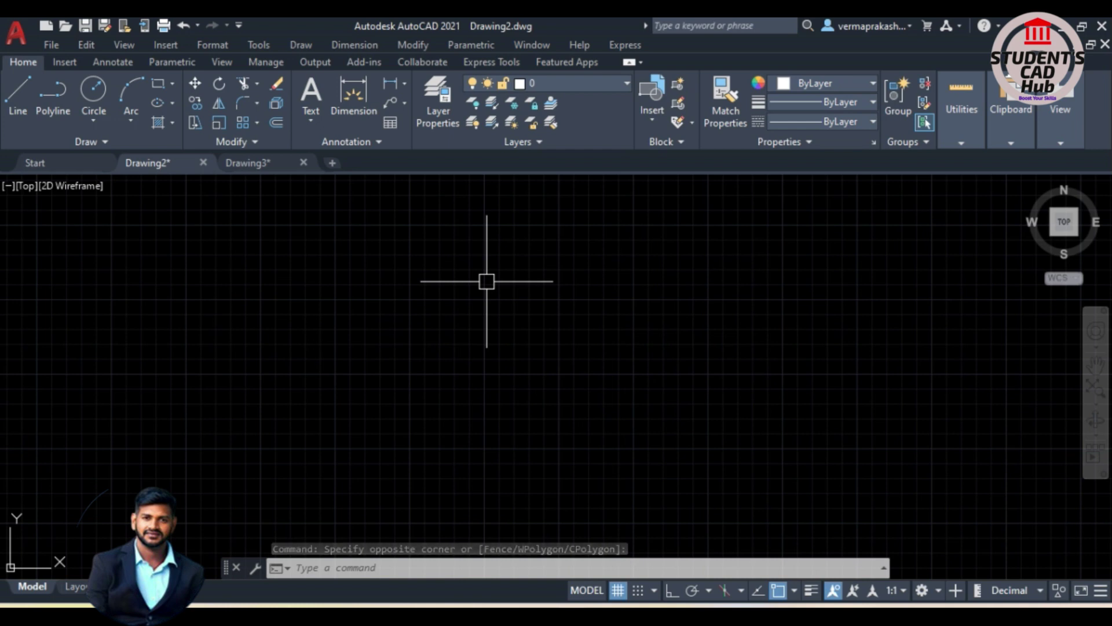
pyautogui.click(17, 92)
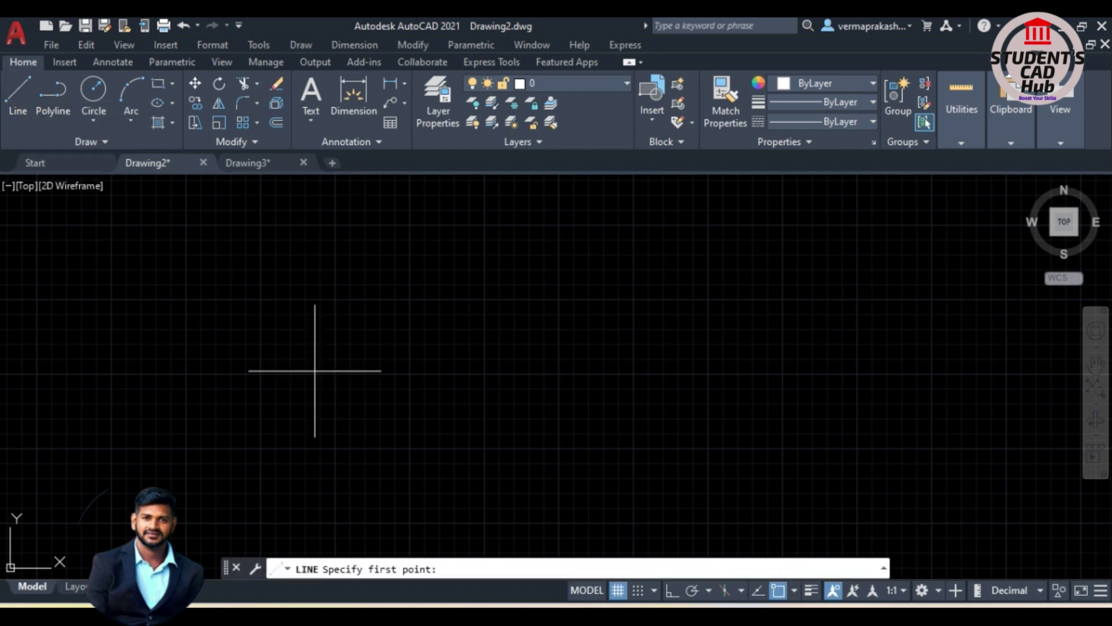
pyautogui.press('Escape')
pyautogui.press('Escape')
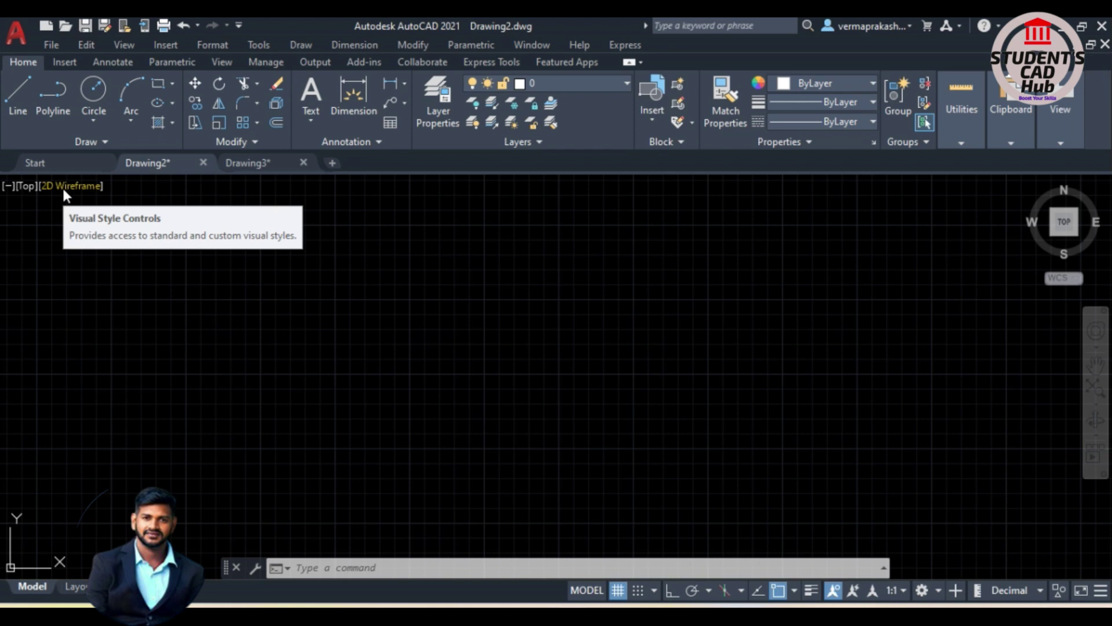
pyautogui.write('l')
pyautogui.press('Return')
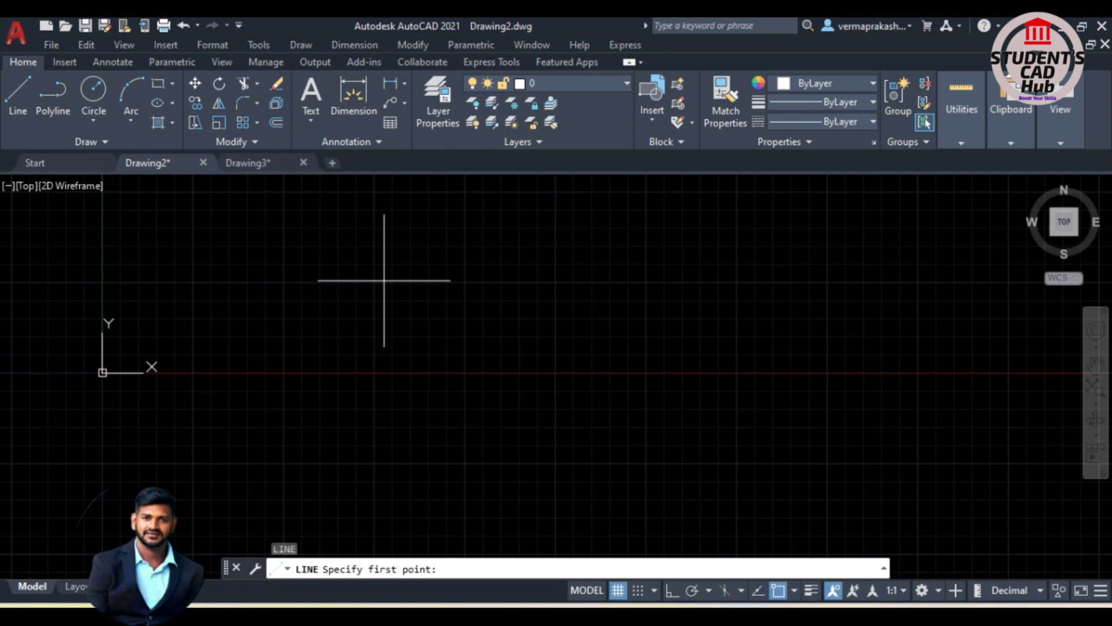
pyautogui.scroll(2, 371, 317)
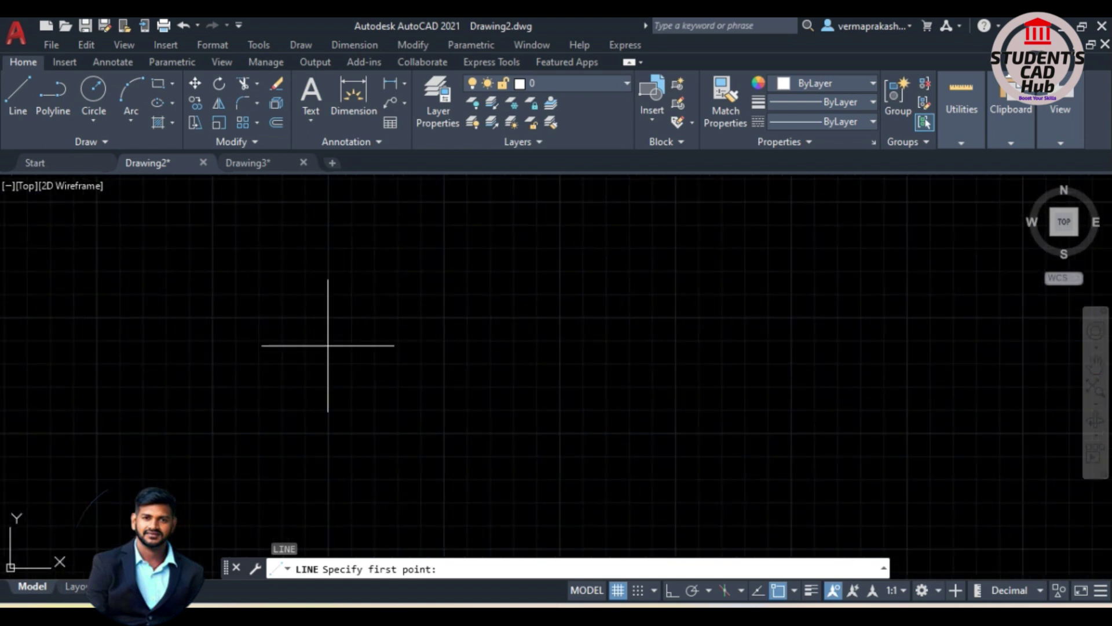
pyautogui.click(289, 347)
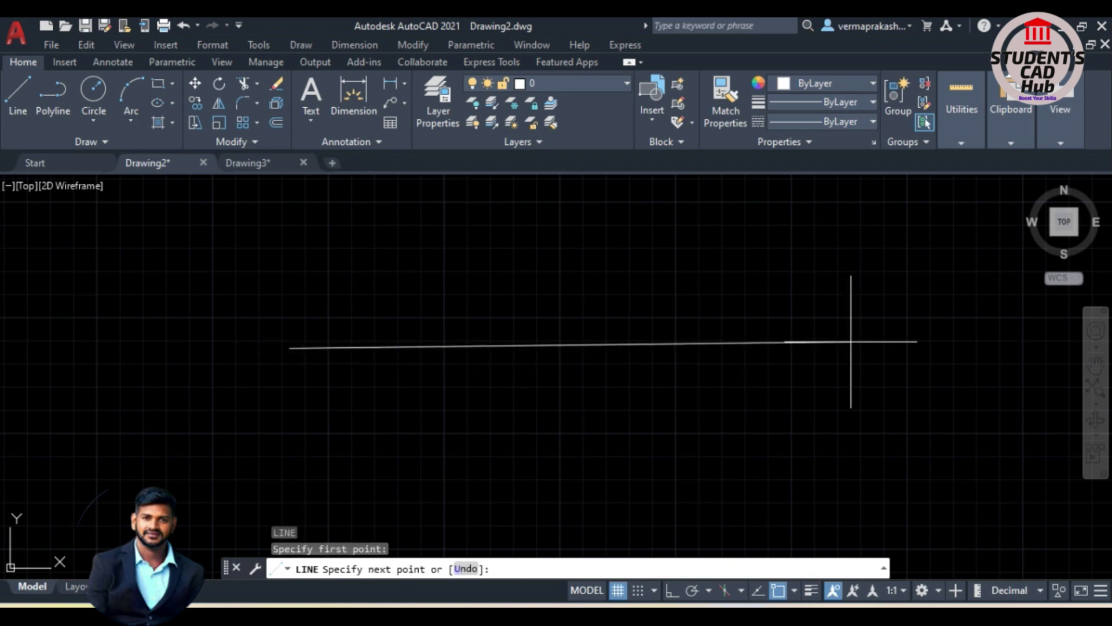
pyautogui.press('Escape')
pyautogui.write('l')
pyautogui.press('Return')
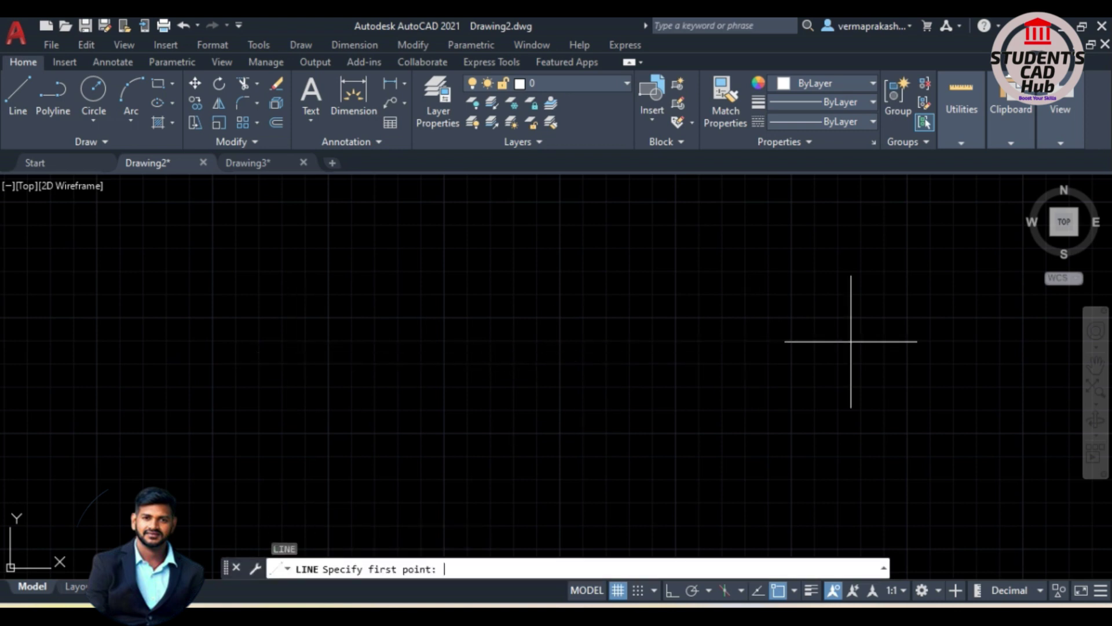
pyautogui.click(322, 337)
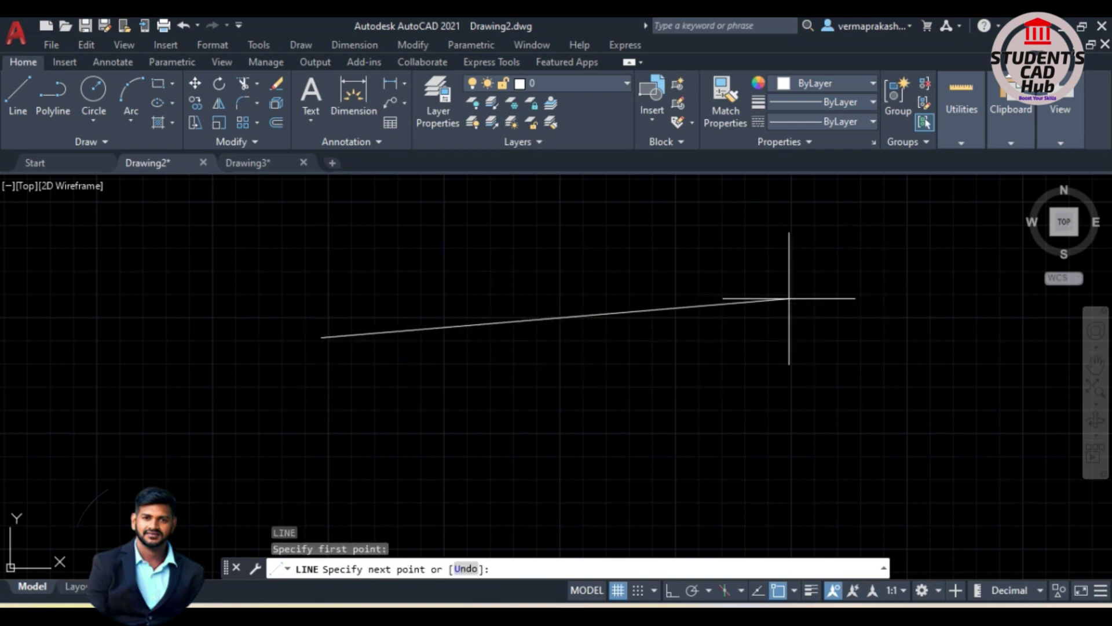
pyautogui.press('Escape')
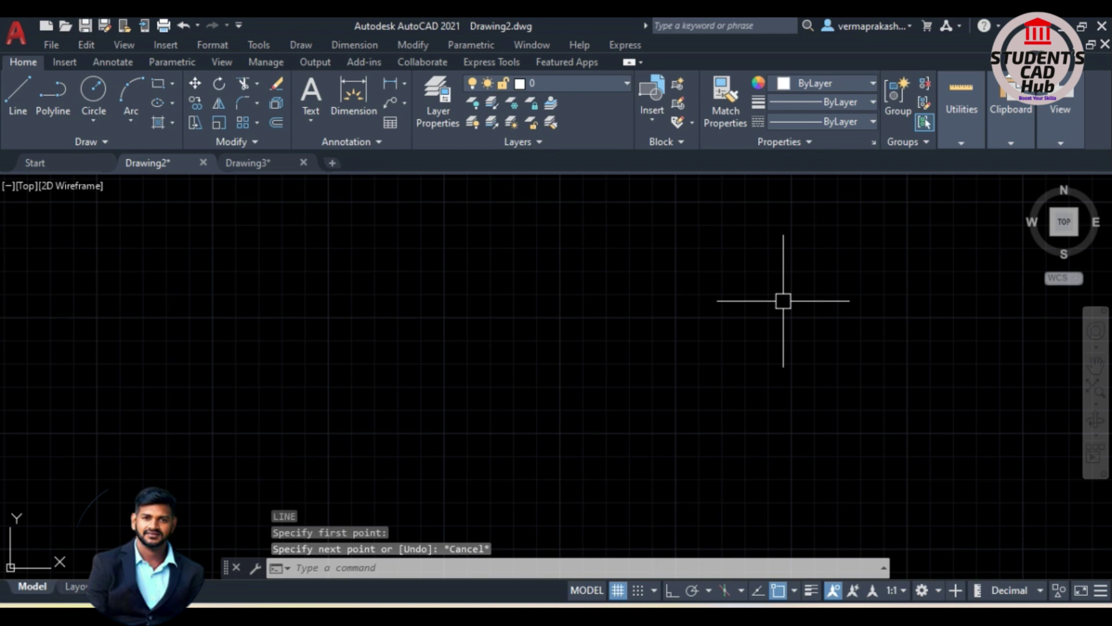
# Draw a nearly horizontal line 100 units long from a freely picked start point, ending the Line command after this single segment.
pyautogui.write('l')
pyautogui.press('Return')
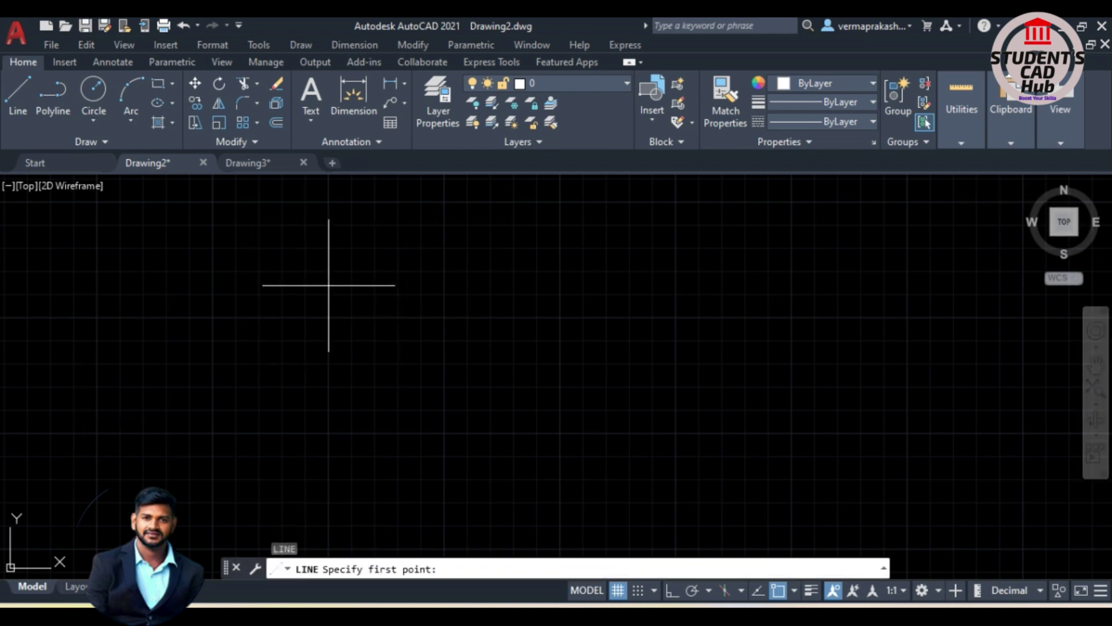
pyautogui.click(298, 308)
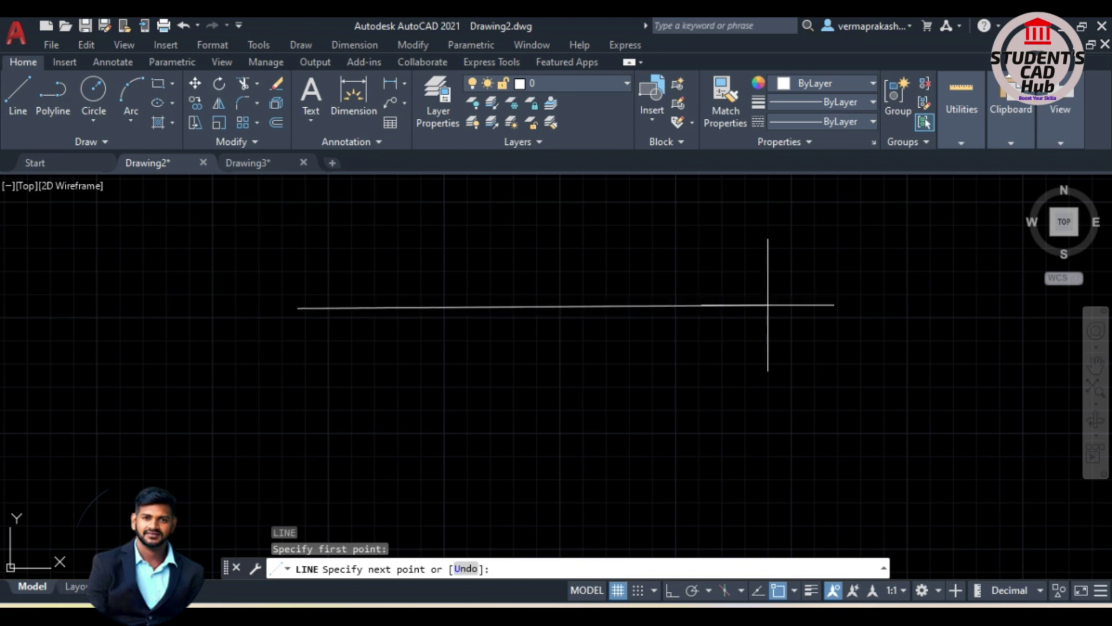
pyautogui.write('100')
pyautogui.press('Return')
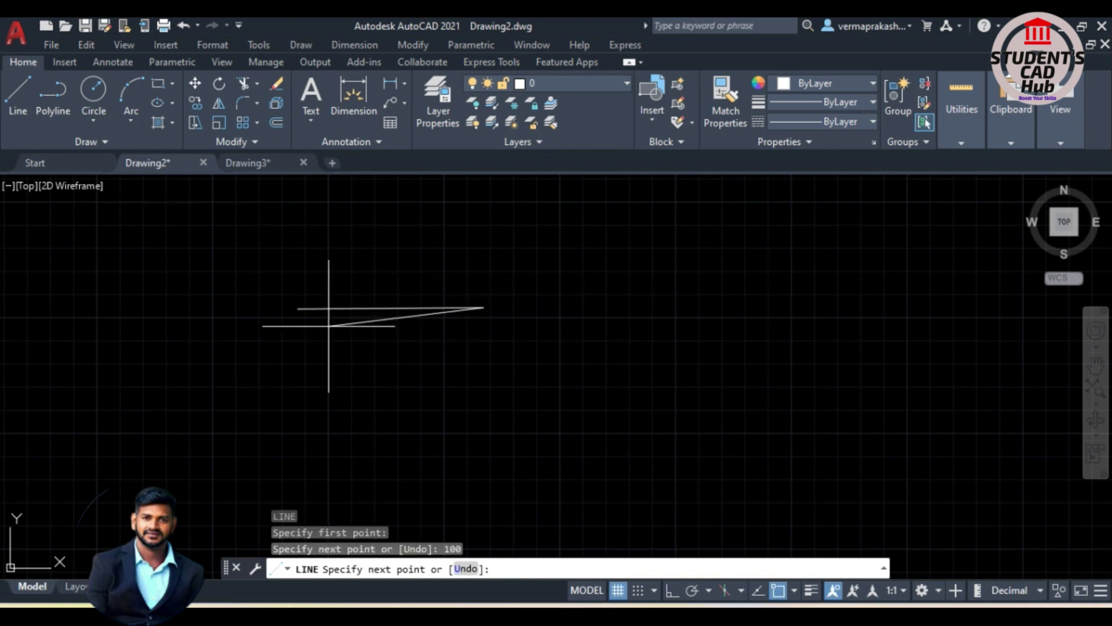
pyautogui.scroll(2, 484, 307)
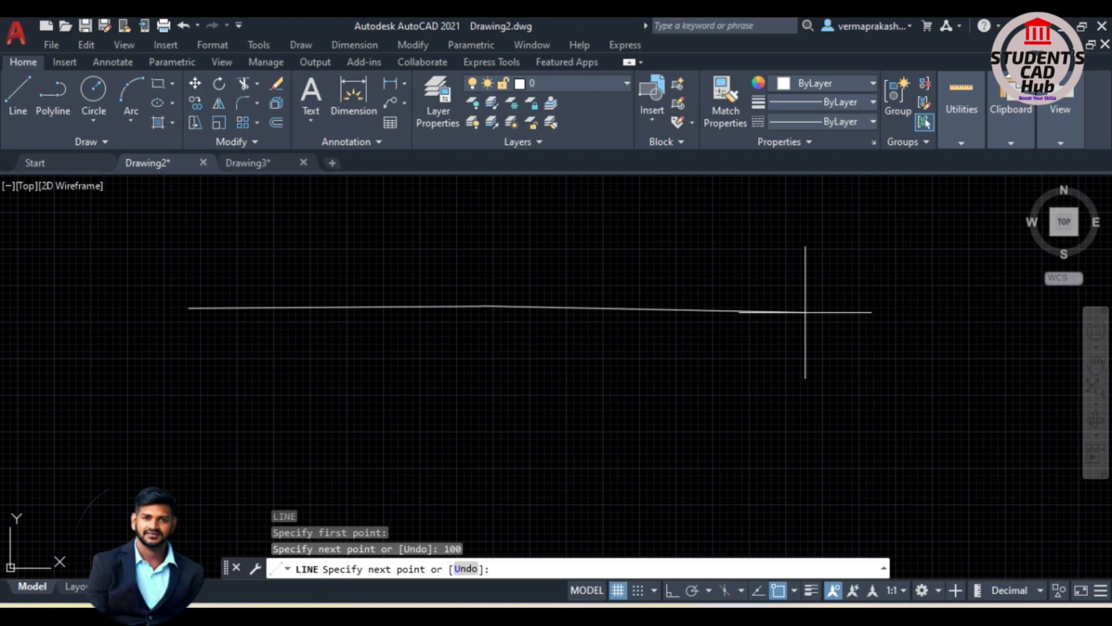
pyautogui.scroll(-4, 787, 311)
pyautogui.scroll(2, 686, 308)
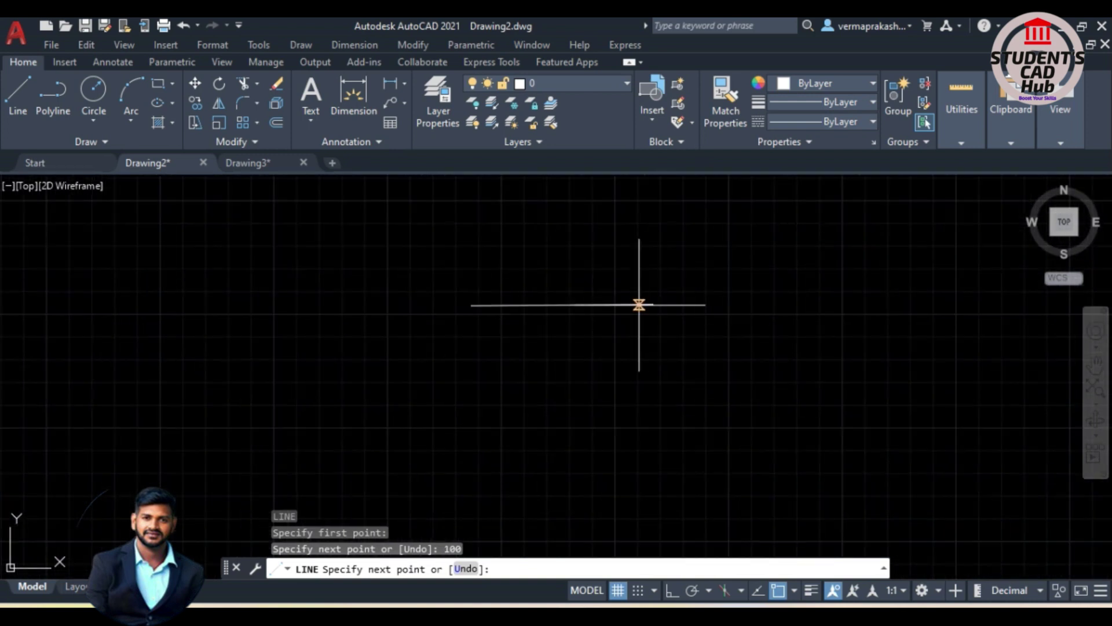
pyautogui.scroll(4, 648, 303)
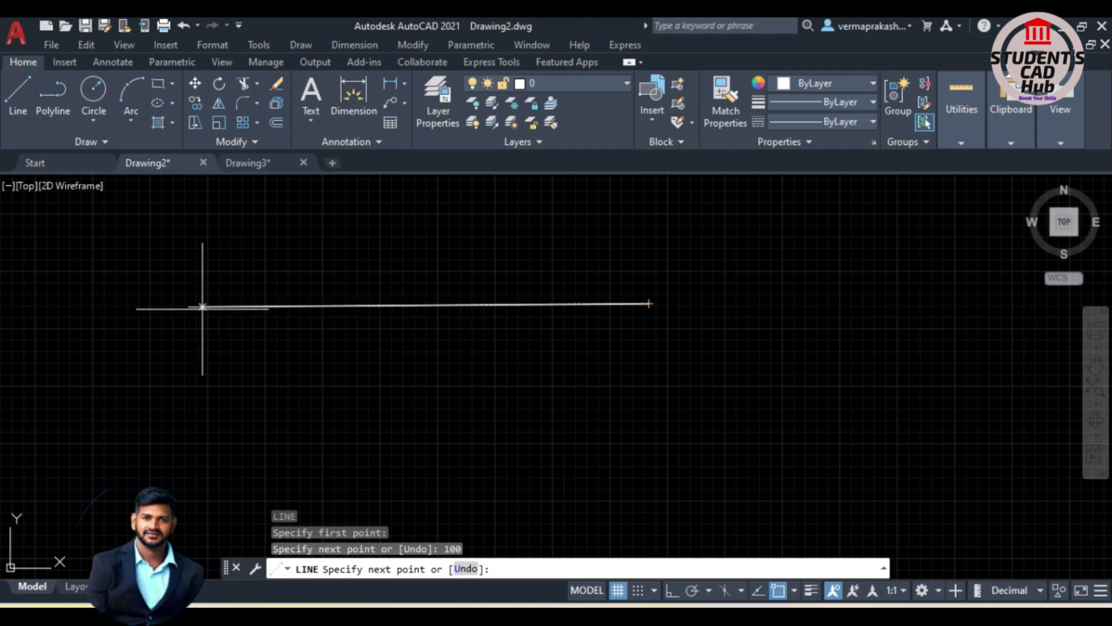
pyautogui.scroll(-2, 347, 303)
pyautogui.scroll(2, 333, 303)
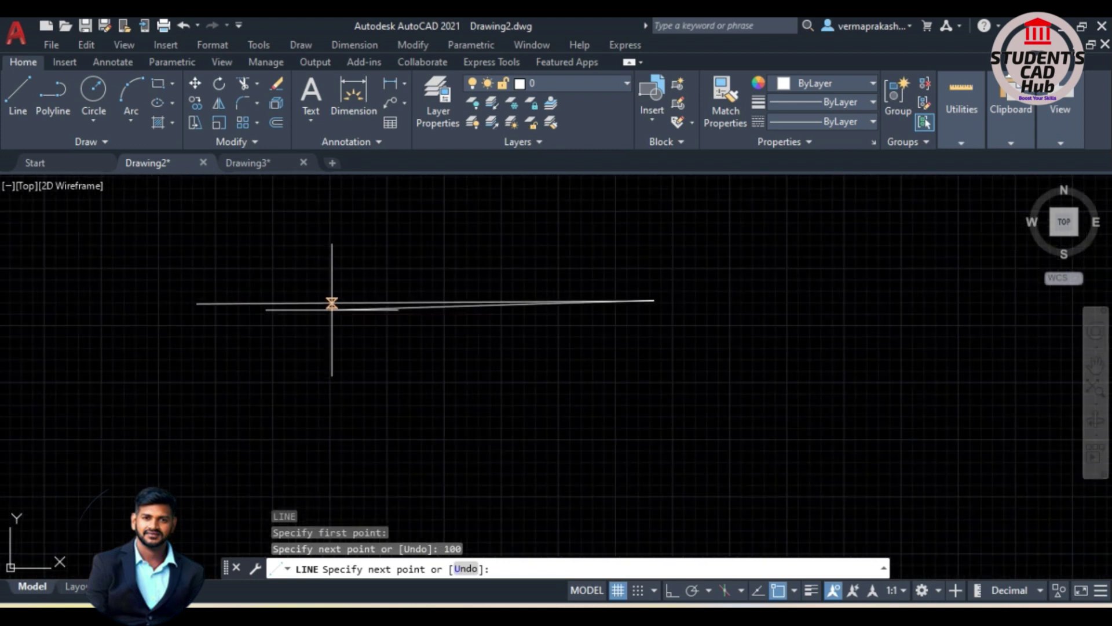
pyautogui.scroll(2, 332, 303)
pyautogui.scroll(-2, 336, 299)
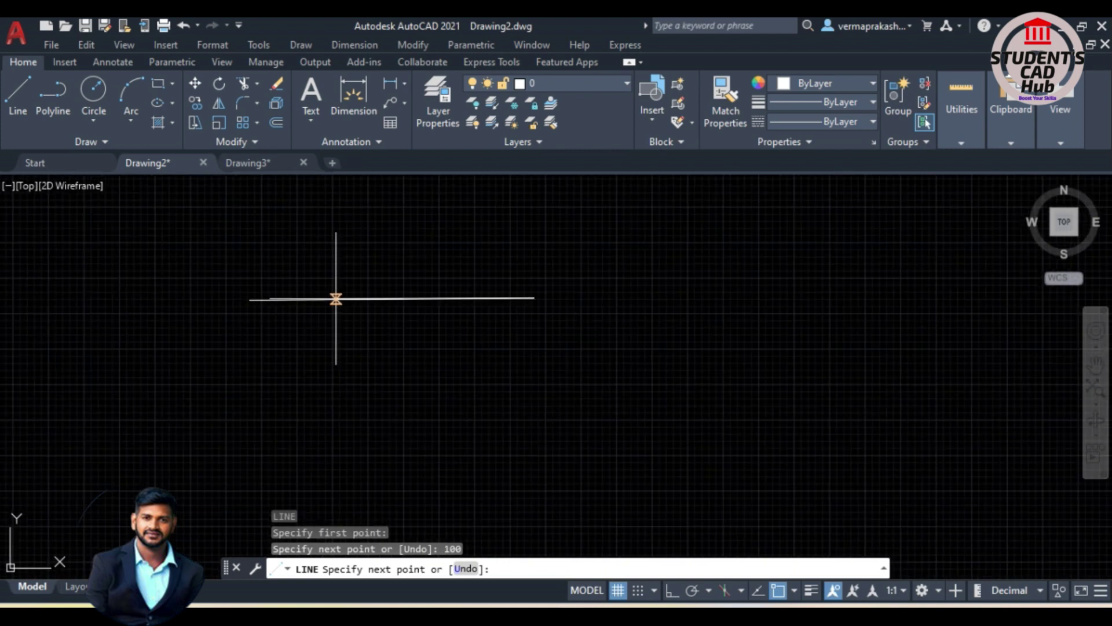
pyautogui.scroll(-2, 568, 312)
pyautogui.scroll(3, 585, 324)
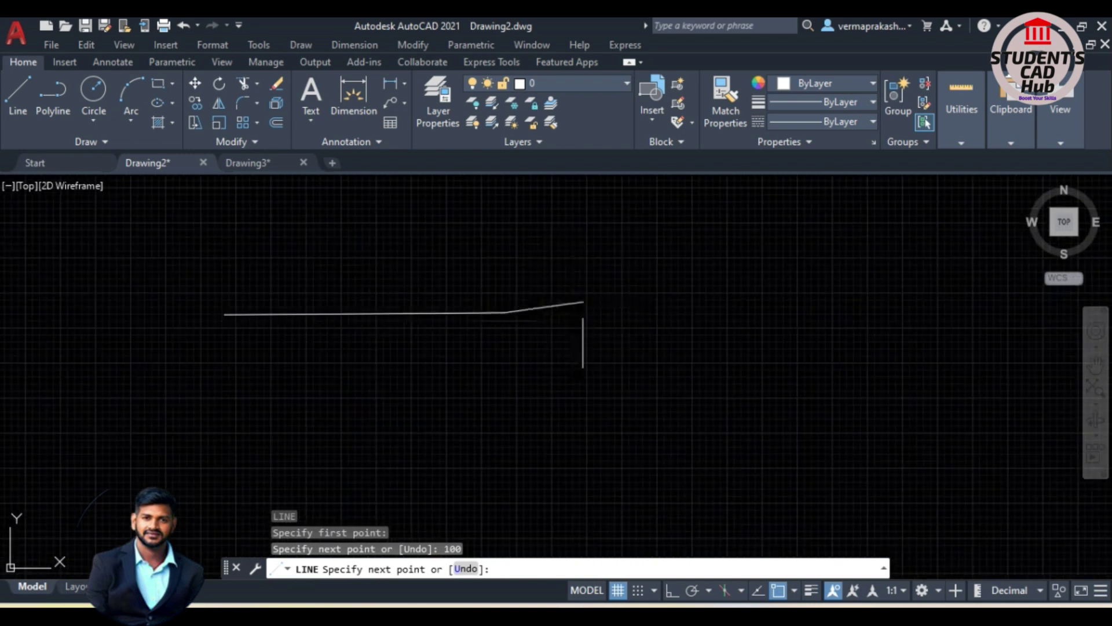
pyautogui.scroll(3, 278, 313)
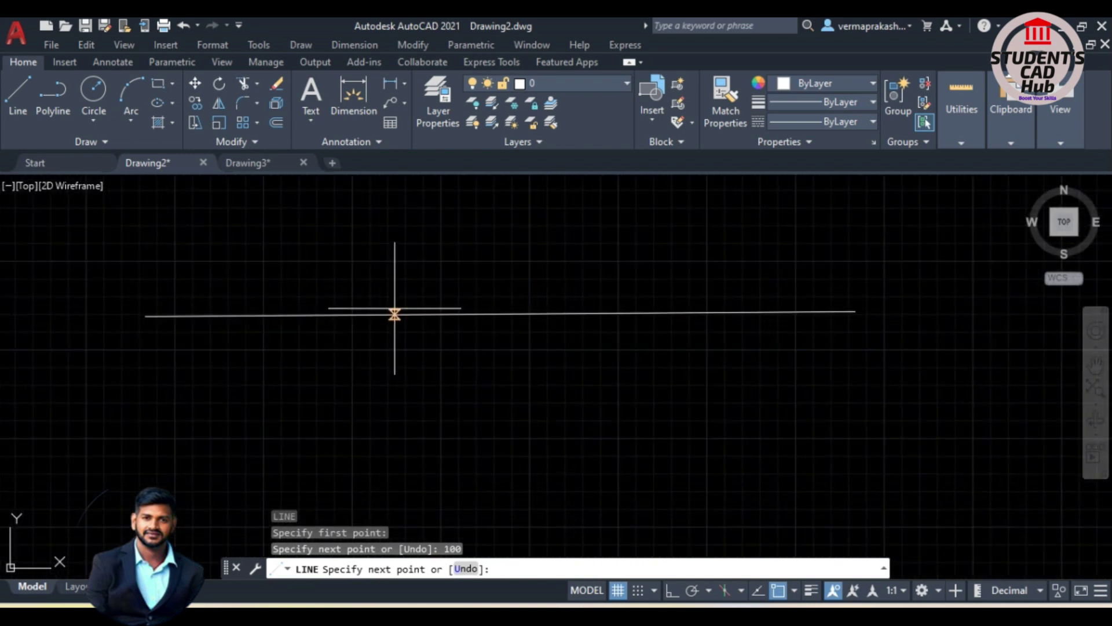
pyautogui.press('Escape')
pyautogui.press('Escape')
pyautogui.press('Escape')
# Examine the 100-unit line along its length at several magnifications against the grid.
pyautogui.scroll(4, 371, 315)
pyautogui.scroll(-5, 301, 315)
pyautogui.scroll(3, 243, 318)
pyautogui.scroll(-3, 273, 316)
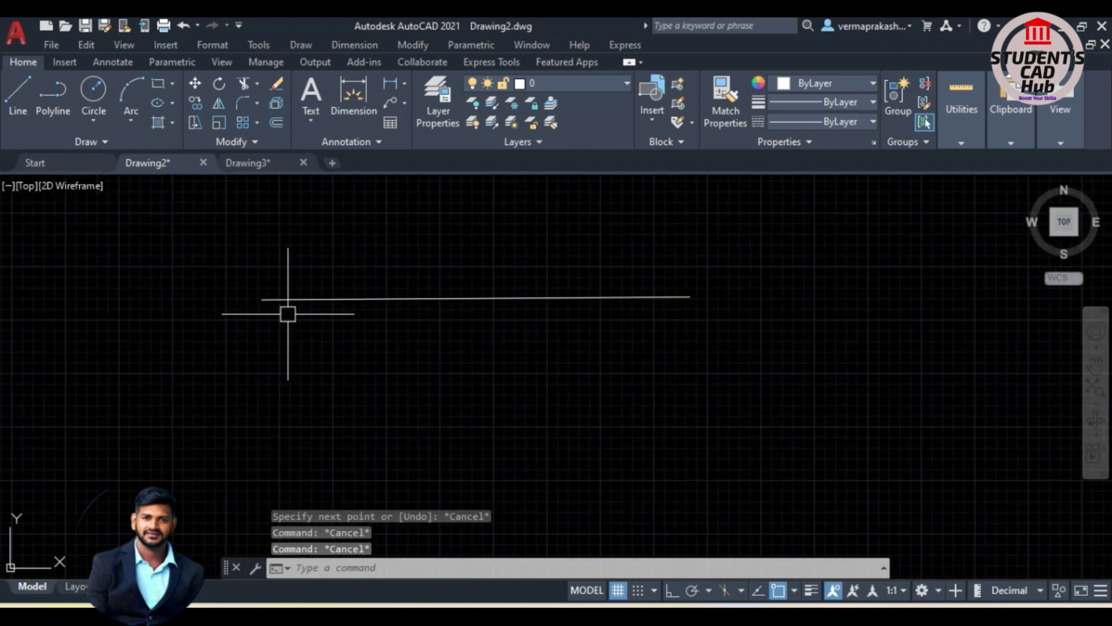
pyautogui.scroll(3, 568, 290)
pyautogui.scroll(2, 770, 241)
pyautogui.scroll(-1, 460, 278)
pyautogui.scroll(-1, 913, 312)
pyautogui.scroll(-2, 521, 301)
pyautogui.scroll(3, 174, 311)
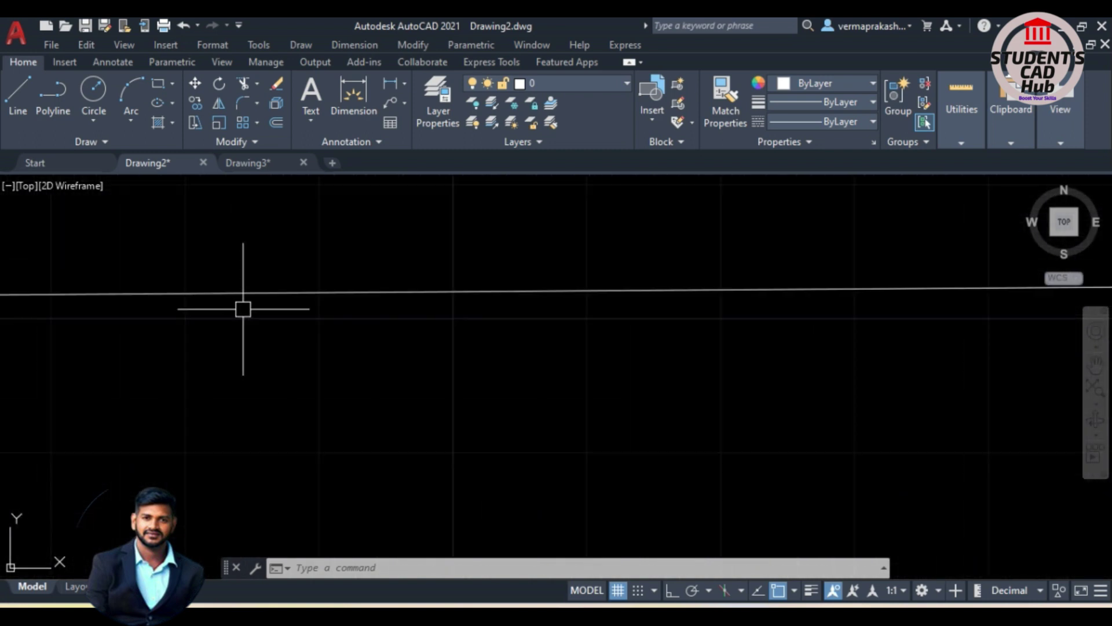
pyautogui.scroll(-4, 284, 307)
pyautogui.scroll(-2, 423, 305)
pyautogui.scroll(1, 1013, 276)
pyautogui.scroll(-4, 676, 295)
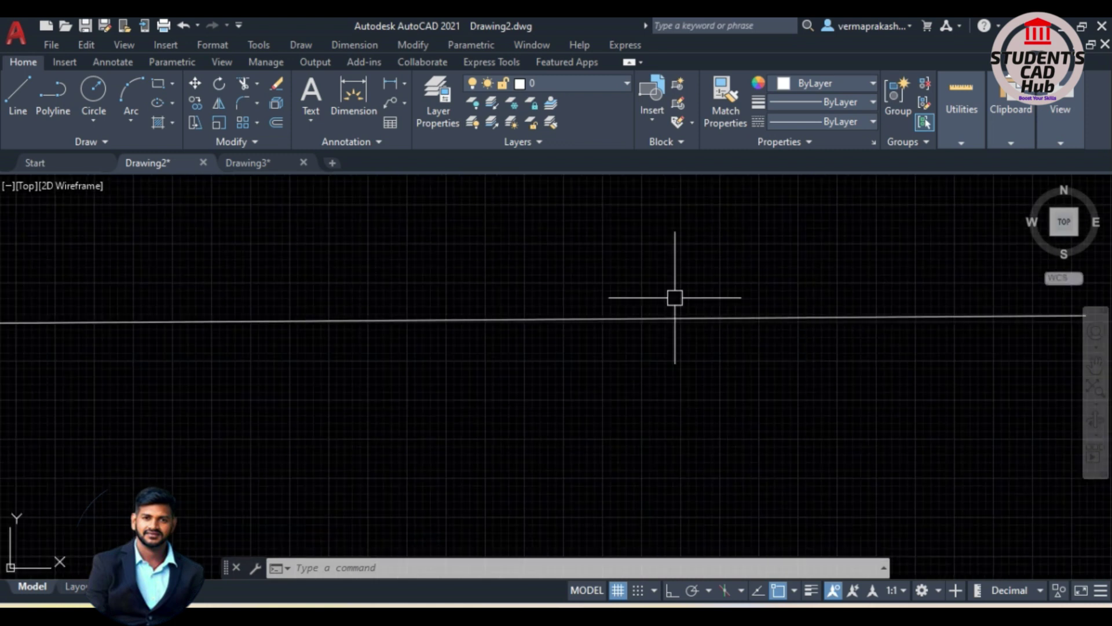
# Delete the nearly horizontal 100-unit line.
pyautogui.click(186, 219)
pyautogui.click(906, 359)
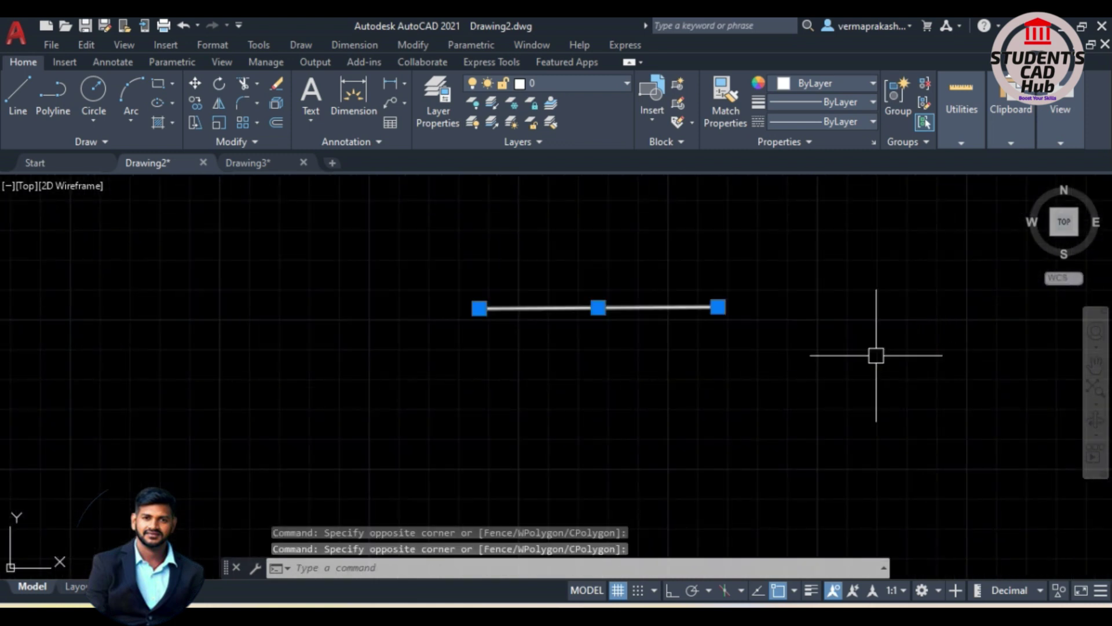
pyautogui.press('Delete')
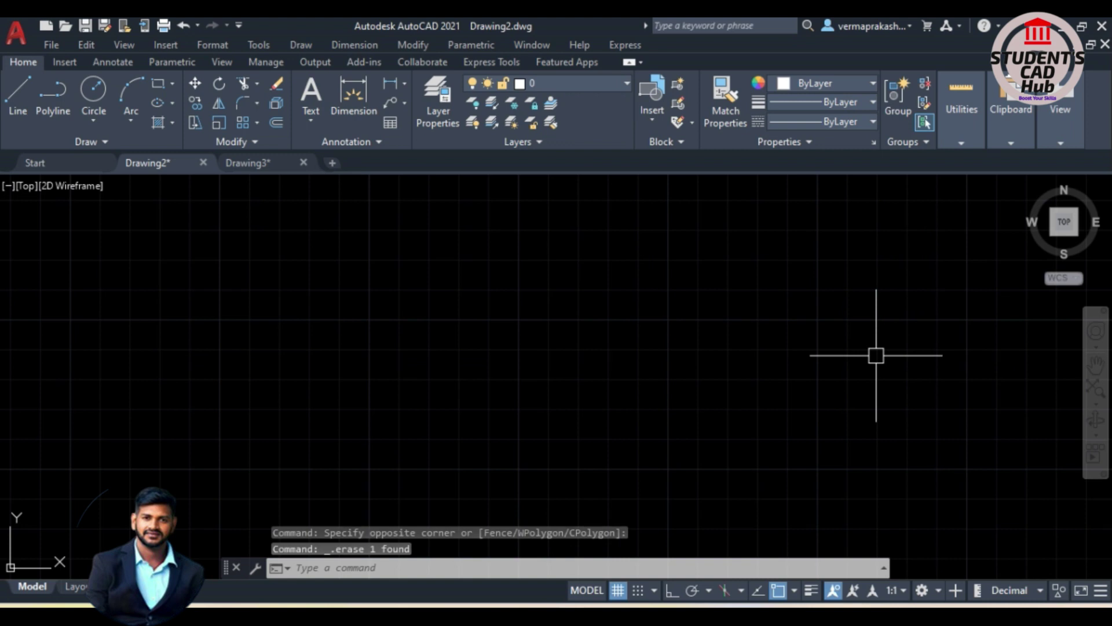
# Start the Line command and leave Ortho mode switched on while it waits for the first point.
pyautogui.write('l')
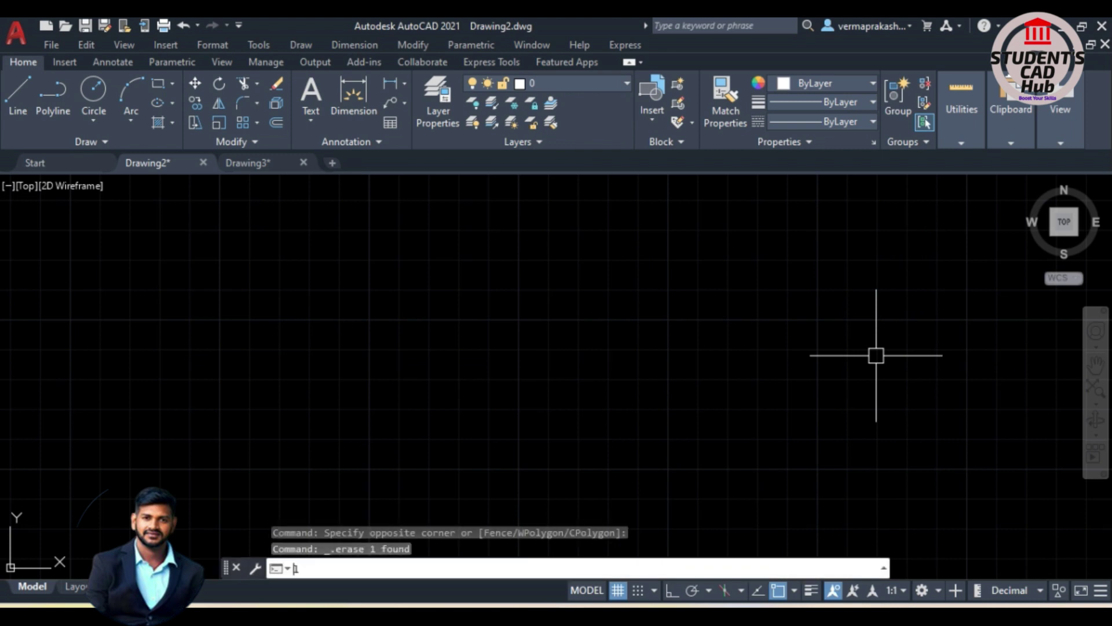
pyautogui.press('Return')
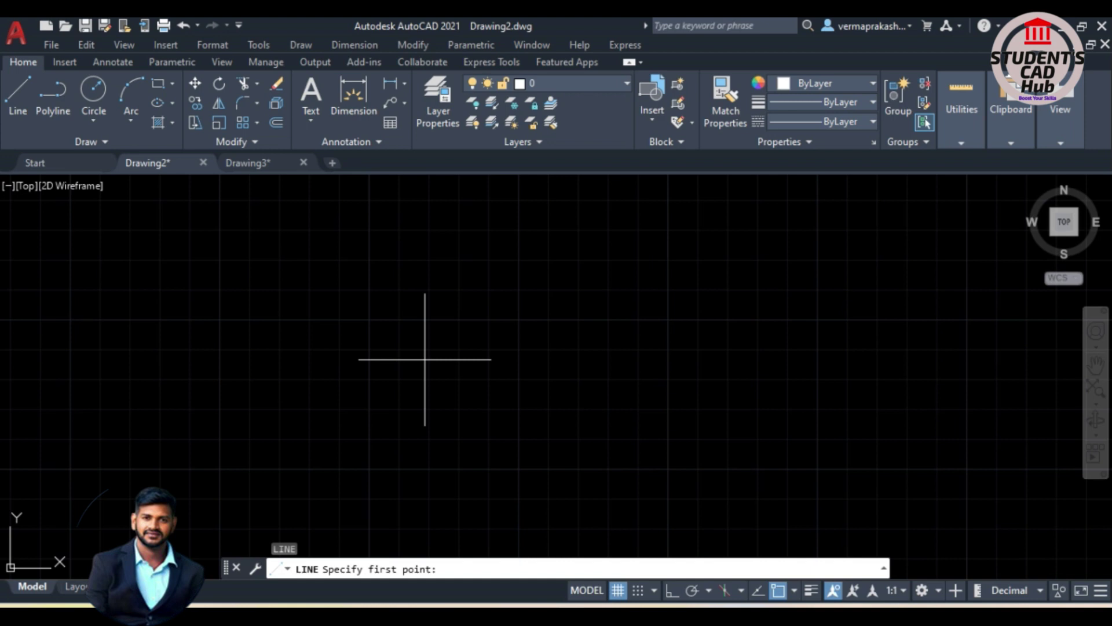
pyautogui.scroll(-1, 426, 357)
pyautogui.scroll(1, 484, 320)
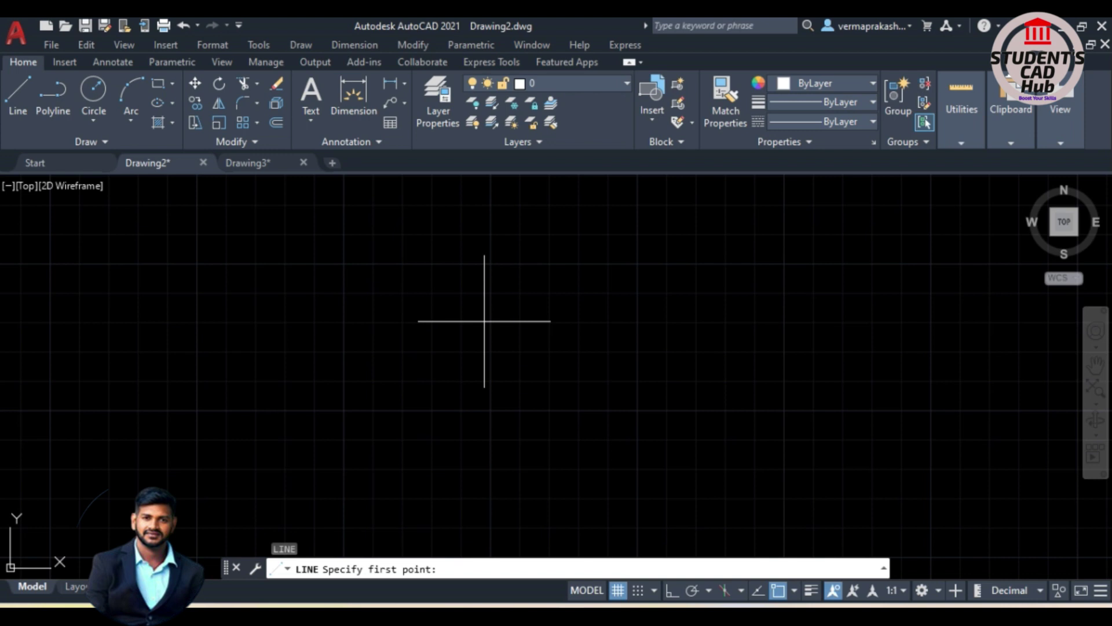
pyautogui.press('F8')
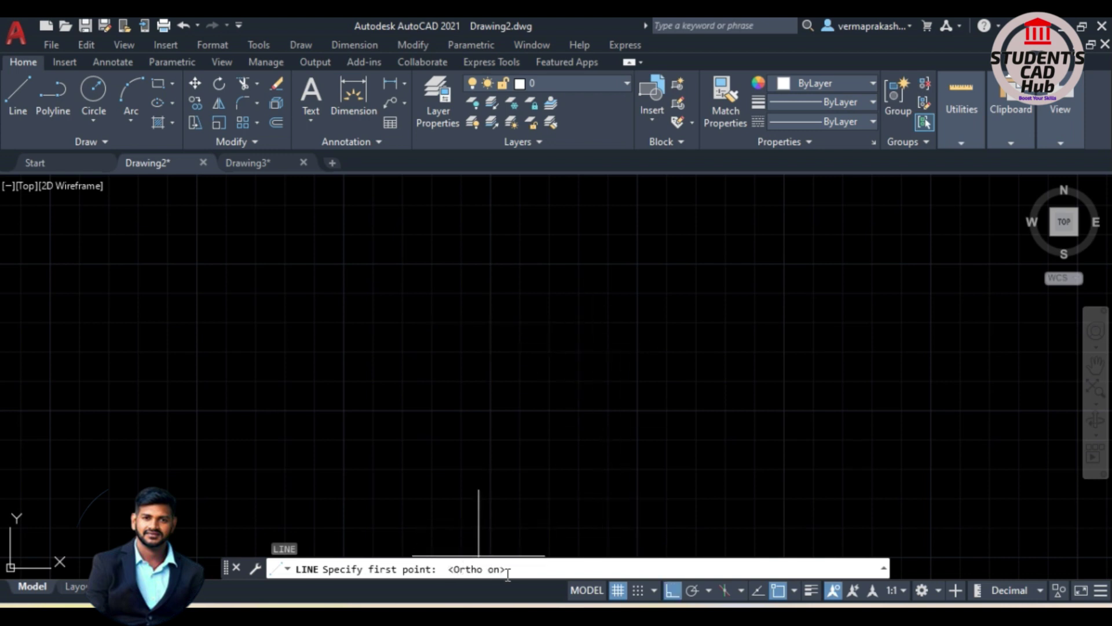
pyautogui.click(674, 595)
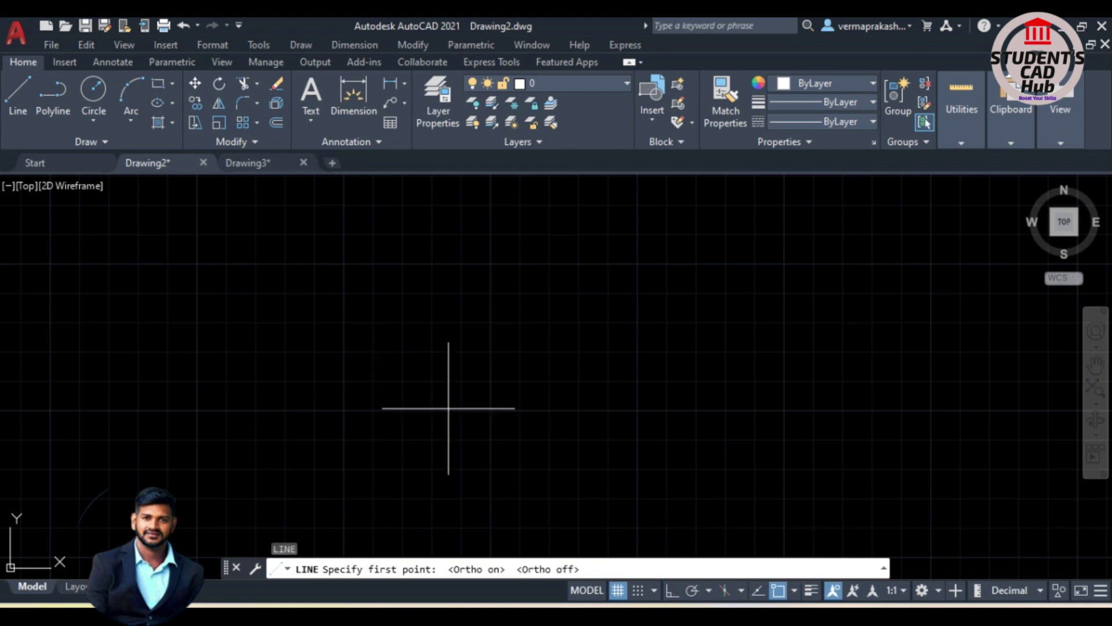
pyautogui.click(671, 597)
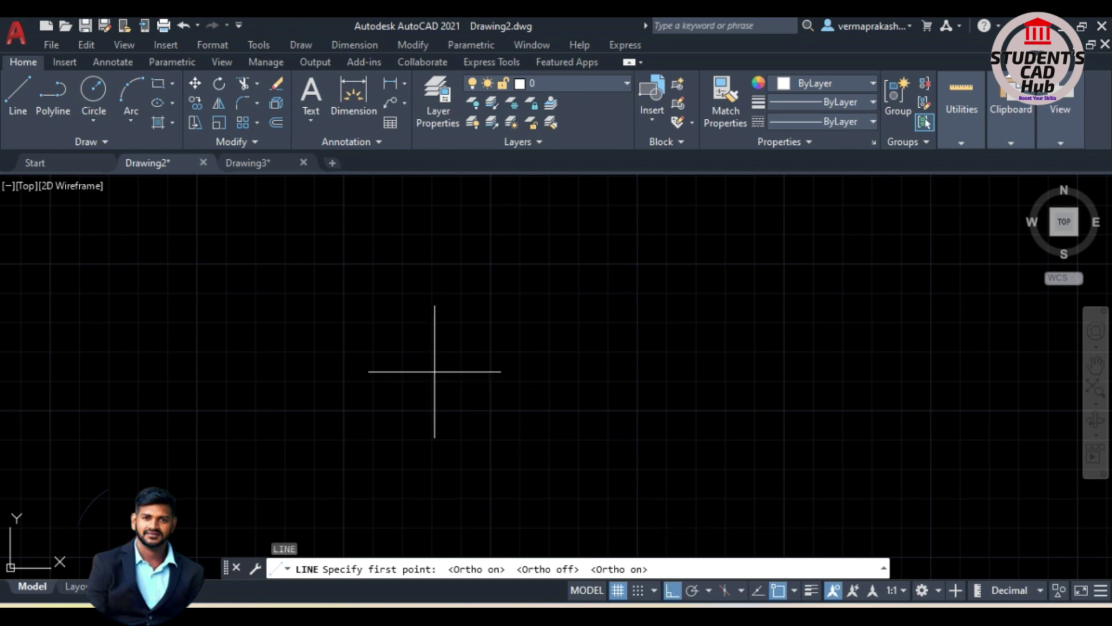
pyautogui.scroll(-1, 452, 363)
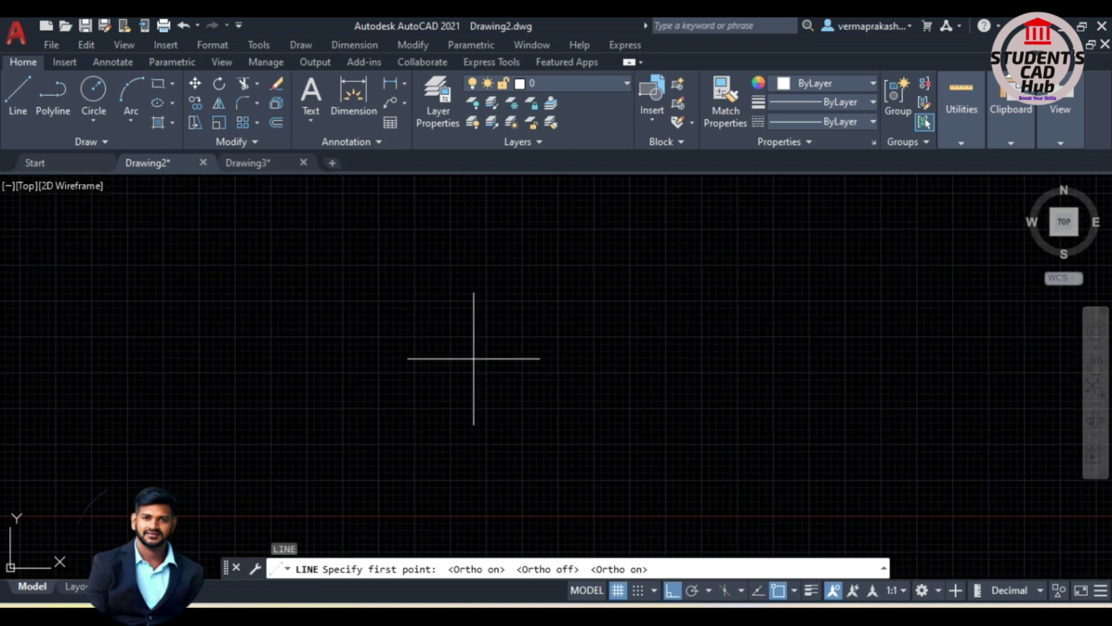
pyautogui.click(260, 330)
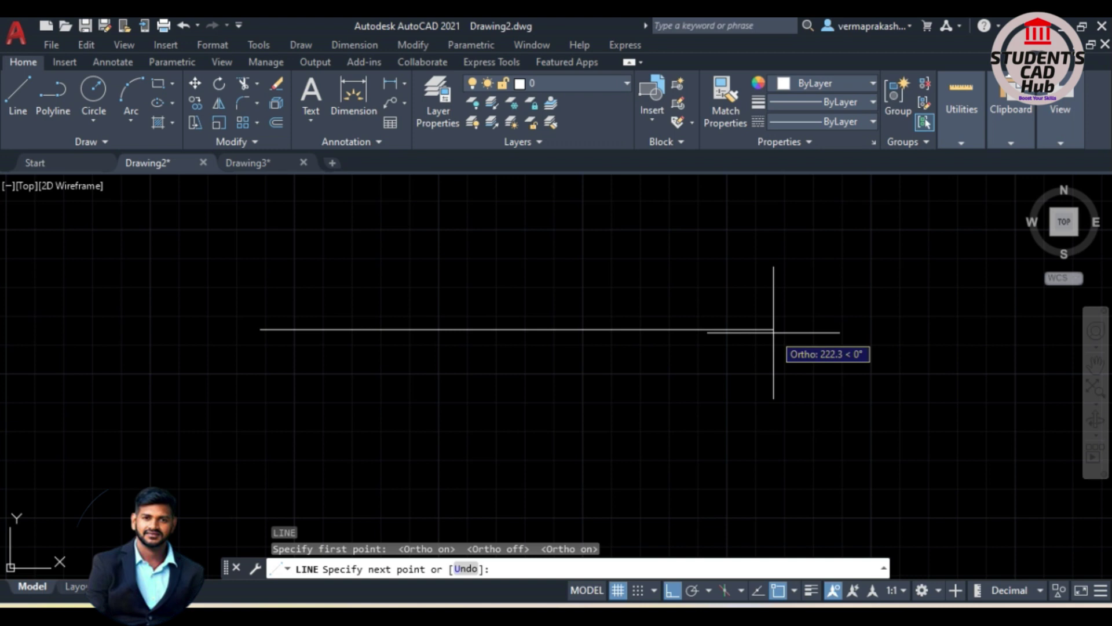
pyautogui.press('Escape')
pyautogui.press('Escape')
pyautogui.press('Escape')
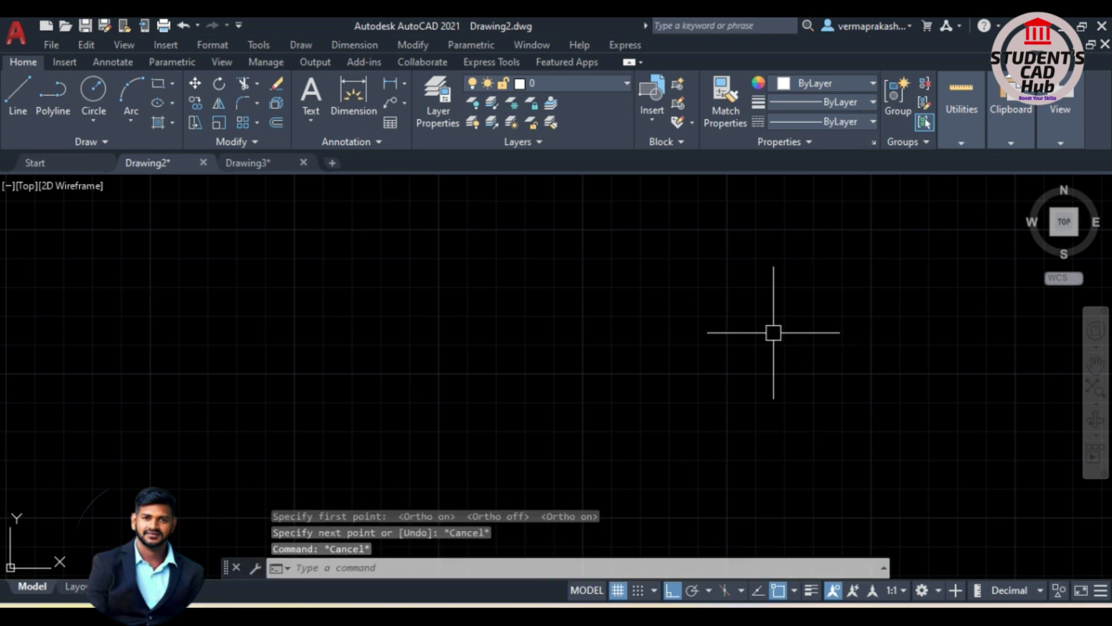
pyautogui.press('Escape')
# Draw a horizontal line segment 100 units long towards the positive X direction from a freely picked start point.
pyautogui.write('l')
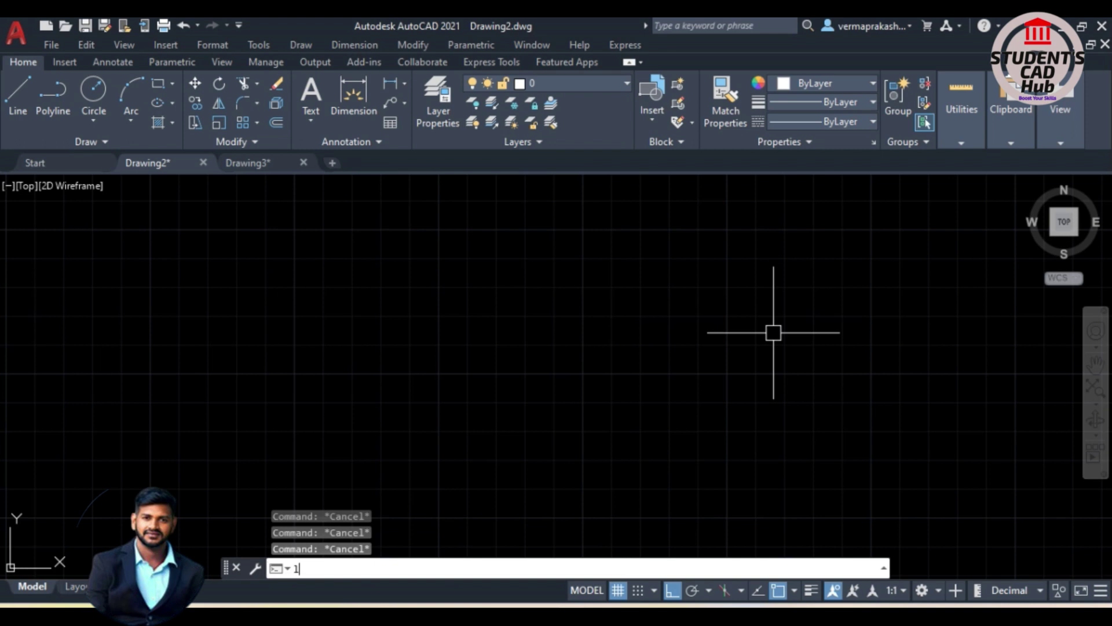
pyautogui.press('Return')
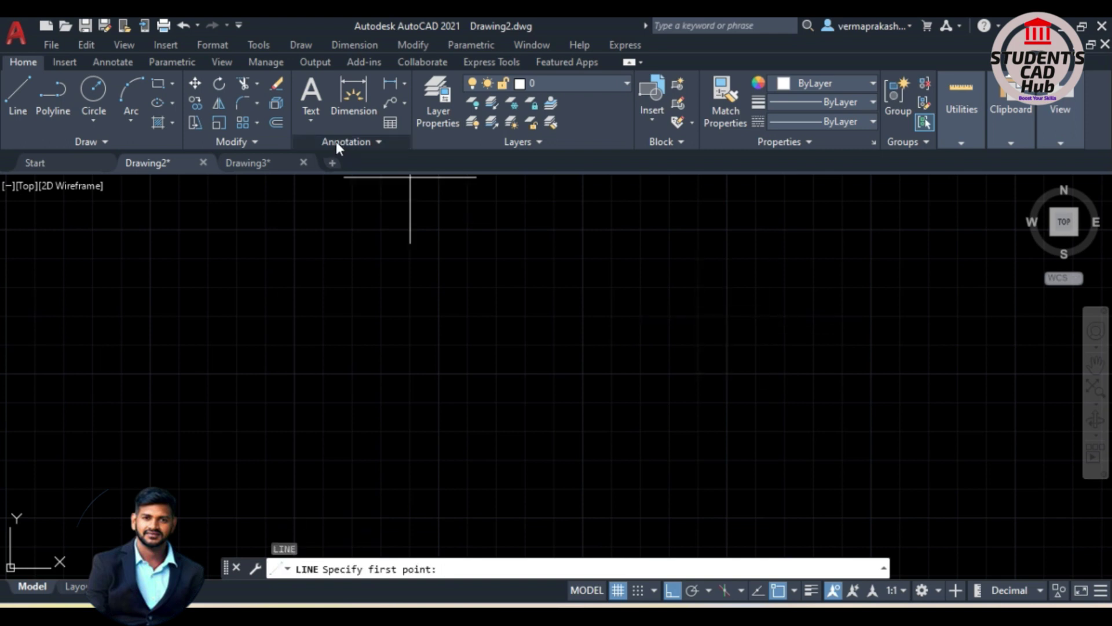
pyautogui.click(304, 335)
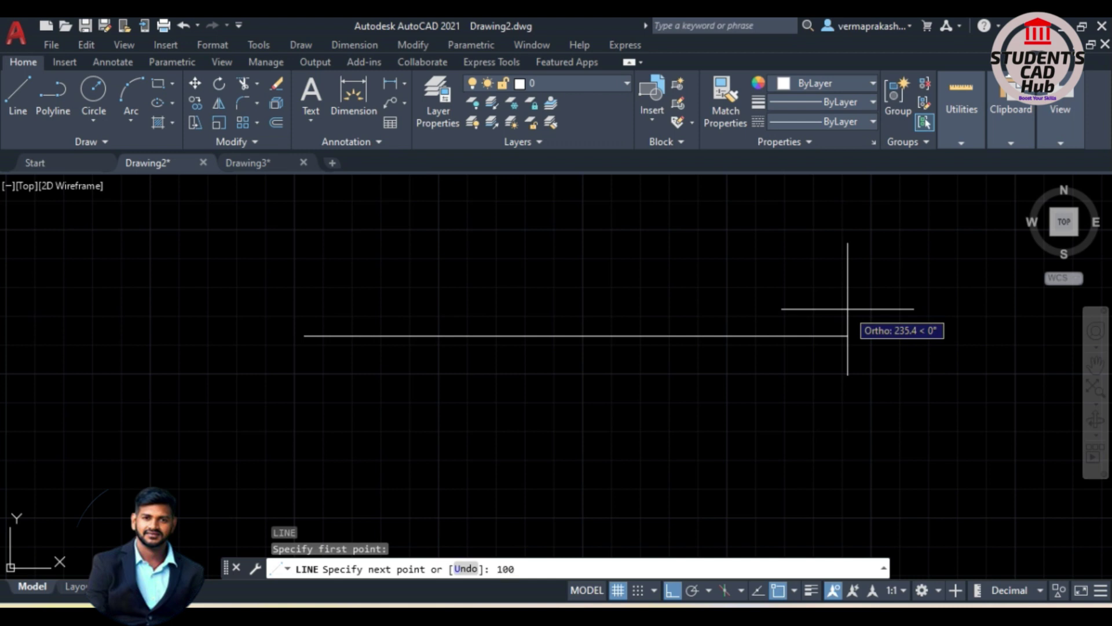
pyautogui.press('Return')
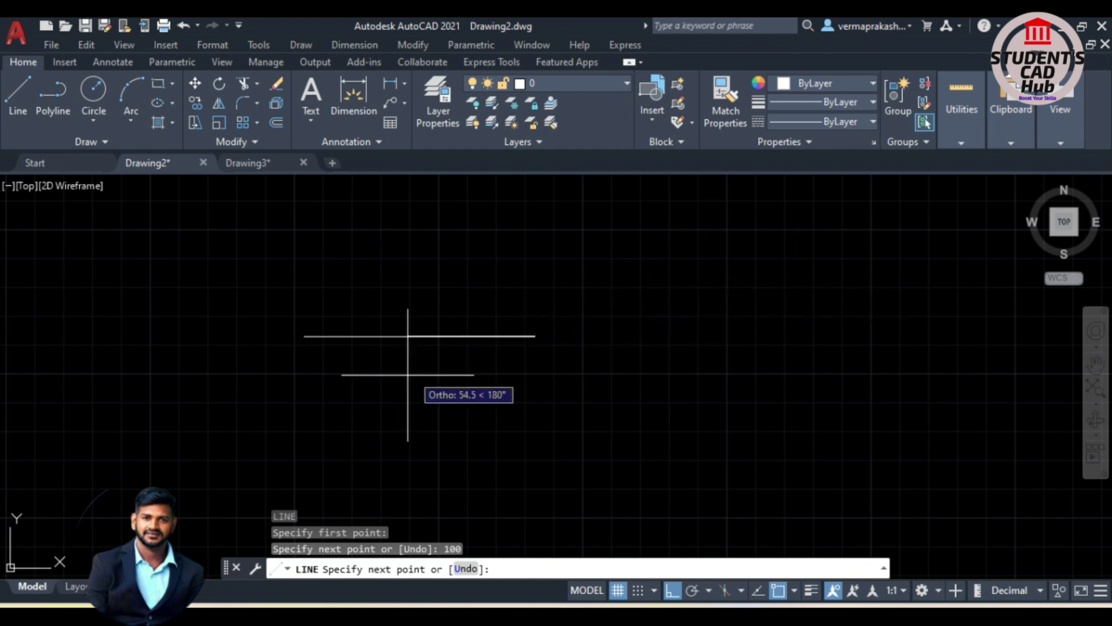
# Continue the line from the end of the horizontal segment with 200 units up and 20 units to the right.
pyautogui.scroll(-4, 535, 336)
pyautogui.scroll(3, 533, 338)
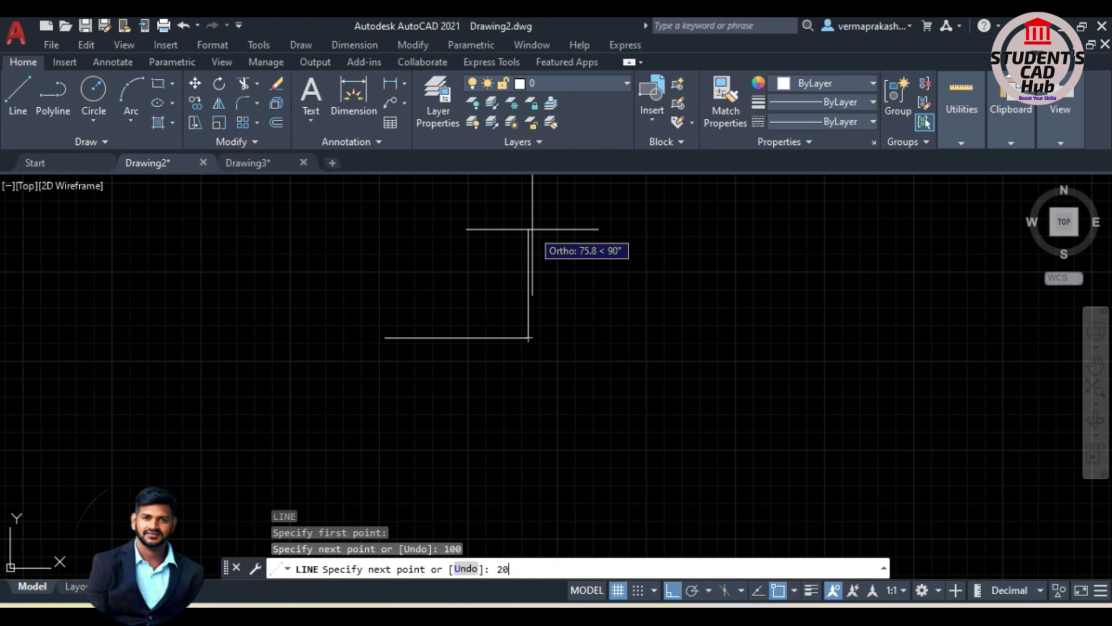
pyautogui.press('Return')
pyautogui.scroll(-5, 321, 411)
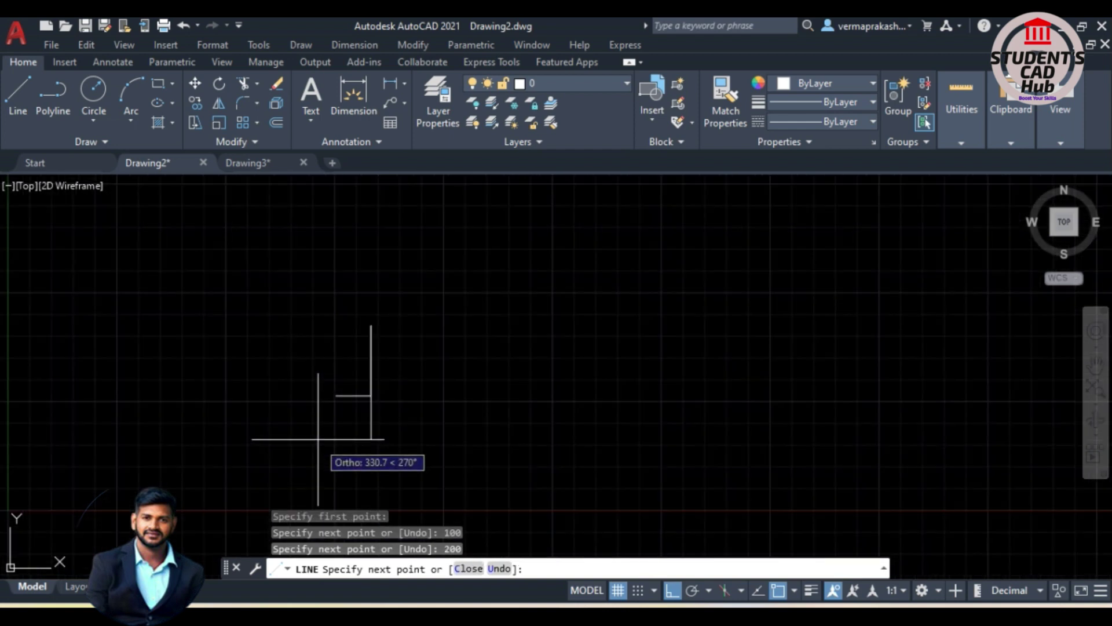
pyautogui.scroll(5, 370, 331)
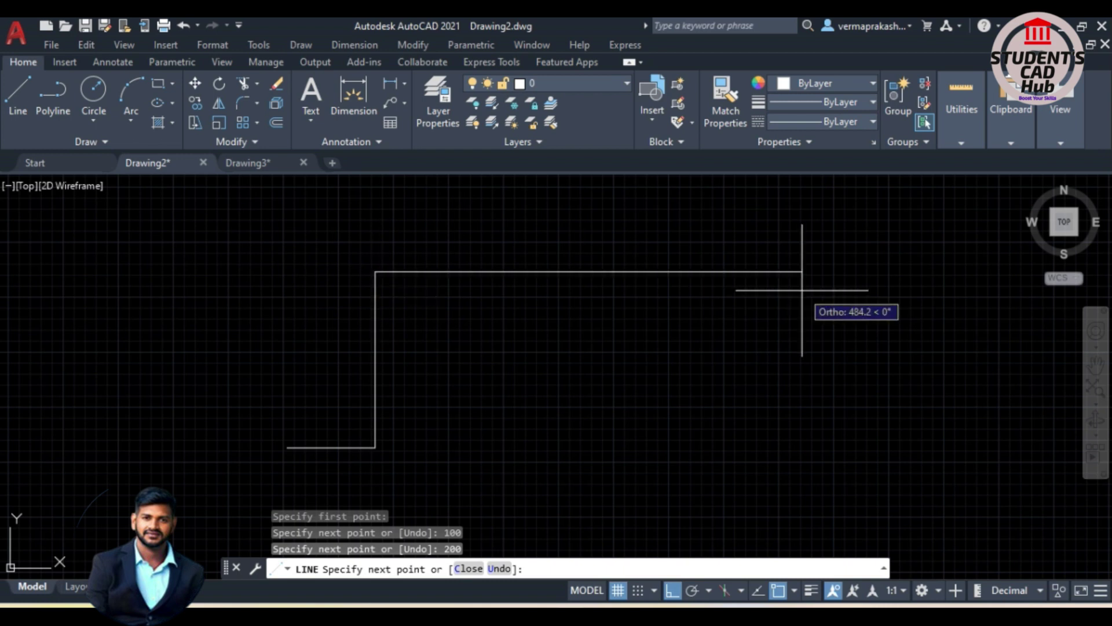
pyautogui.press('Return')
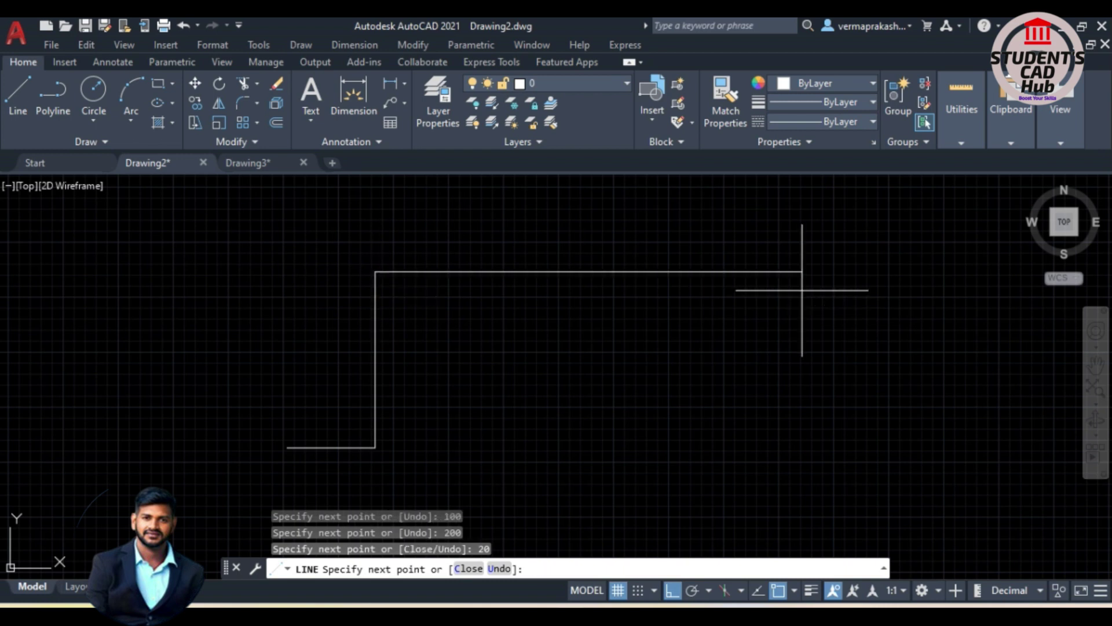
# Continue straight down from the short upper edge with consecutive segments of 100, 20 and 50 units.
pyautogui.scroll(-5, 579, 310)
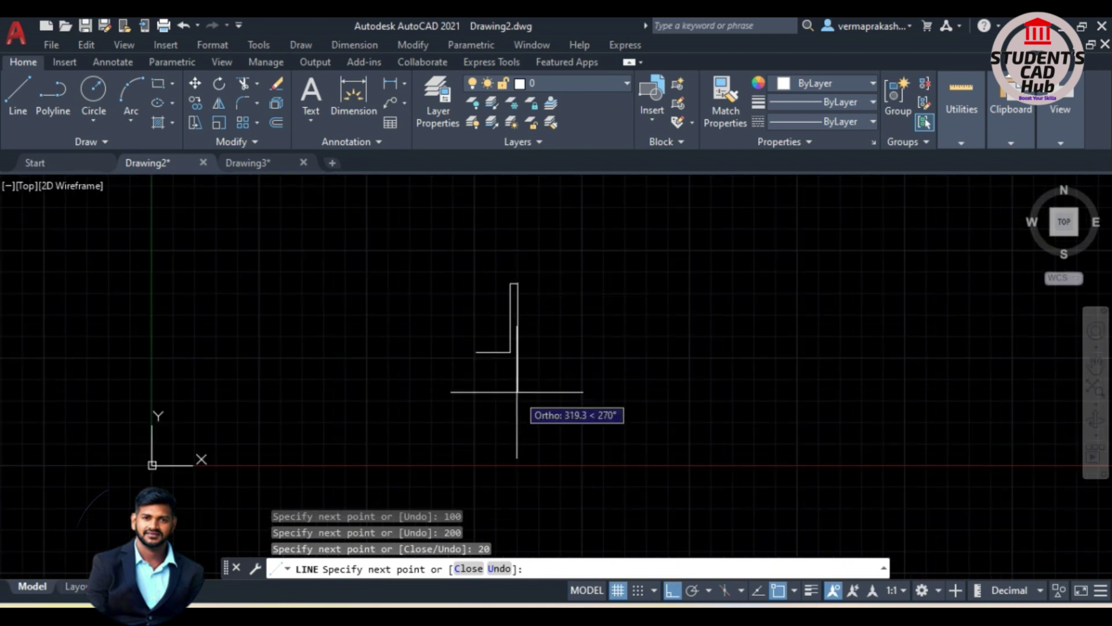
pyautogui.scroll(5, 523, 362)
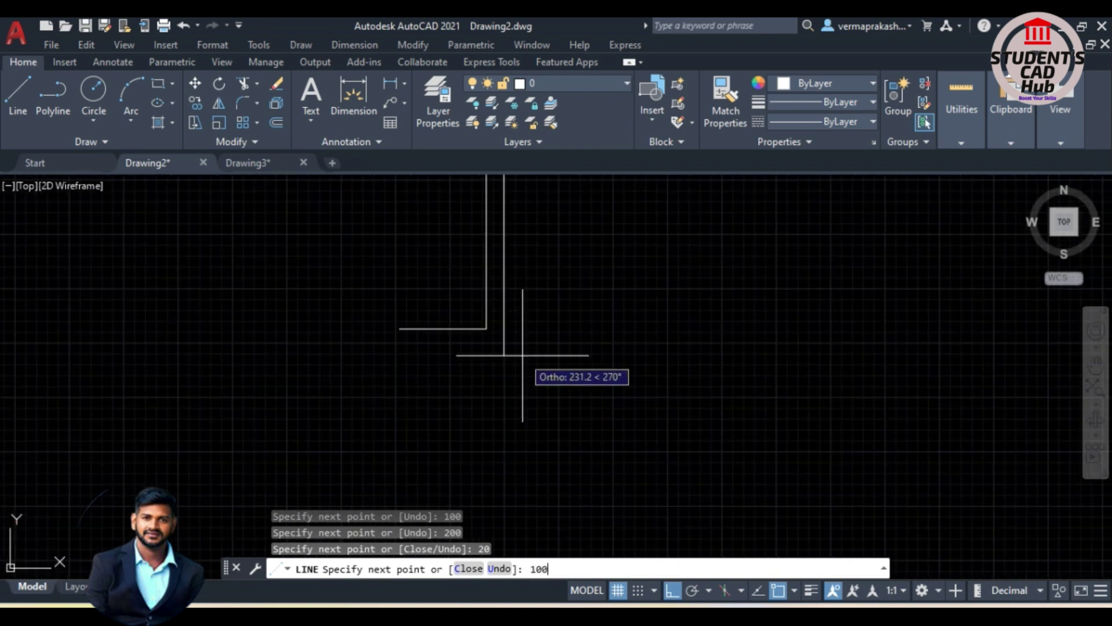
pyautogui.press('Return')
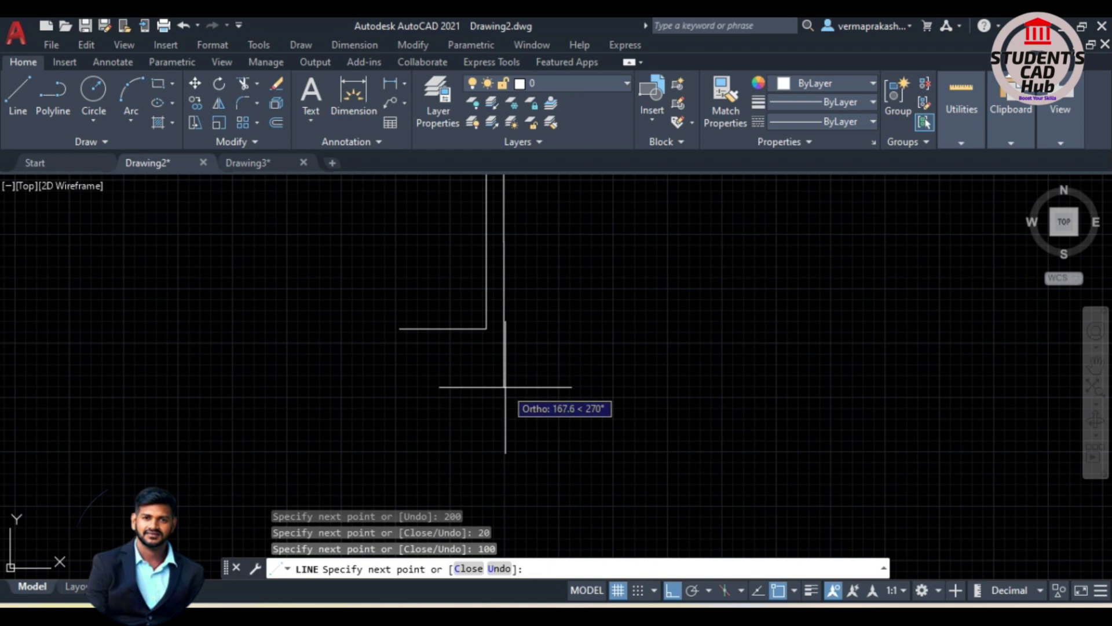
pyautogui.write('20')
pyautogui.press('Return')
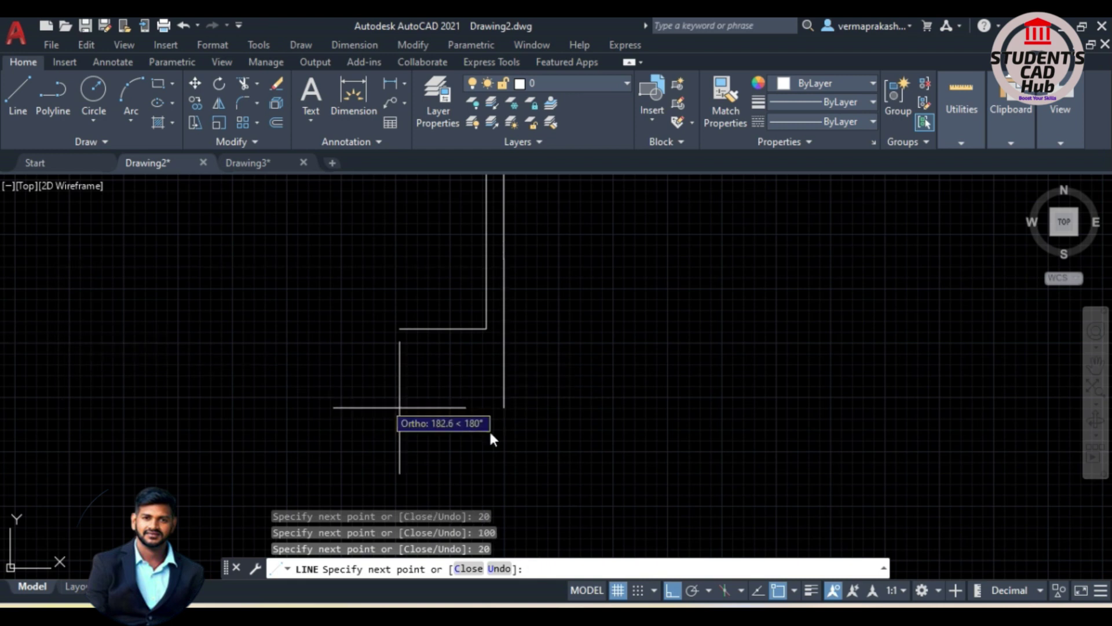
pyautogui.write('50')
pyautogui.press('Return')
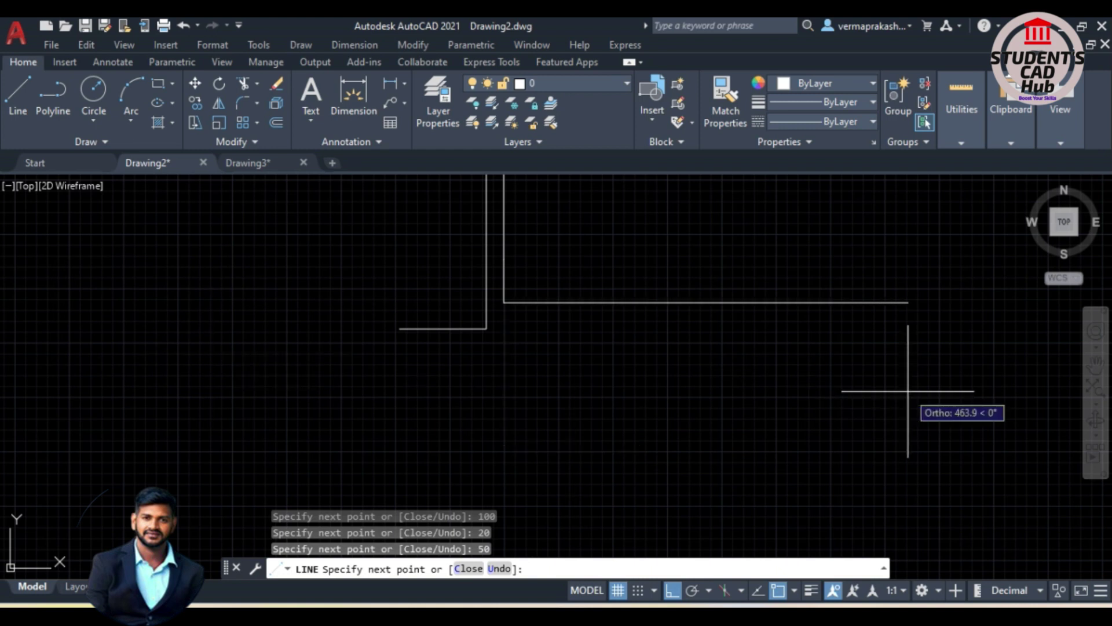
# Add a step of 10 units right, 20 units down and 20 units right, and end the Line command.
pyautogui.write('10')
pyautogui.press('Return')
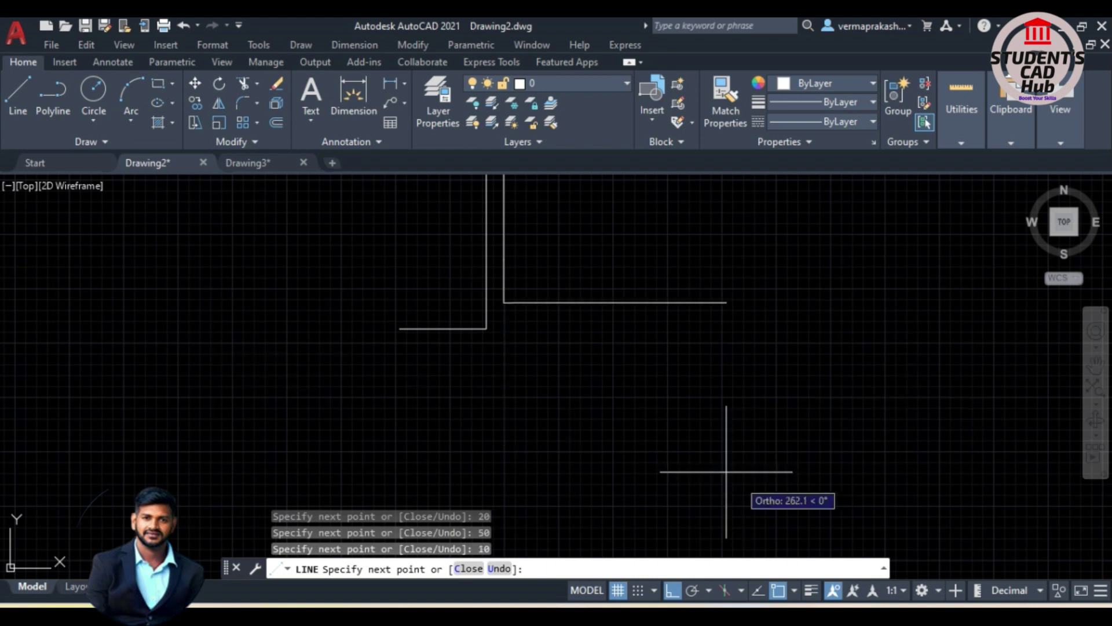
pyautogui.press('Return')
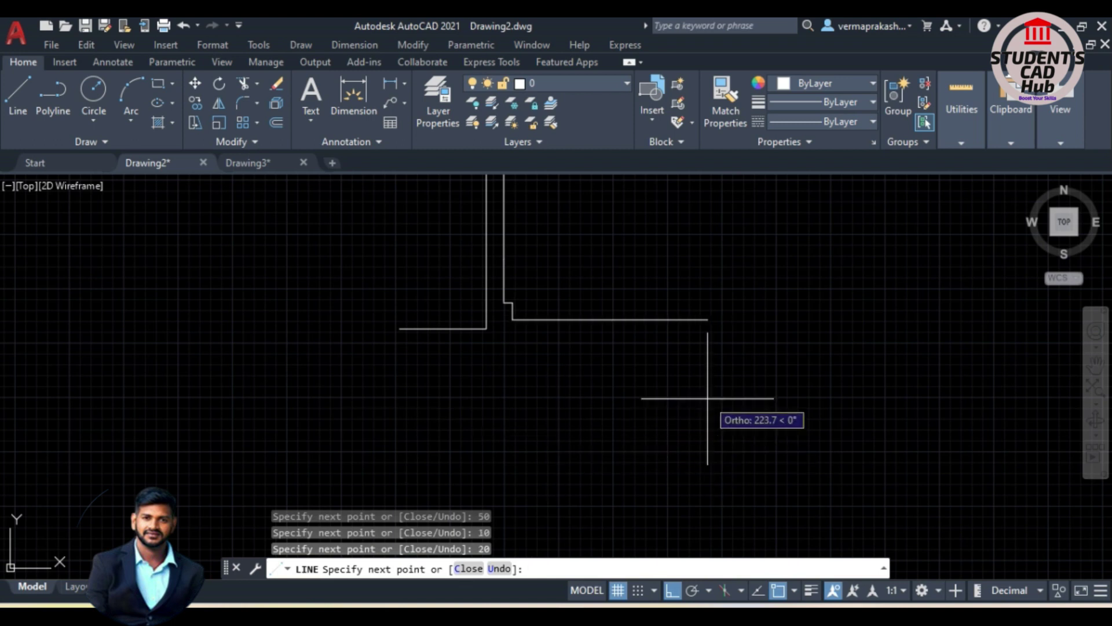
pyautogui.write('20')
pyautogui.press('Return')
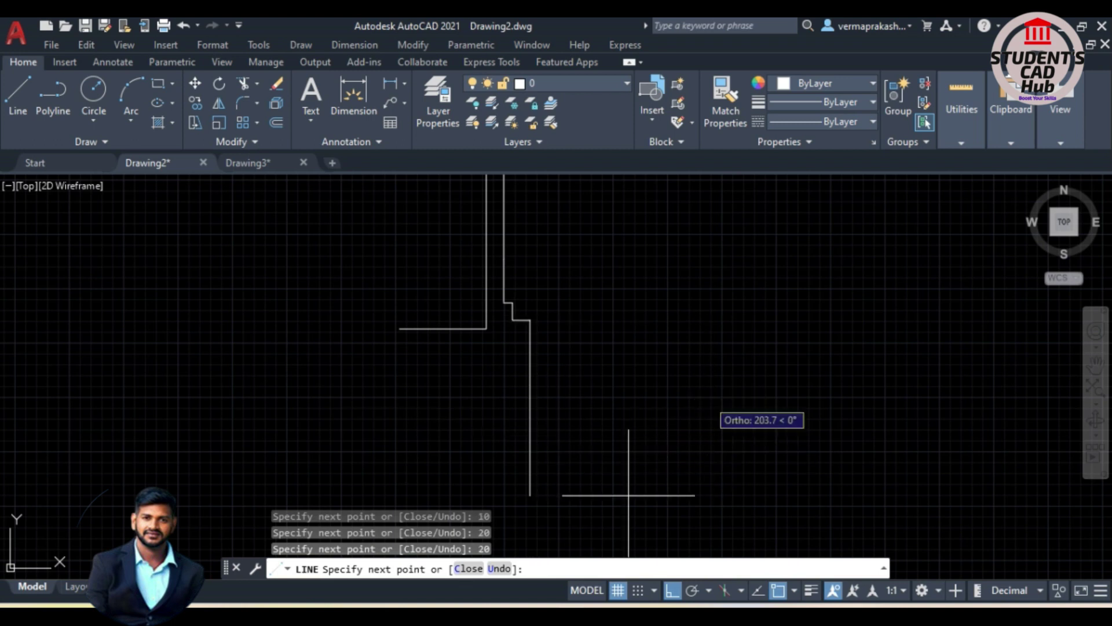
pyautogui.press('Return')
pyautogui.scroll(-4, 556, 434)
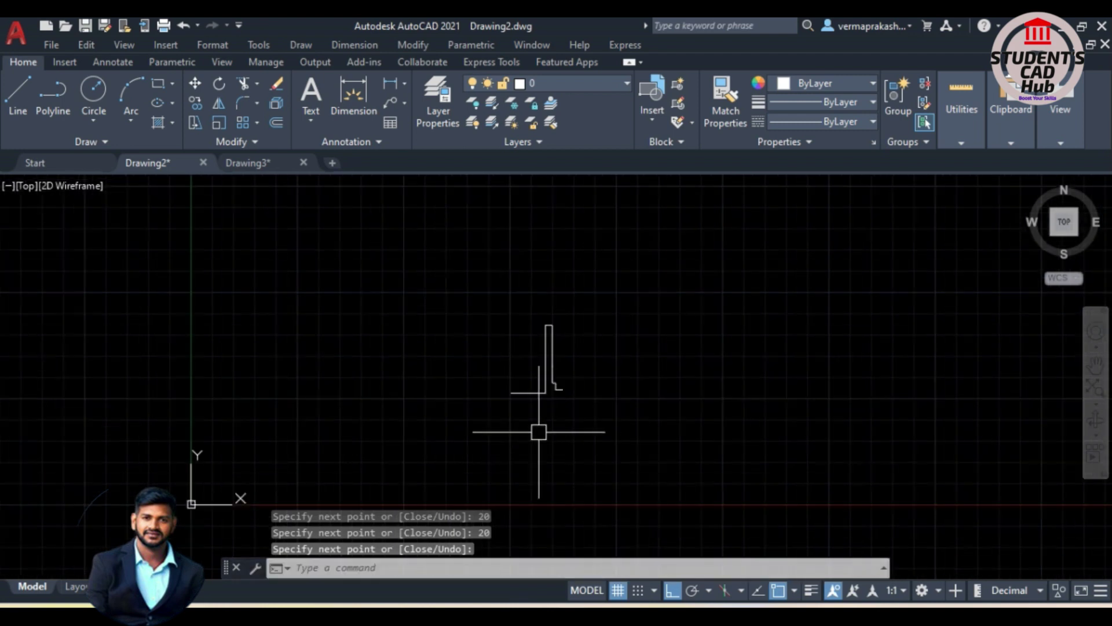
# Delete the horizontal 100-unit segment at the lower start of the stepped profile.
pyautogui.scroll(2, 637, 429)
pyautogui.scroll(-4, 223, 402)
pyautogui.click(228, 318)
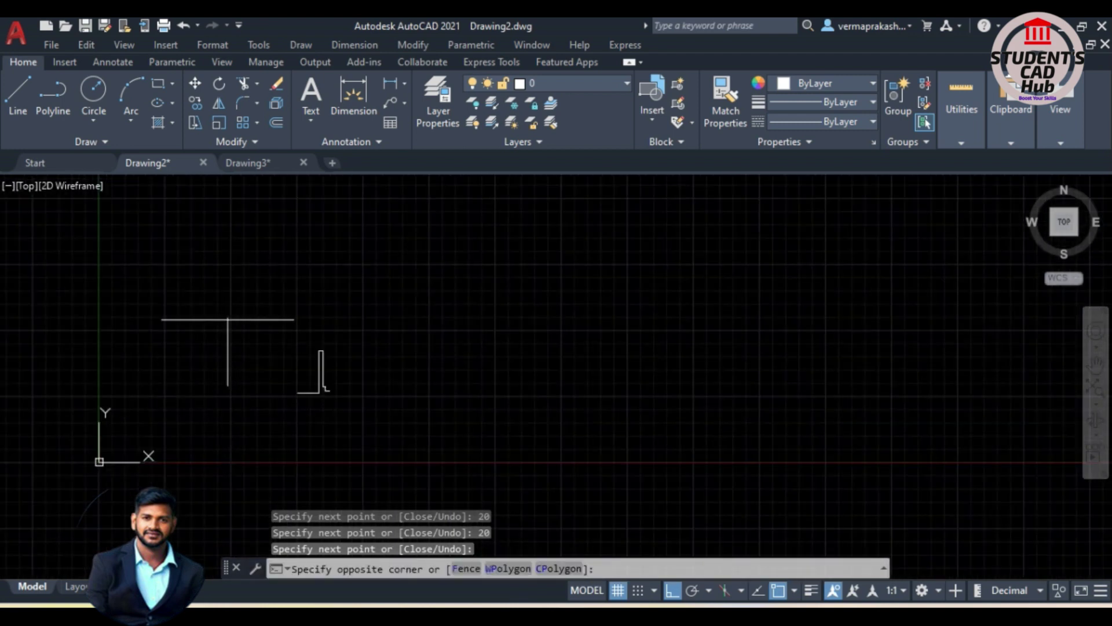
pyautogui.scroll(2, 240, 385)
pyautogui.scroll(2, 310, 406)
pyautogui.scroll(3, 377, 295)
pyautogui.scroll(-3, 442, 310)
pyautogui.scroll(3, 410, 375)
pyautogui.click(454, 387)
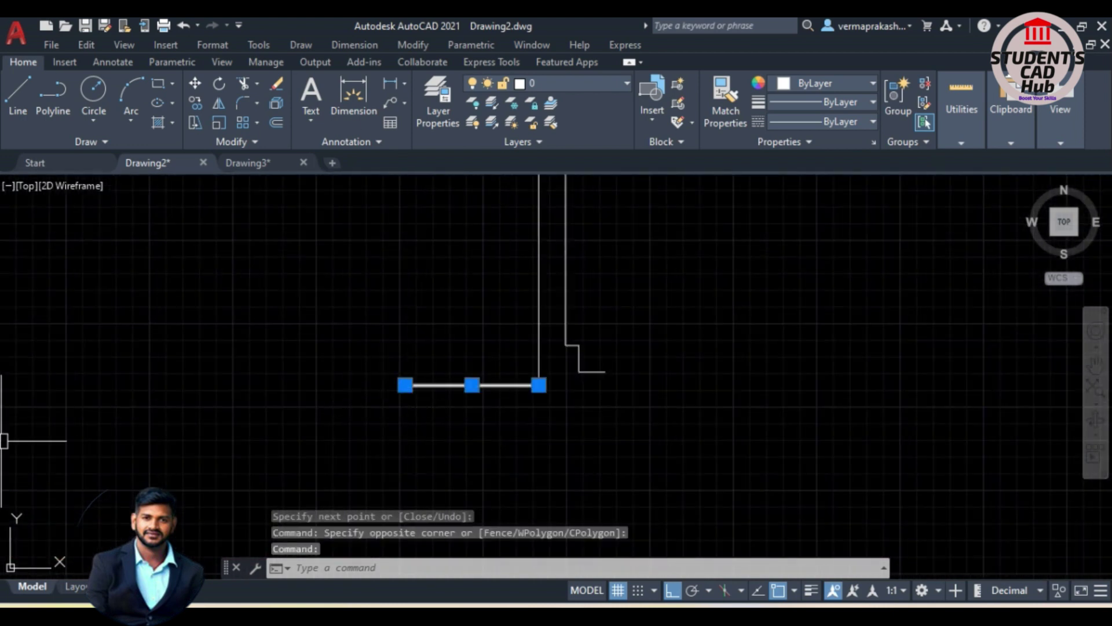
pyautogui.press('Delete')
pyautogui.scroll(-2, 209, 463)
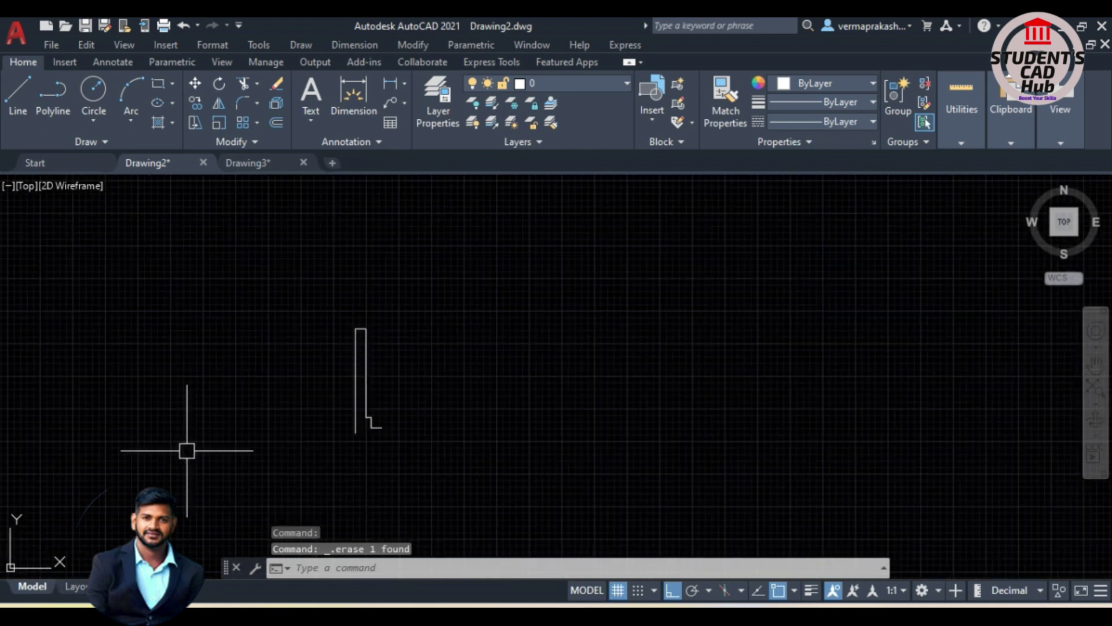
pyautogui.scroll(2, 290, 414)
pyautogui.scroll(-2, 376, 405)
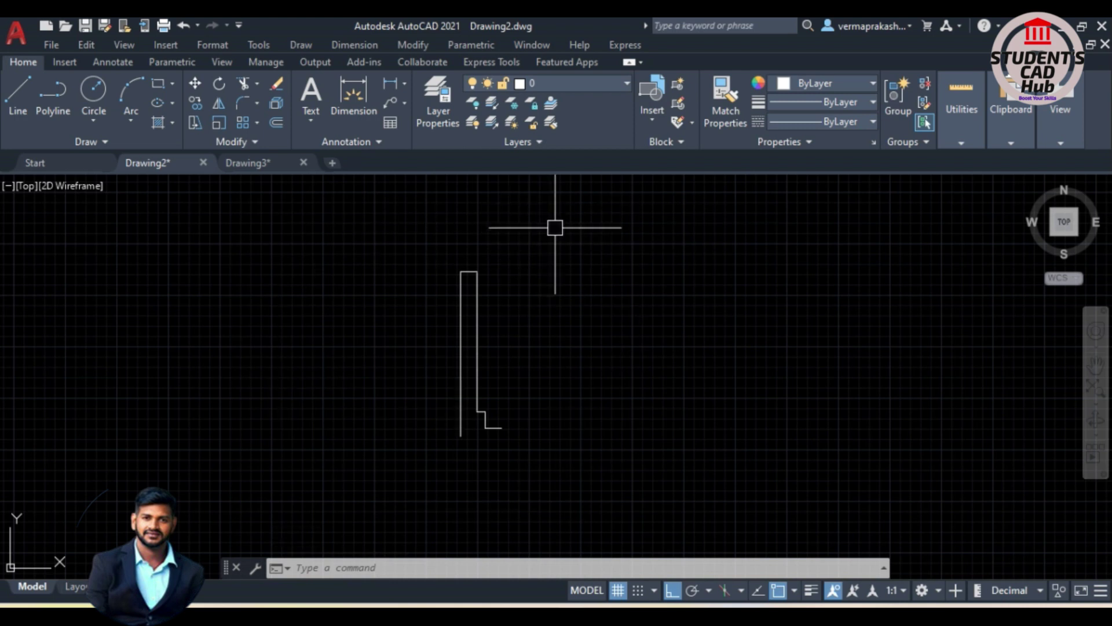
# Select the remaining profile lines with a crossing window and clear the selection.
pyautogui.click(602, 220)
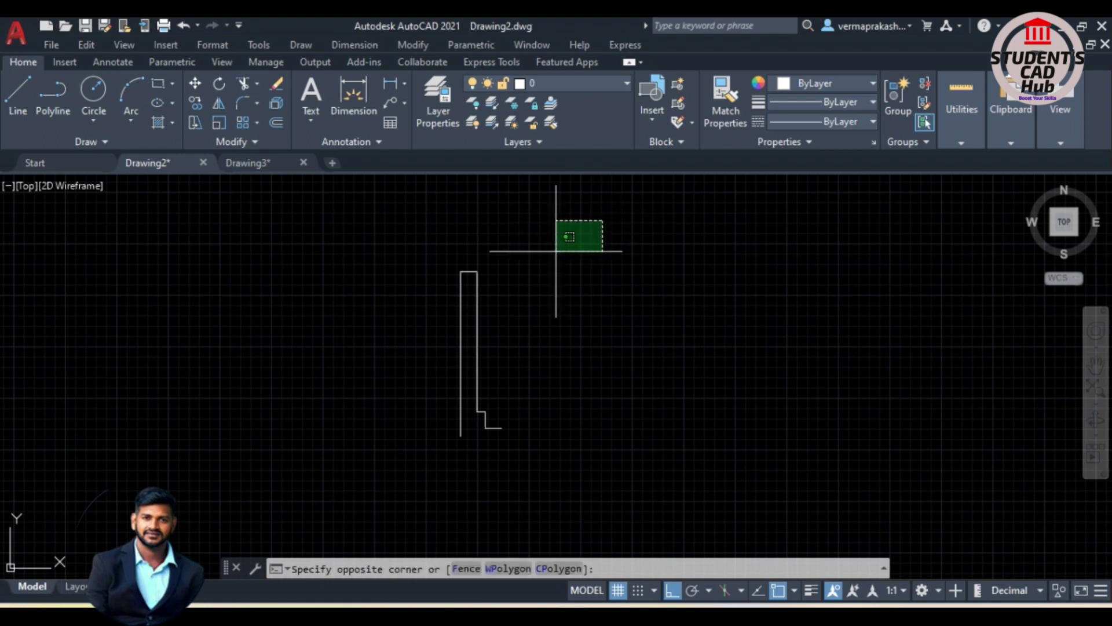
pyautogui.click(392, 494)
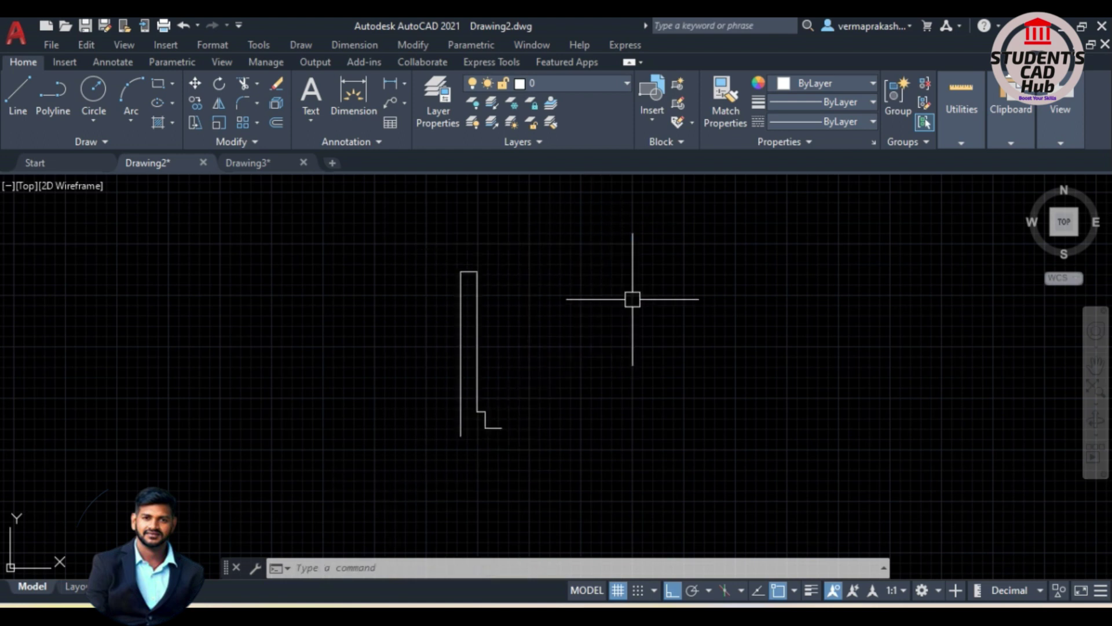
pyautogui.press('Escape')
pyautogui.press('Escape')
pyautogui.press('Escape')
# Select all the remaining stepped profile lines with a crossing window and delete them.
pyautogui.click(525, 231)
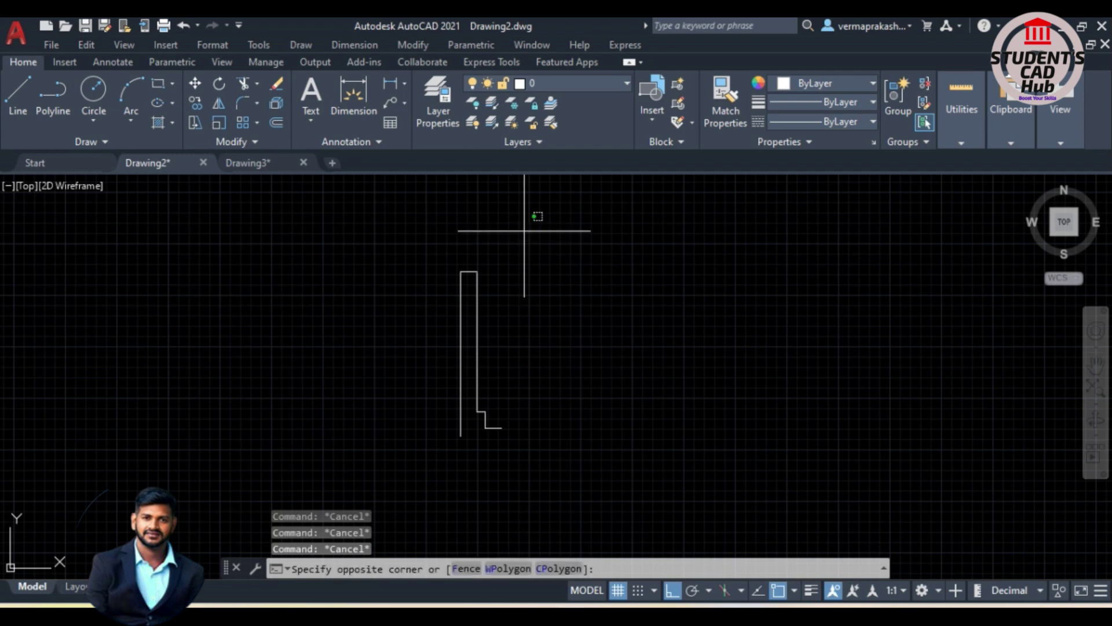
pyautogui.click(412, 512)
pyautogui.press('Delete')
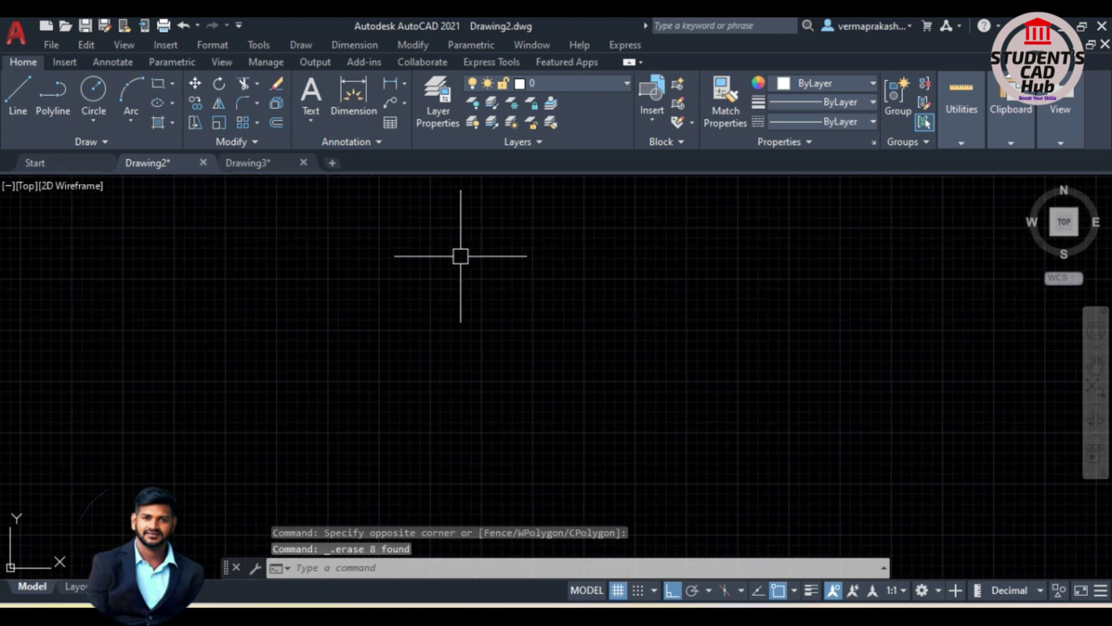
# Start a line in the upper middle of the empty drawing area and draw a 100-unit vertical segment straight down.
pyautogui.write('l')
pyautogui.press('Return')
pyautogui.press('Escape')
pyautogui.press('Escape')
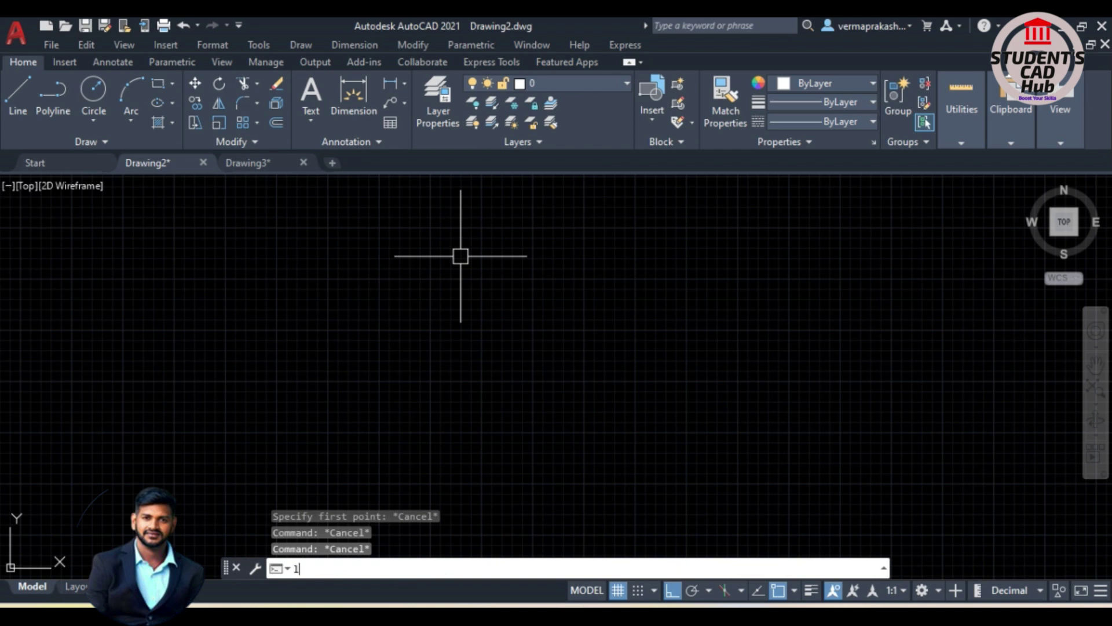
pyautogui.press('Return')
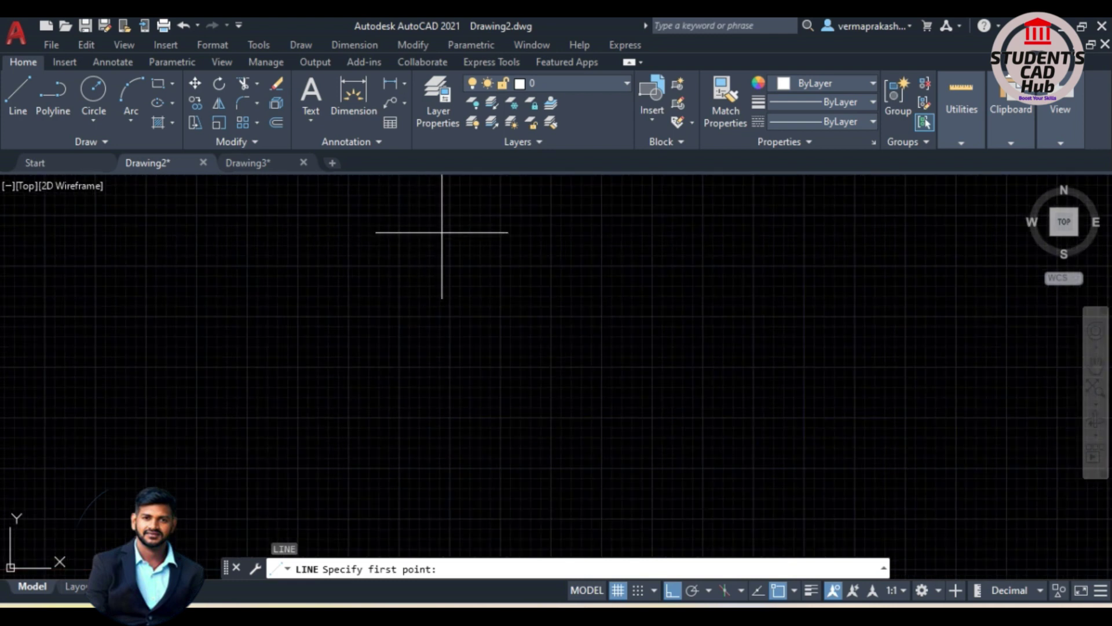
pyautogui.click(442, 213)
pyautogui.scroll(-3, 436, 443)
pyautogui.scroll(3, 436, 443)
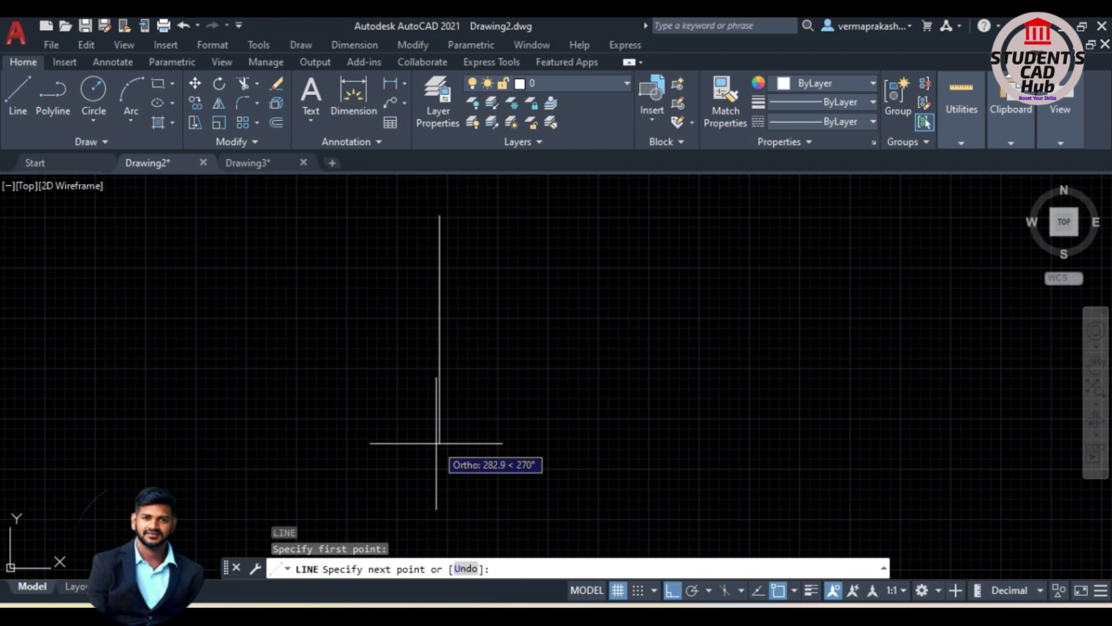
pyautogui.write('100')
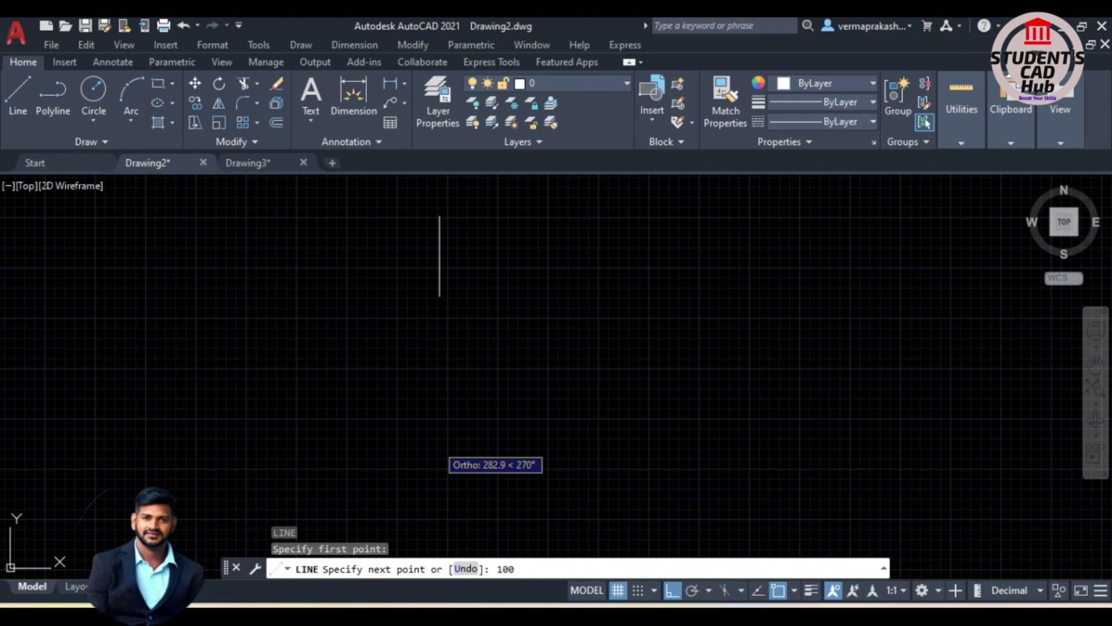
pyautogui.press('Return')
pyautogui.scroll(-3, 437, 443)
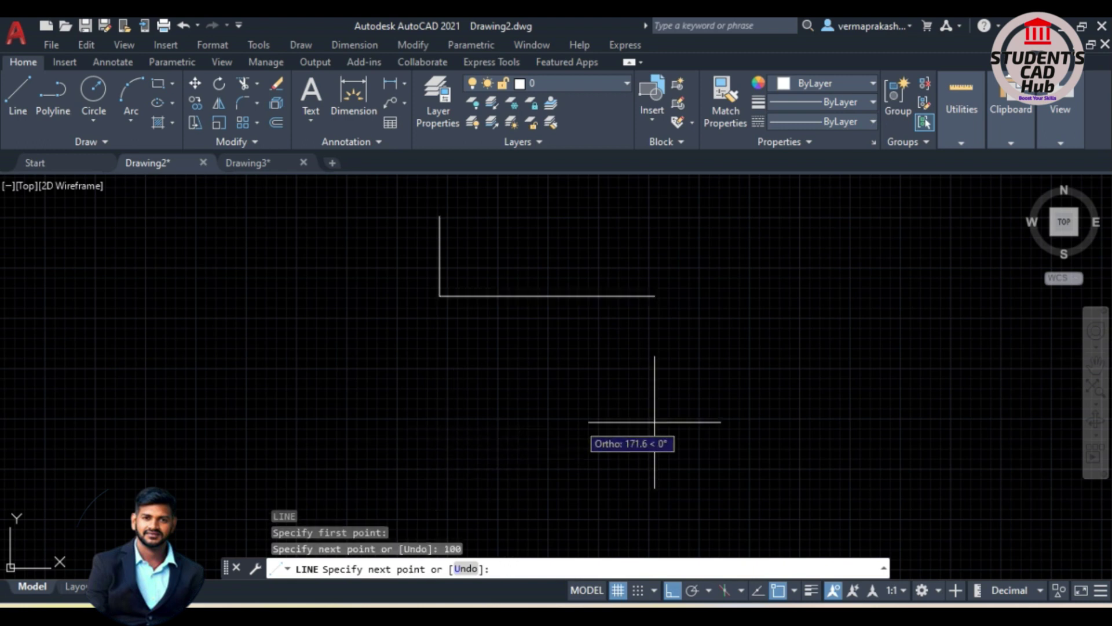
# Examine the 100-unit vertical line at different zoom levels and frame it in the view.
pyautogui.scroll(4, 485, 293)
pyautogui.scroll(-3, 536, 373)
pyautogui.scroll(1, 462, 415)
pyautogui.scroll(-4, 459, 307)
pyautogui.scroll(5, 461, 336)
pyautogui.scroll(-2, 449, 342)
pyautogui.scroll(1, 447, 343)
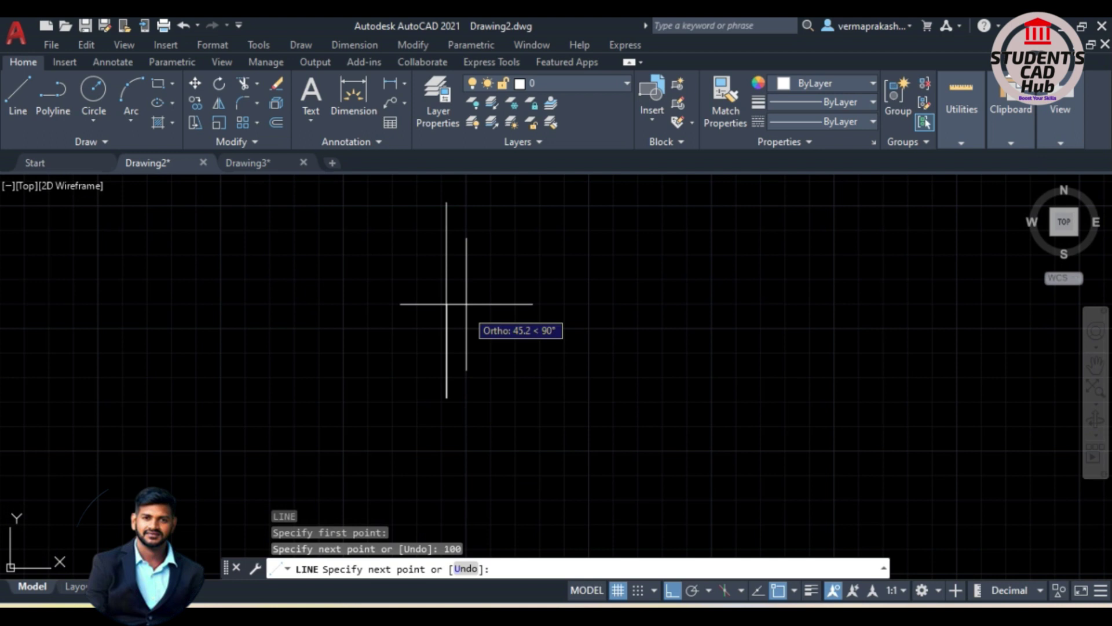
pyautogui.scroll(4, 441, 282)
pyautogui.scroll(-4, 440, 291)
pyautogui.scroll(2, 442, 291)
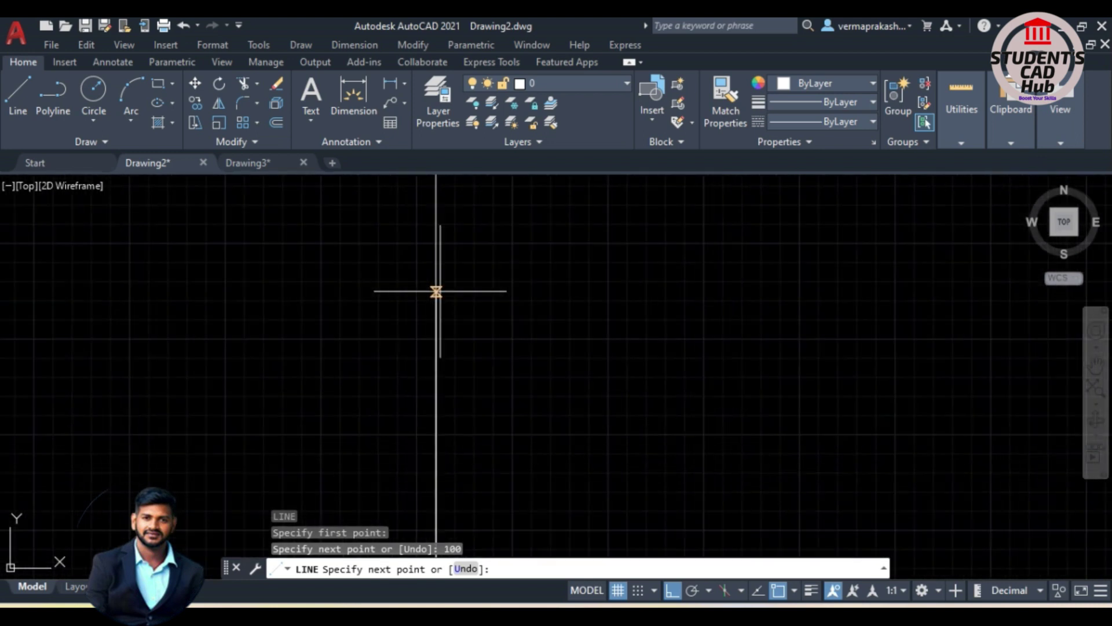
pyautogui.moveTo(435, 284); pyautogui.dragTo(436, 306, button='middle')
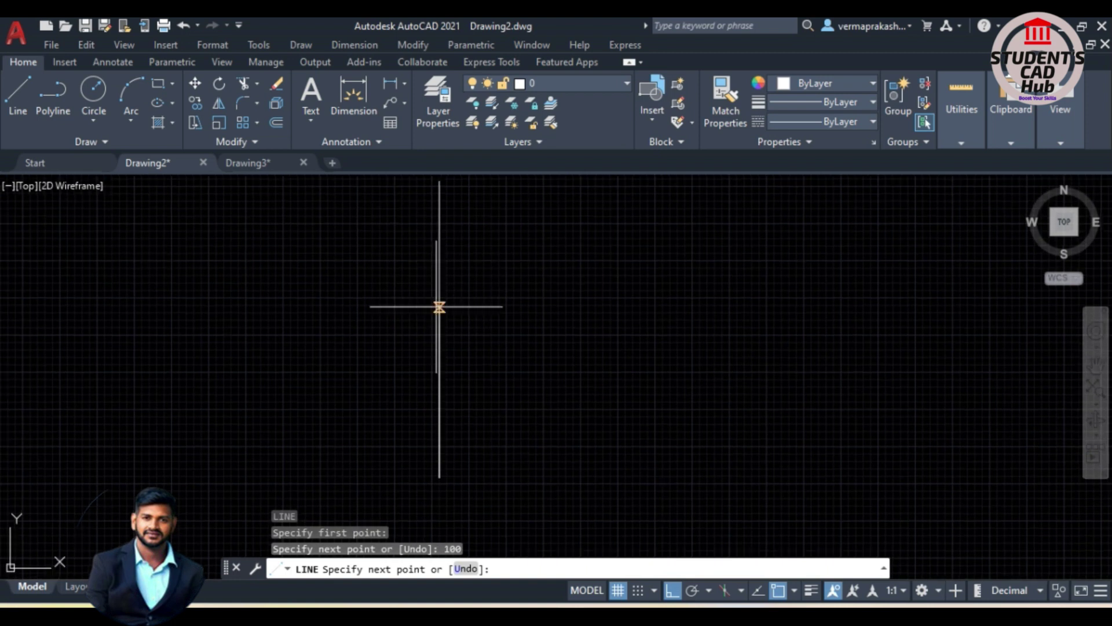
pyautogui.scroll(-2, 438, 304)
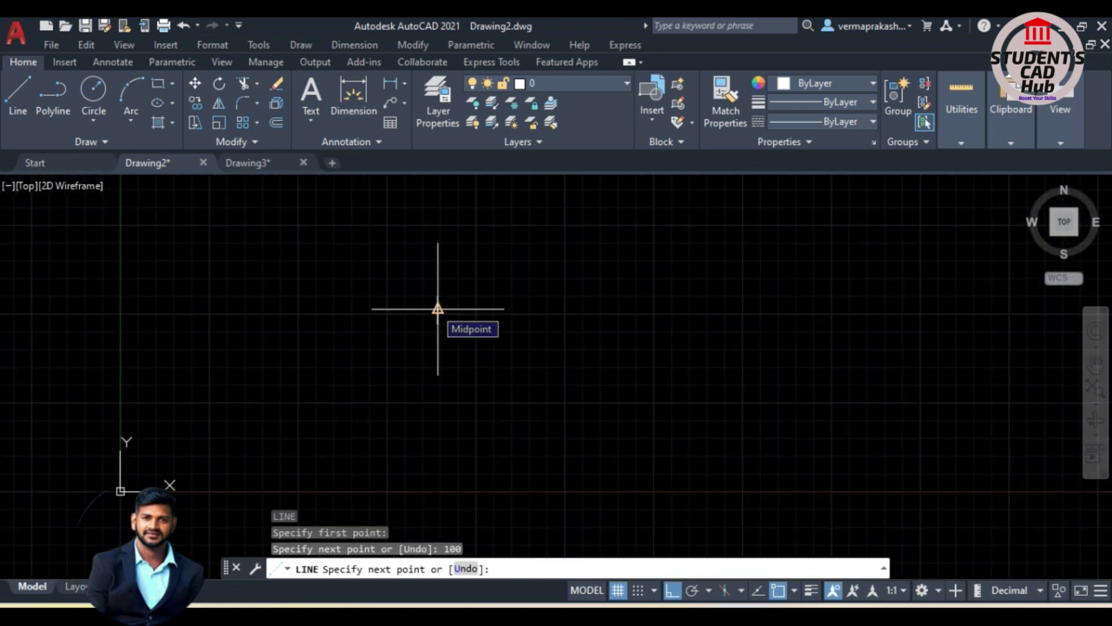
pyautogui.scroll(1, 438, 298)
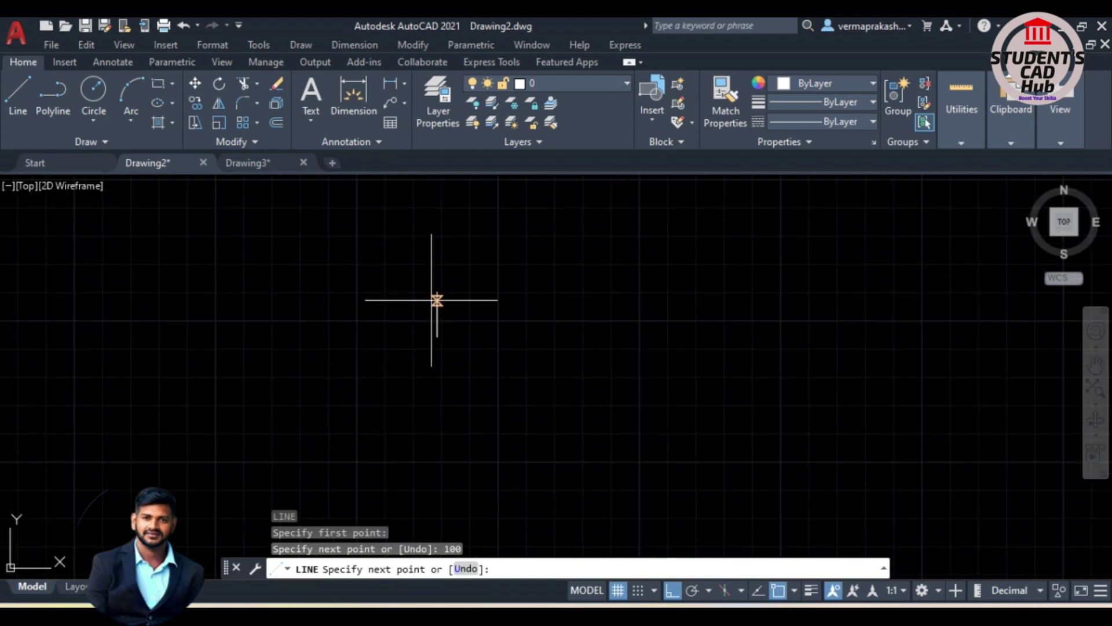
pyautogui.moveTo(431, 300)
pyautogui.mouseDown(button='middle')
pyautogui.moveTo(159, 318)
pyautogui.moveTo(750, 300)
pyautogui.moveTo(336, 363)
pyautogui.moveTo(52, 348)
pyautogui.moveTo(410, 330)
pyautogui.moveTo(279, 320)
pyautogui.moveTo(742, 298)
pyautogui.moveTo(345, 296)
pyautogui.moveTo(511, 293)
pyautogui.moveTo(494, 284)
pyautogui.moveTo(362, 288)
pyautogui.moveTo(475, 248)
pyautogui.moveTo(272, 342)
pyautogui.moveTo(527, 330)
pyautogui.moveTo(400, 336)
pyautogui.moveTo(462, 332)
pyautogui.moveTo(432, 321)
pyautogui.mouseUp(button='middle')
pyautogui.scroll(4, 458, 324)
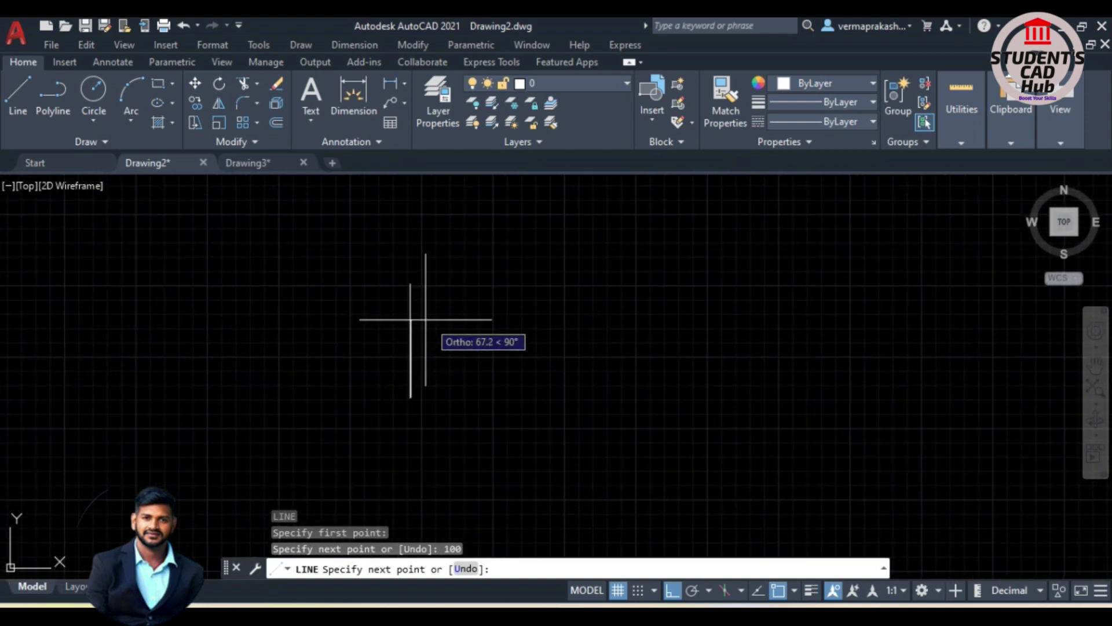
pyautogui.scroll(1, 410, 302)
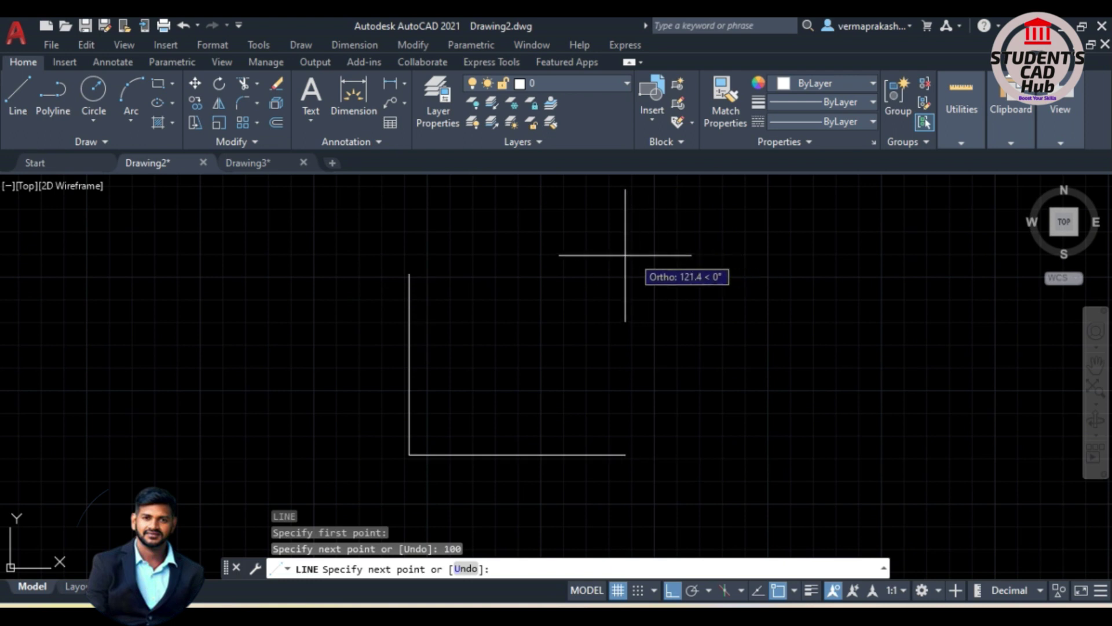
# Continue from the lower end with segments of 50 units right, 20 up, 30 left and 20 up to form the bottom arm.
pyautogui.write('50')
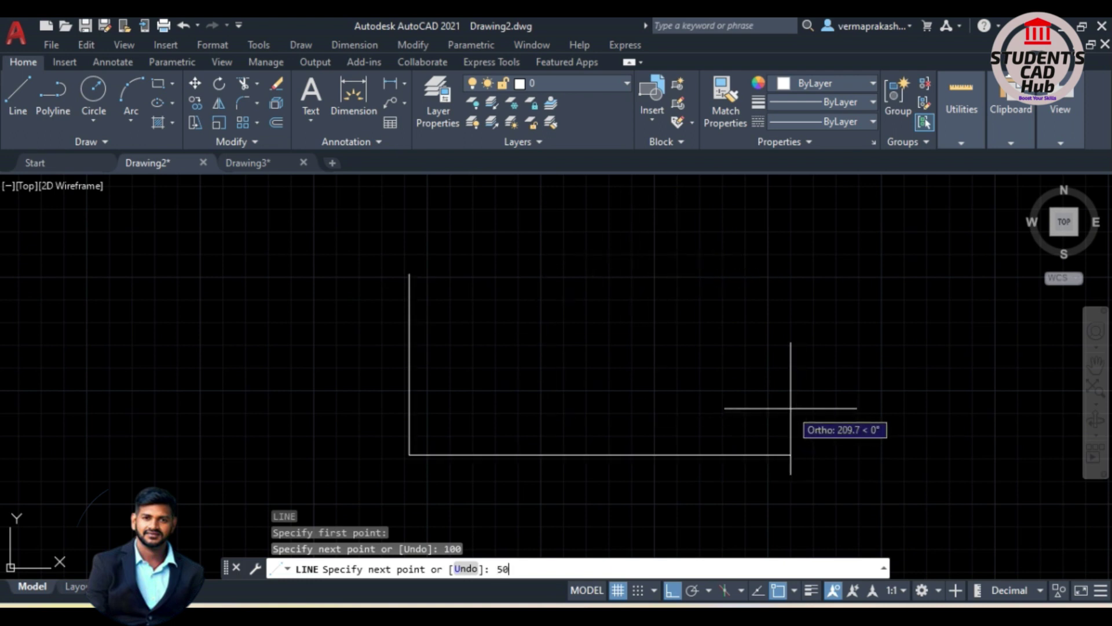
pyautogui.press('Return')
pyautogui.write('20')
pyautogui.press('Return')
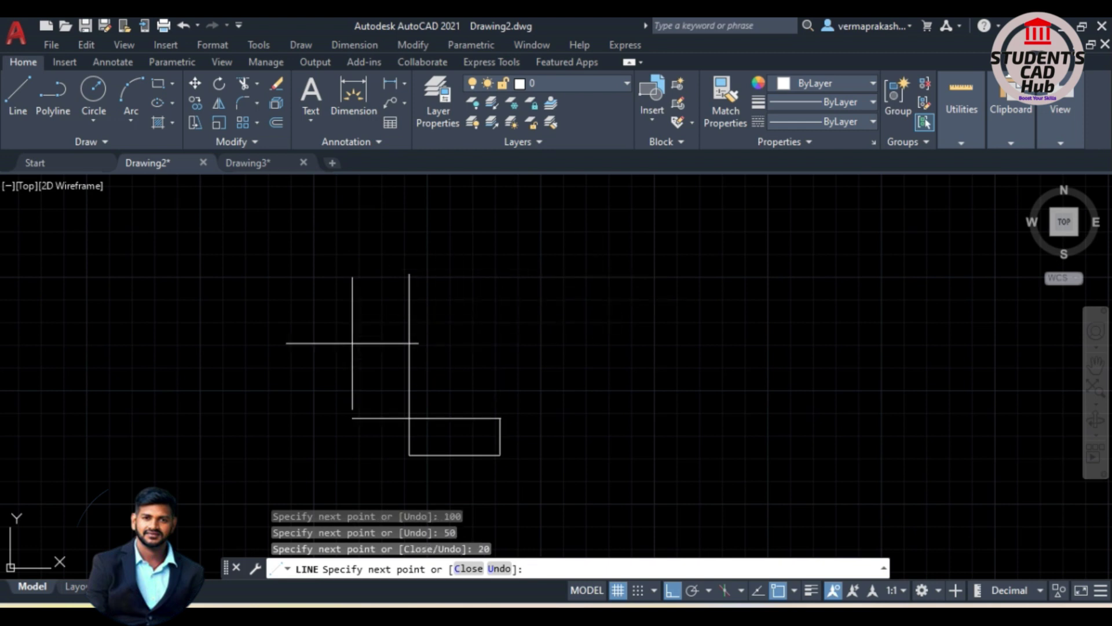
pyautogui.write('30')
pyautogui.press('Return')
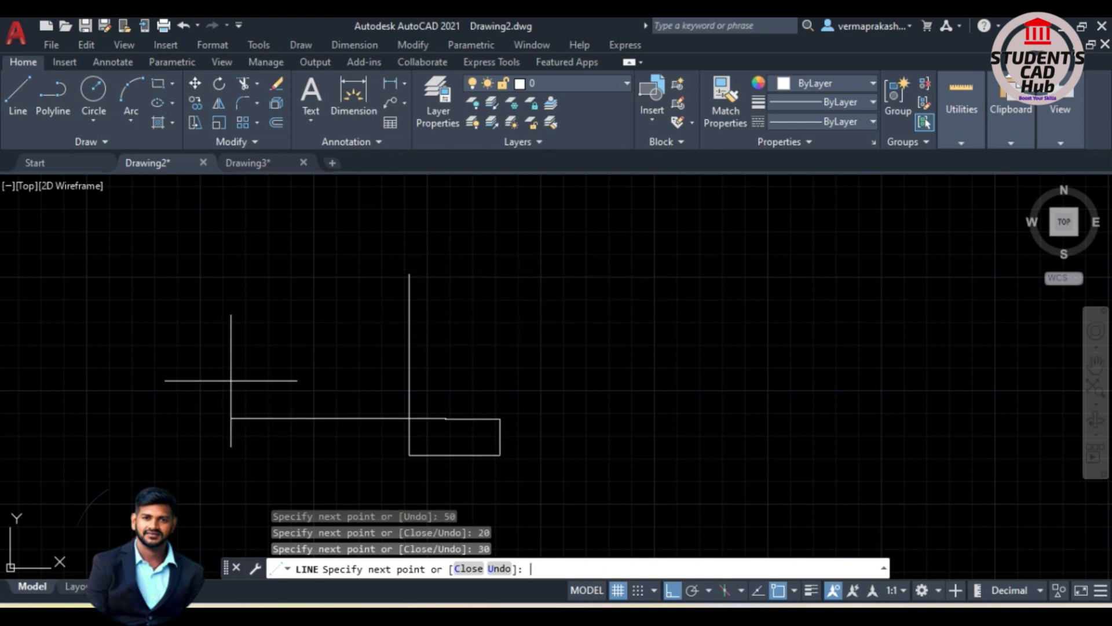
pyautogui.write('20')
pyautogui.press('Return')
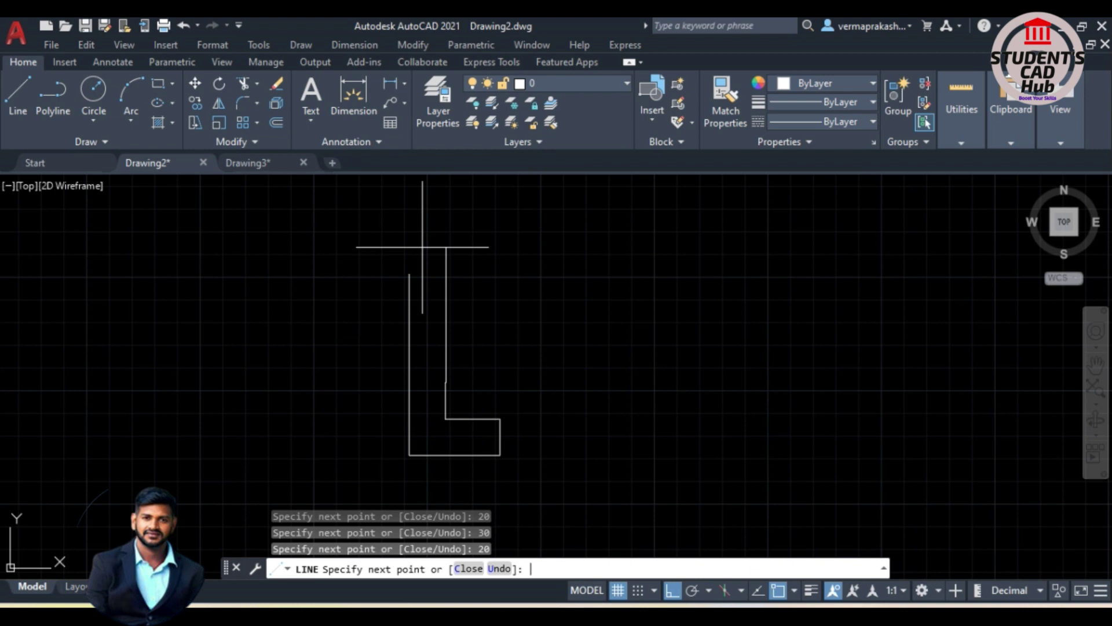
# Form the middle arm with segments of 25 units right, 20 up, 25 left and 20 up.
pyautogui.write('25')
pyautogui.press('Return')
pyautogui.write('20')
pyautogui.press('Return')
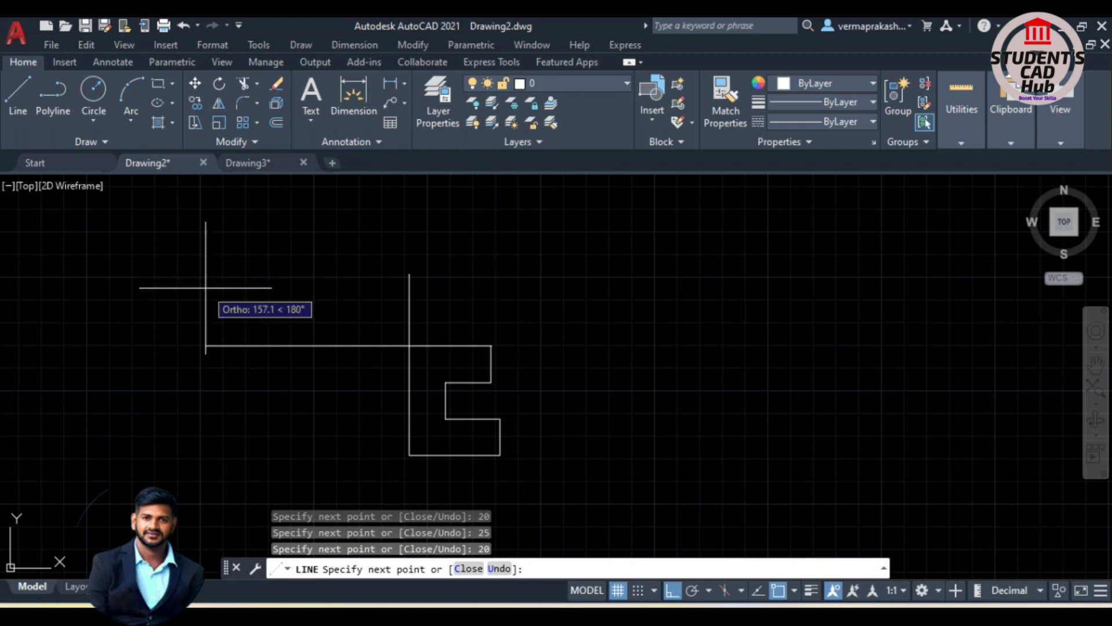
pyautogui.write('25')
pyautogui.press('Return')
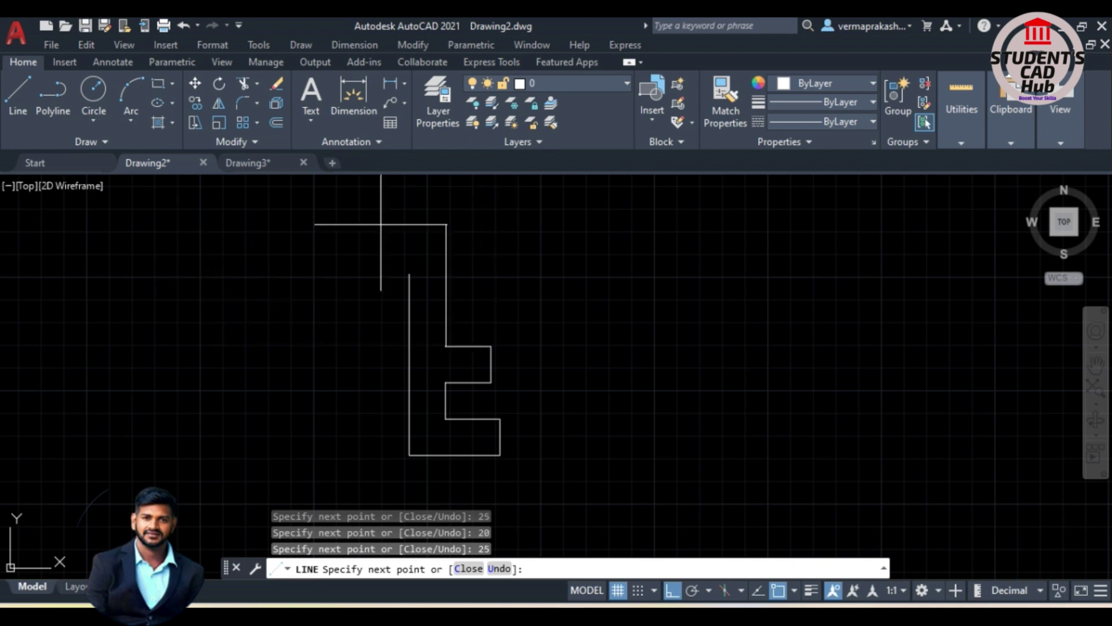
pyautogui.write('20')
pyautogui.press('Return')
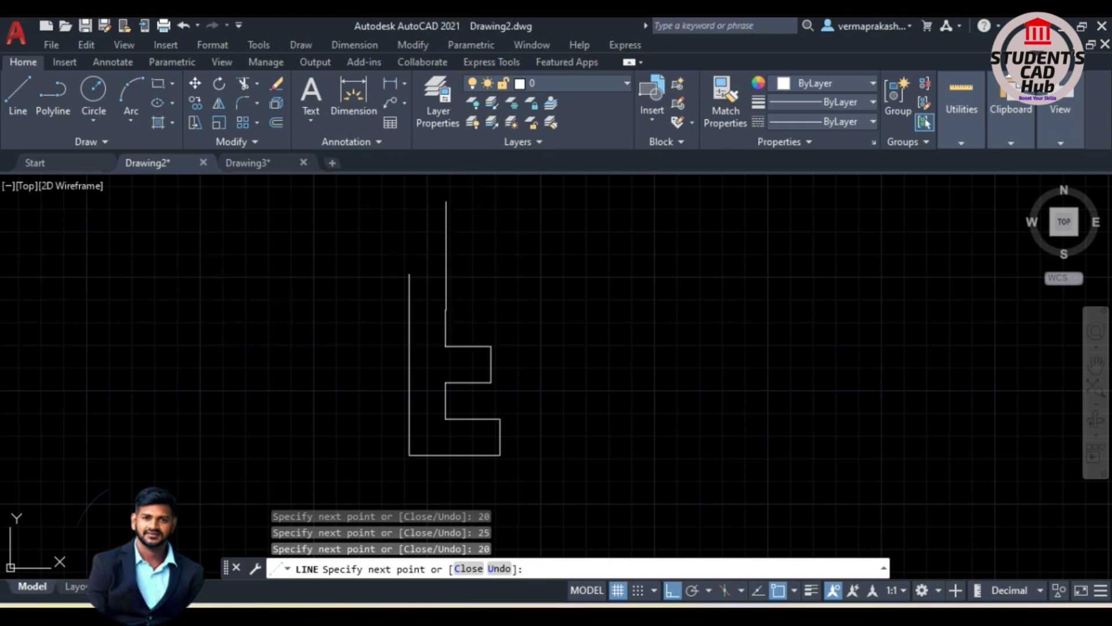
# Try to form the top arm with segments of 25 units right and 20 units up.
pyautogui.write('25')
pyautogui.press('Return')
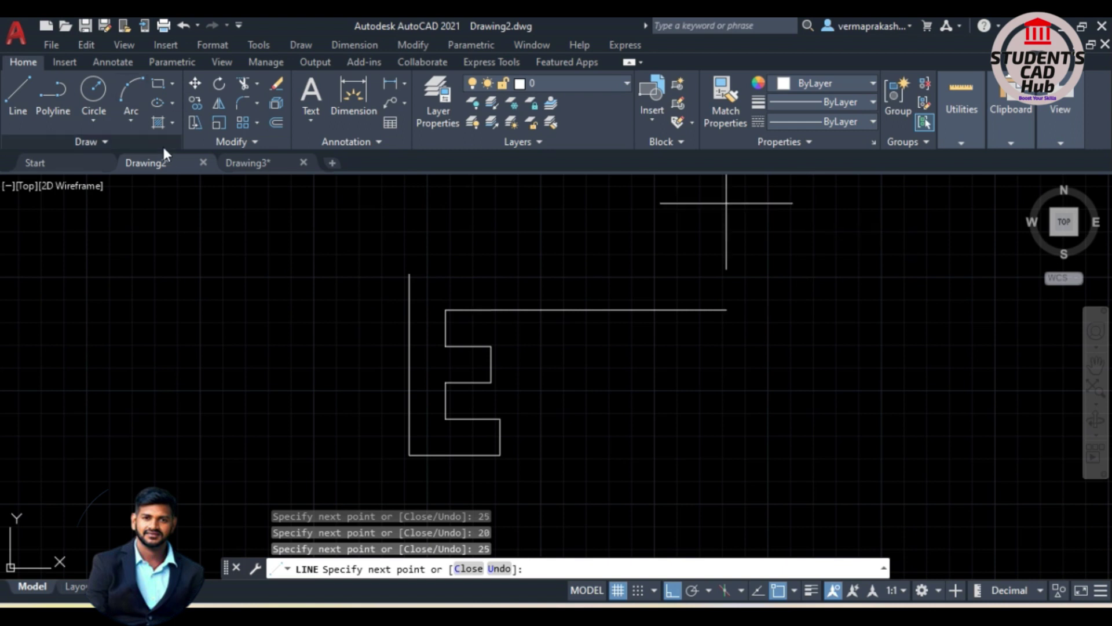
pyautogui.write('20')
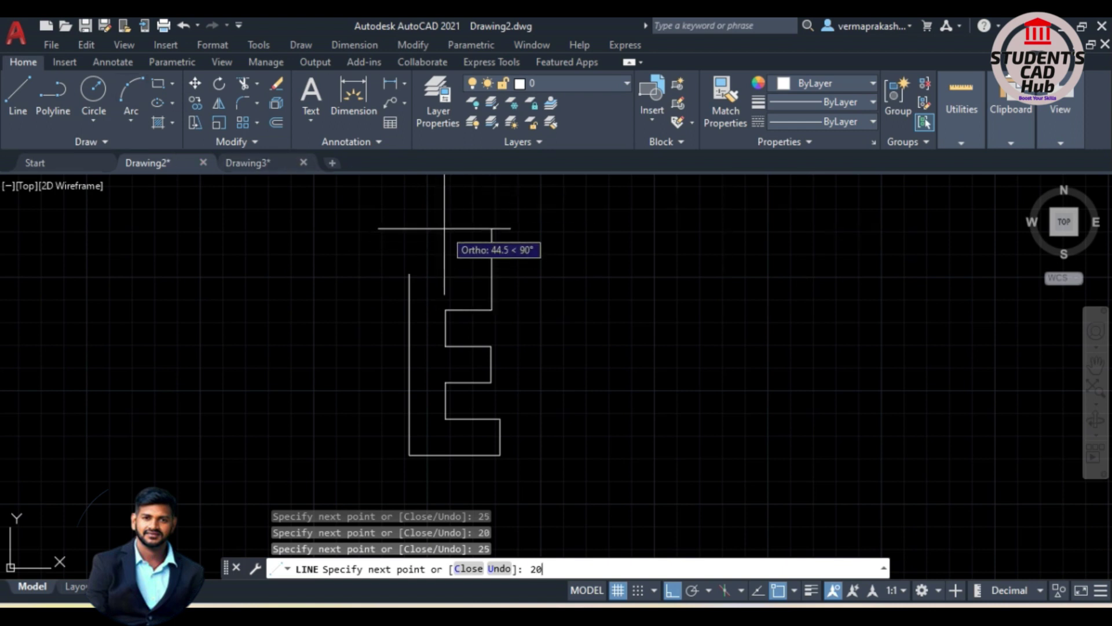
pyautogui.press('Return')
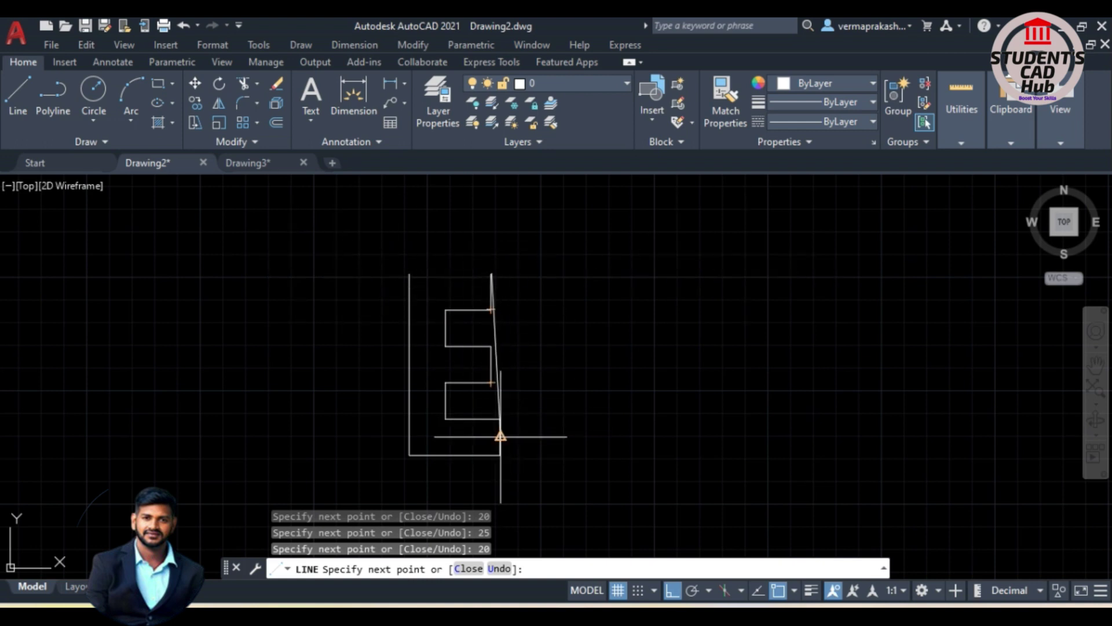
# Compare the top arm's end with the bottom arm and undo the last two segments.
pyautogui.scroll(2, 490, 313)
pyautogui.scroll(1, 496, 278)
pyautogui.scroll(-3, 497, 323)
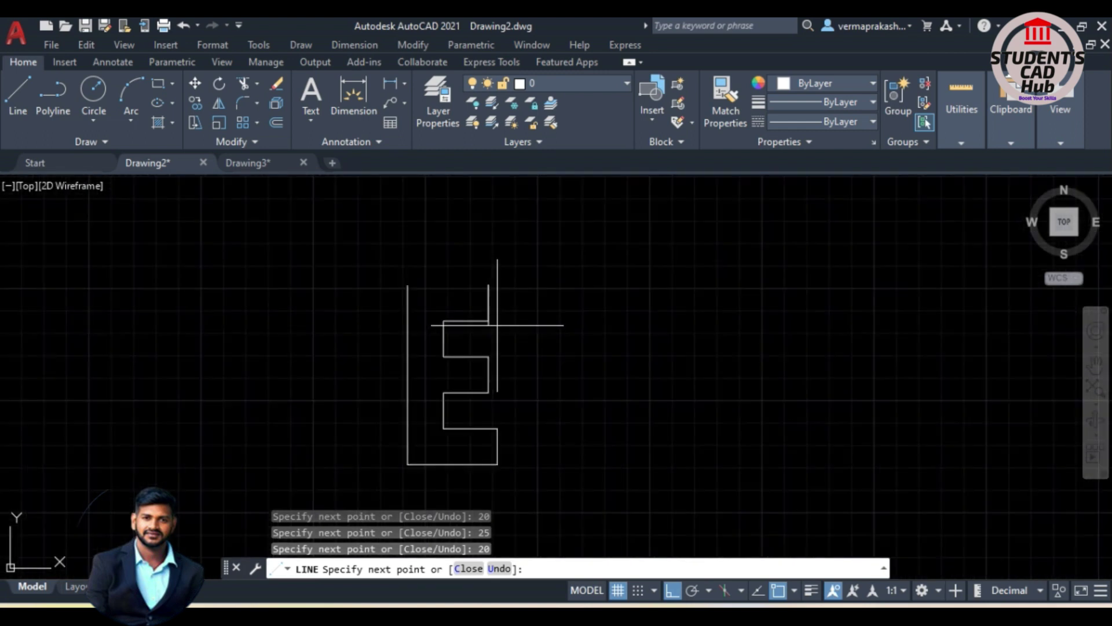
pyautogui.scroll(2, 536, 221)
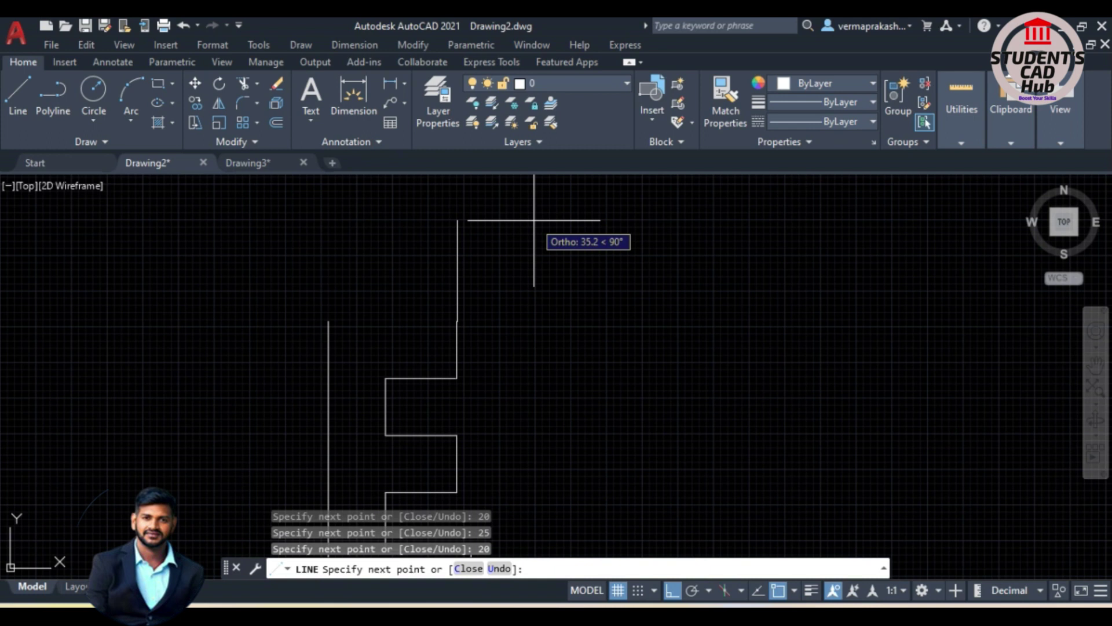
pyautogui.scroll(-2, 534, 220)
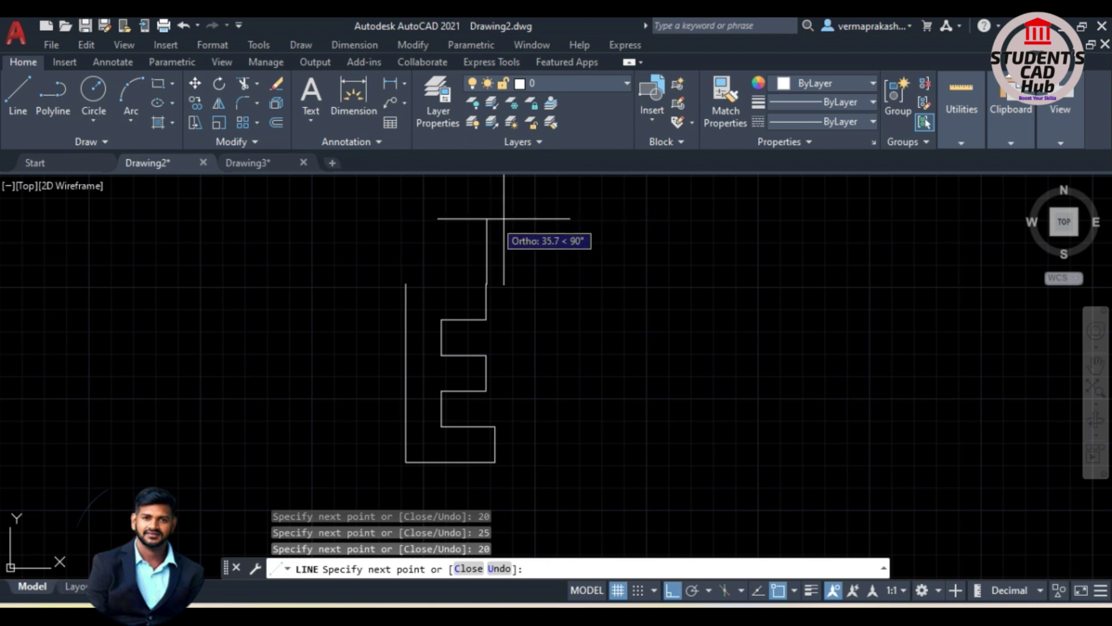
pyautogui.hotkey('ctrl', 'z')
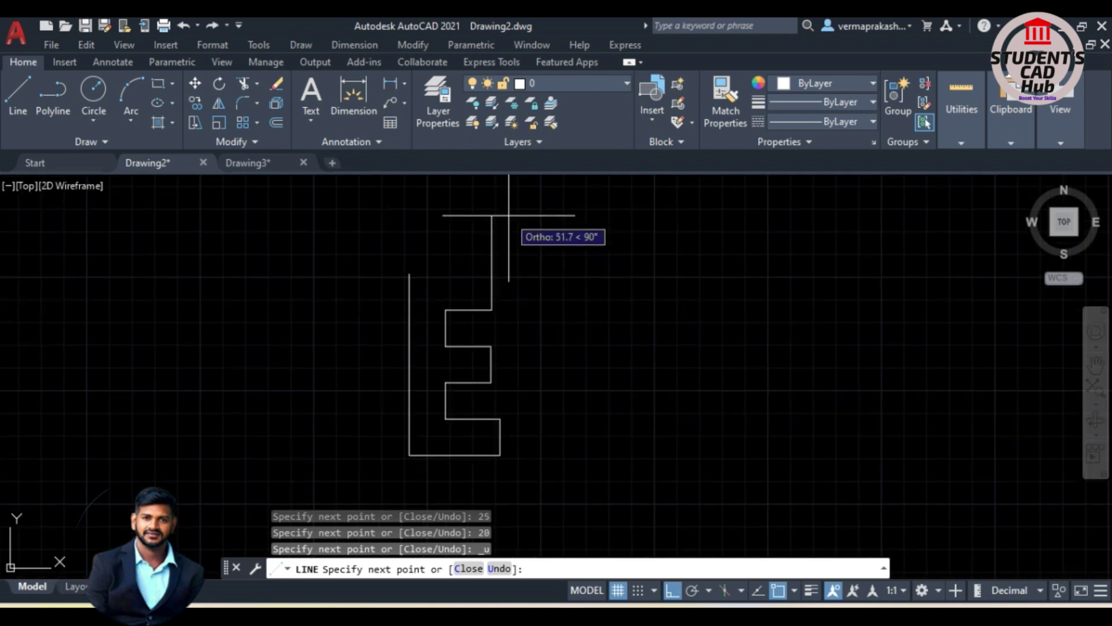
pyautogui.hotkey('ctrl', 'z')
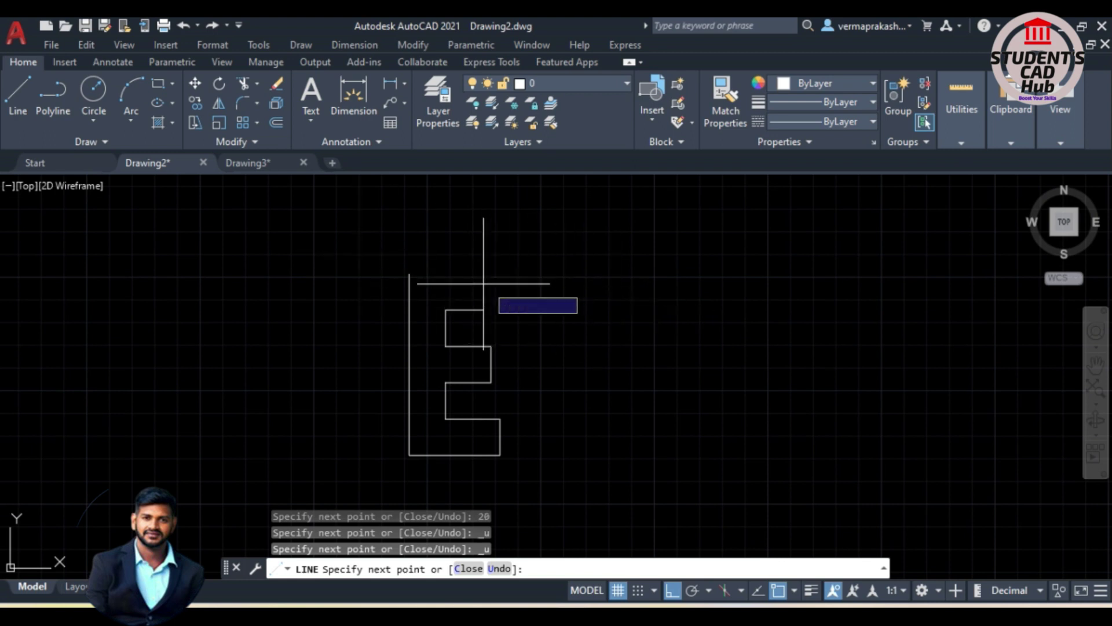
# Complete the letter E with segments of 30 units right, 20 up and 50 left, and end the Line command.
pyautogui.write('30')
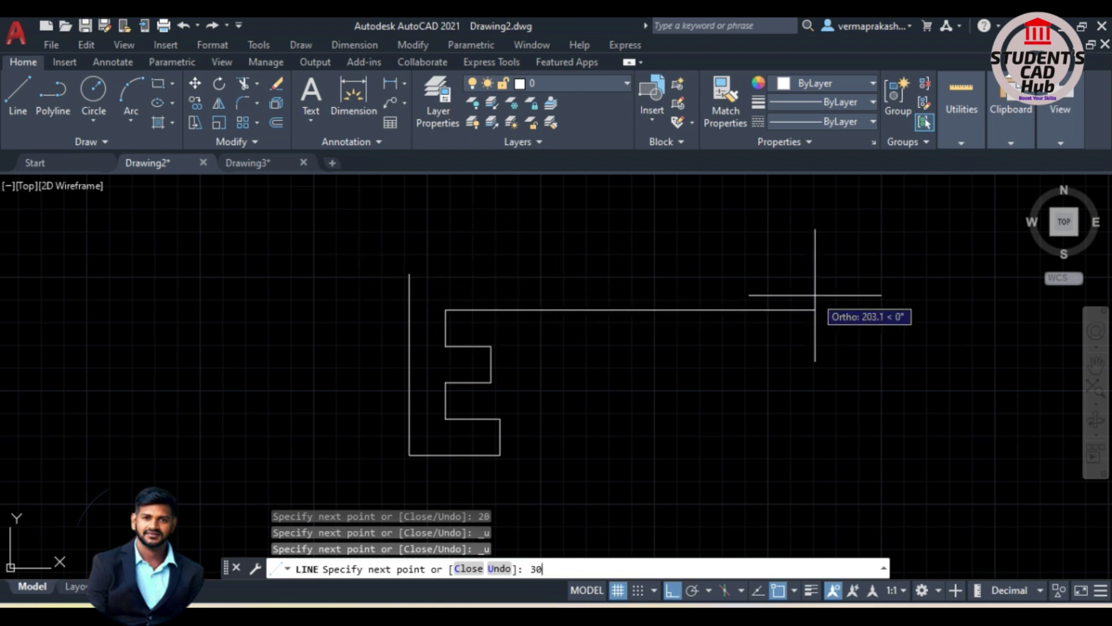
pyautogui.press('Return')
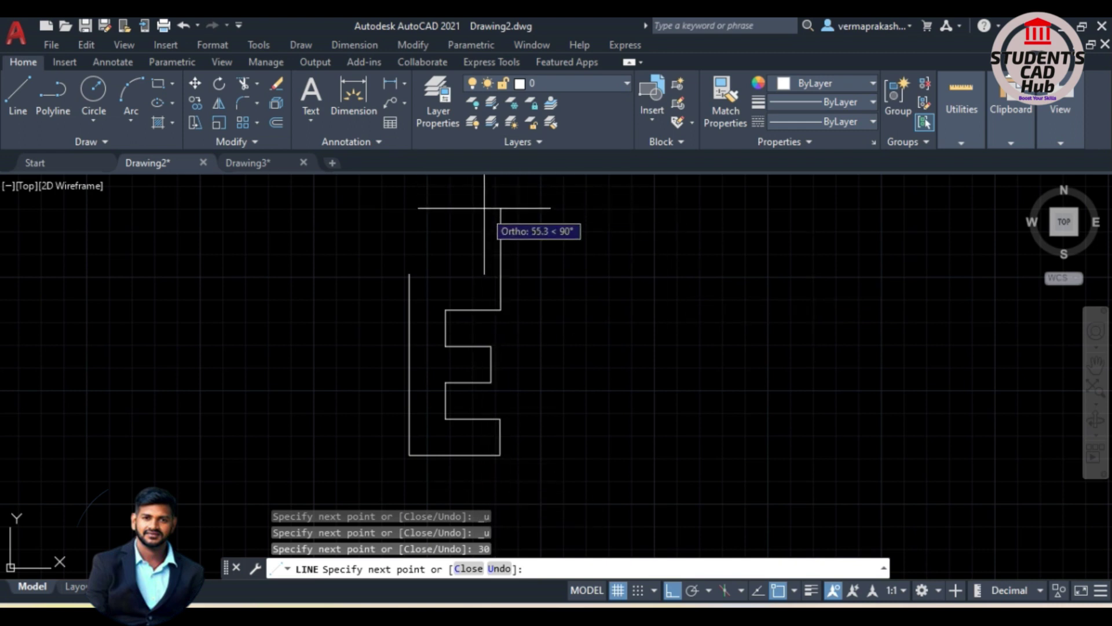
pyautogui.write('20')
pyautogui.press('Return')
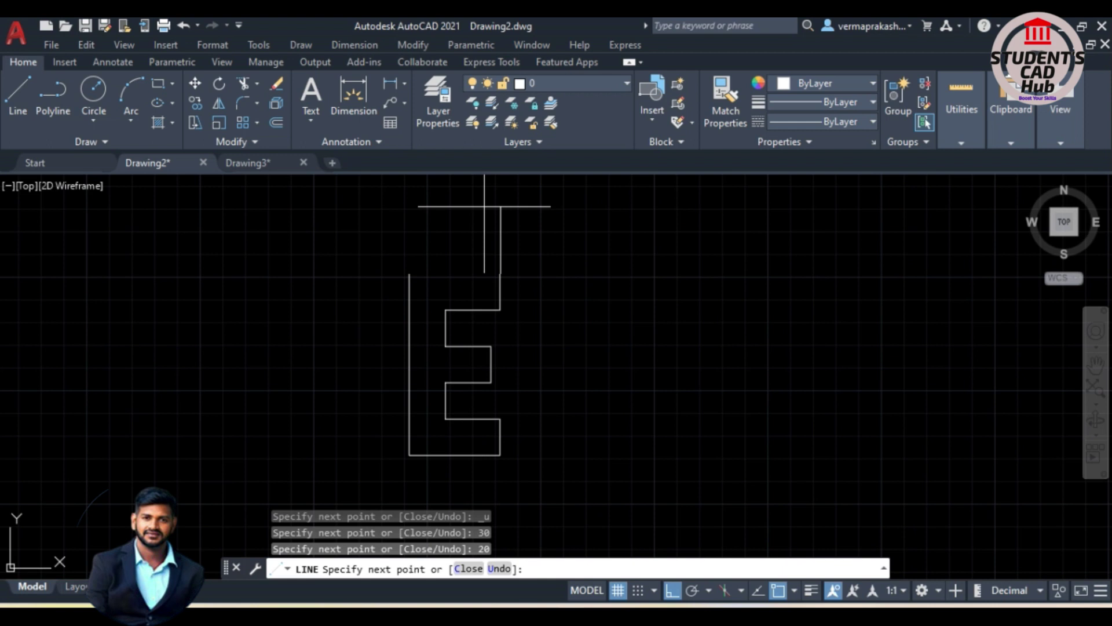
pyautogui.write('50')
pyautogui.press('Return')
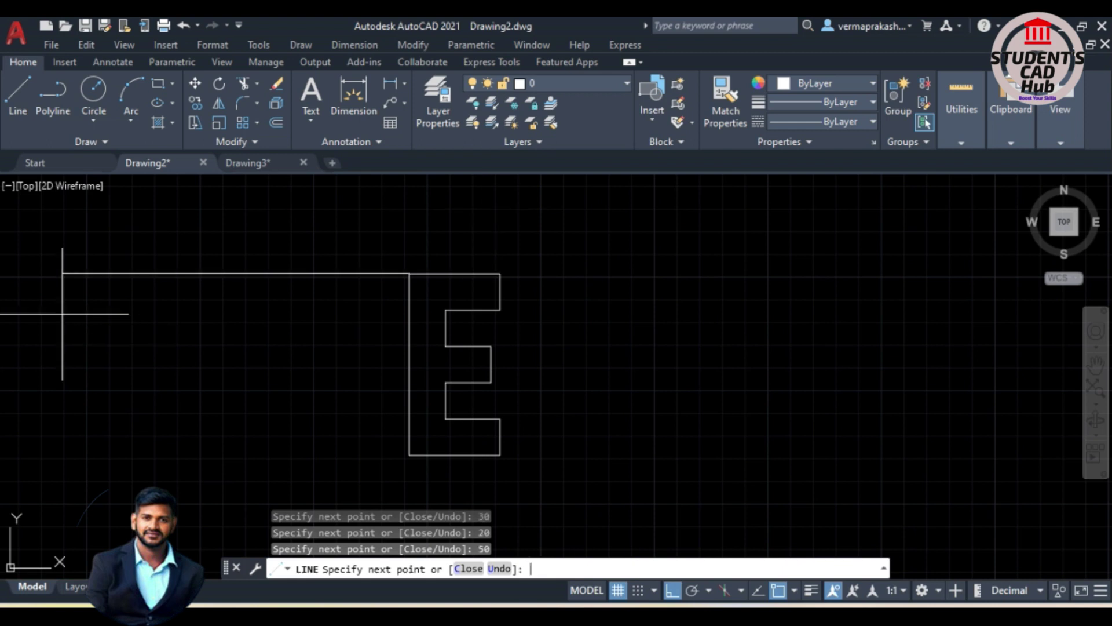
pyautogui.press('Return')
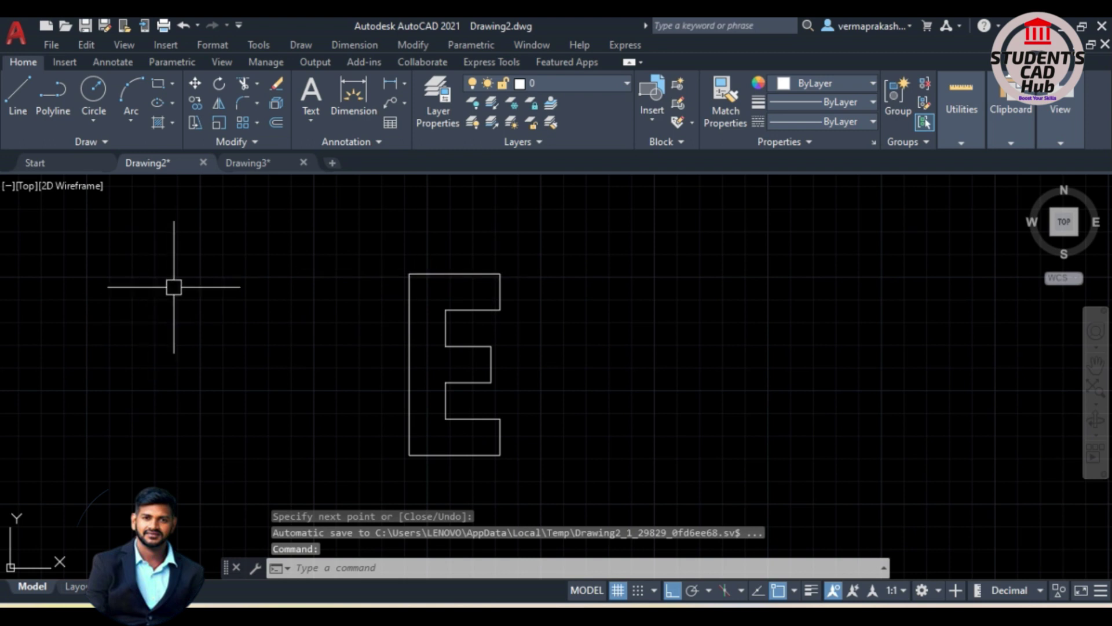
# Draw a horizontal line segment to the right of the letter E, end the Line command and erase the segment.
pyautogui.press('Return')
pyautogui.scroll(-5, 237, 353)
pyautogui.scroll(3, 385, 340)
pyautogui.click(402, 328)
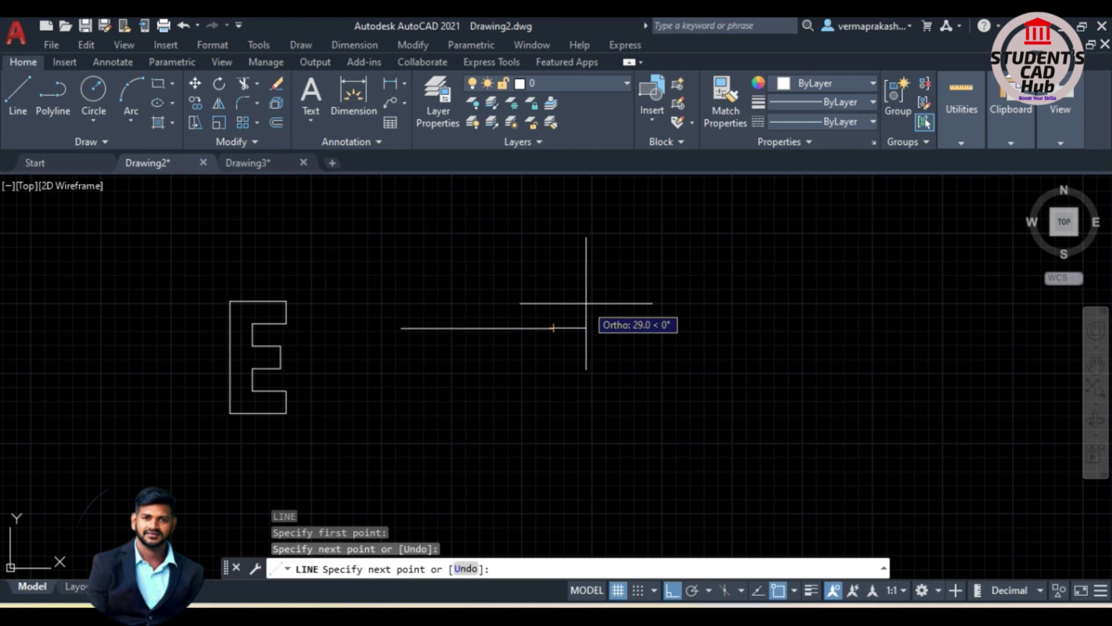
pyautogui.press('Escape')
pyautogui.click(586, 375)
pyautogui.click(452, 264)
pyautogui.press('Delete')
# Select the entire letter E outline with a selection window and clear the selection.
pyautogui.scroll(-5, 447, 285)
pyautogui.scroll(5, 459, 286)
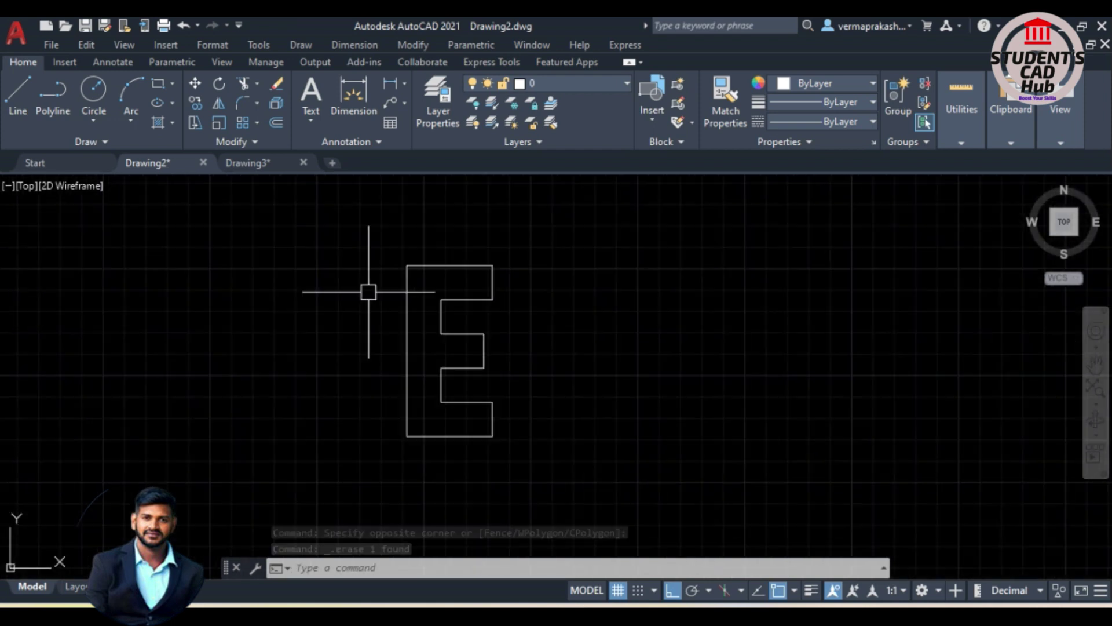
pyautogui.click(348, 243)
pyautogui.click(521, 480)
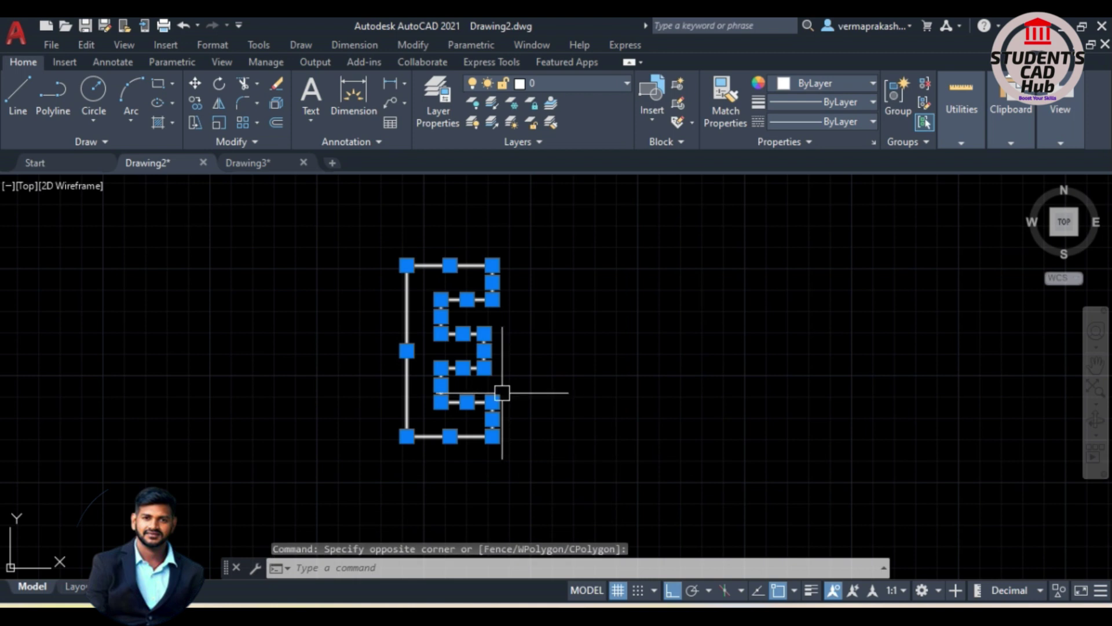
pyautogui.press('Escape')
pyautogui.press('Escape')
pyautogui.scroll(-2, 422, 330)
pyautogui.scroll(2, 405, 340)
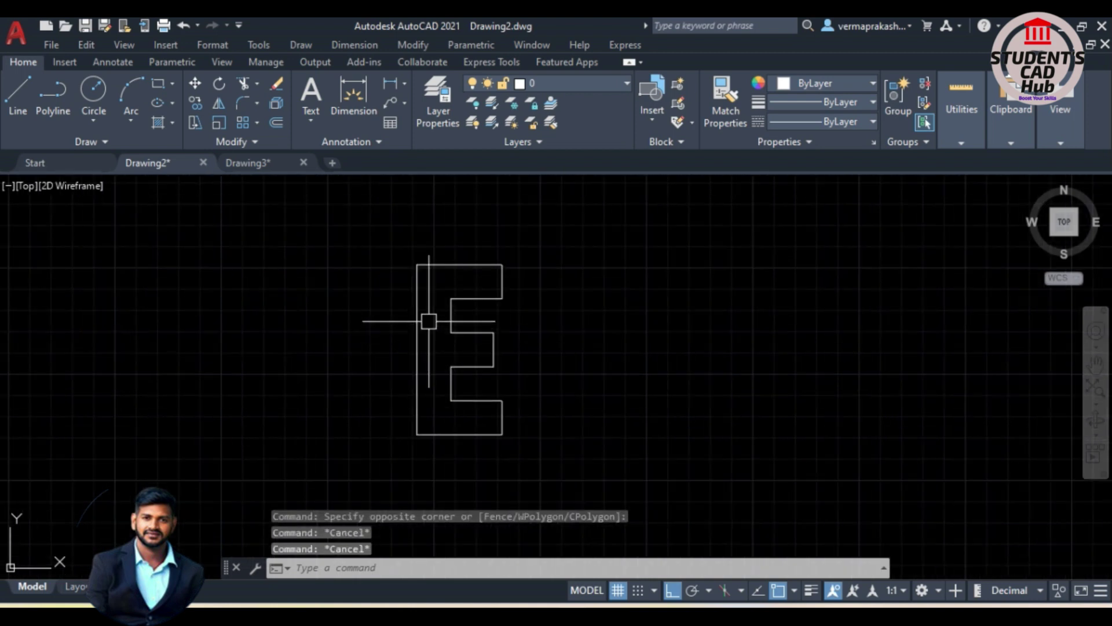
pyautogui.scroll(-2, 459, 310)
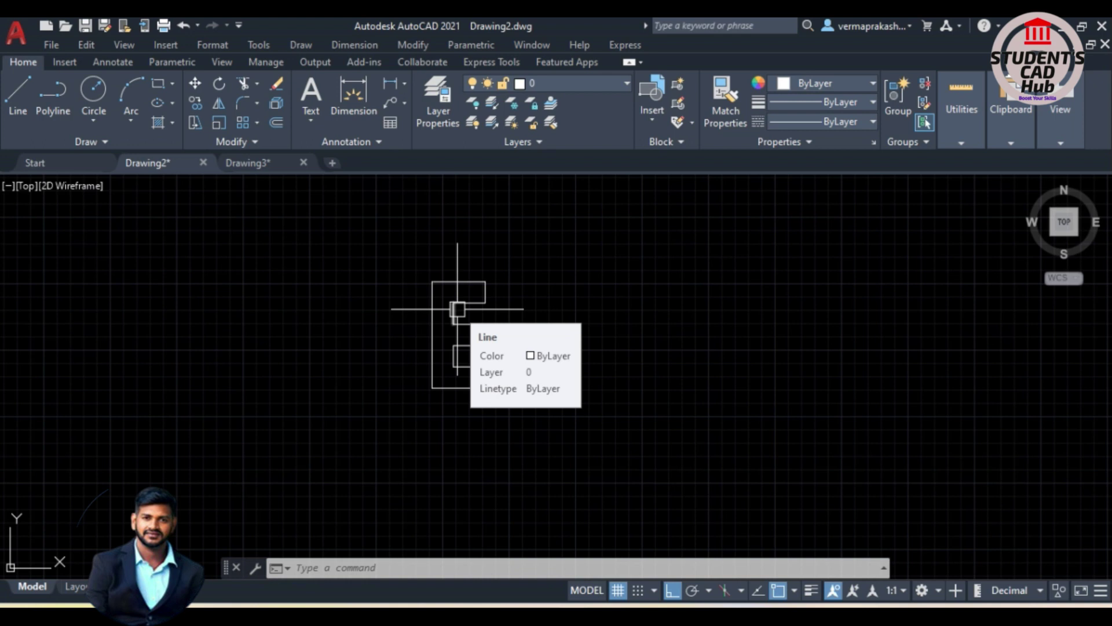
pyautogui.scroll(-2, 457, 309)
pyautogui.scroll(2, 447, 305)
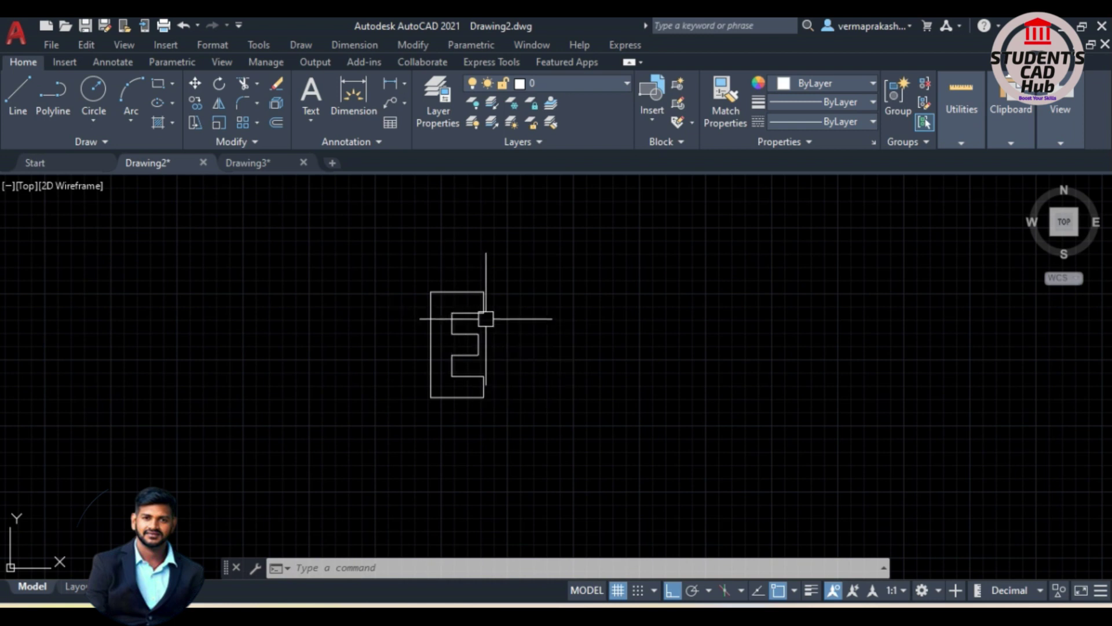
pyautogui.scroll(2, 474, 299)
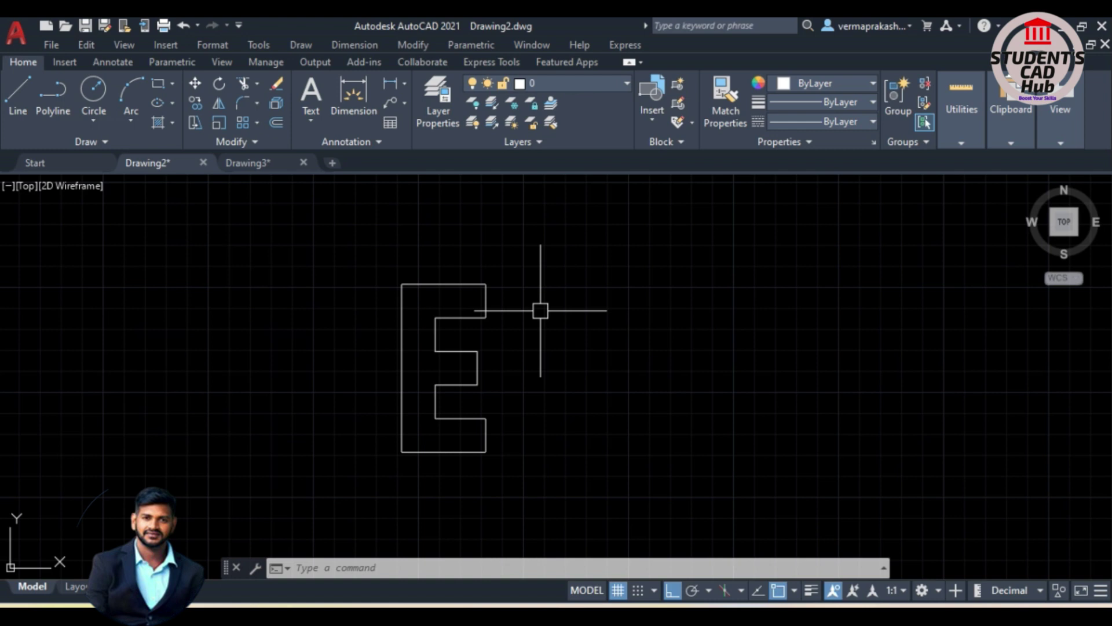
pyautogui.scroll(3, 489, 316)
pyautogui.scroll(-3, 475, 296)
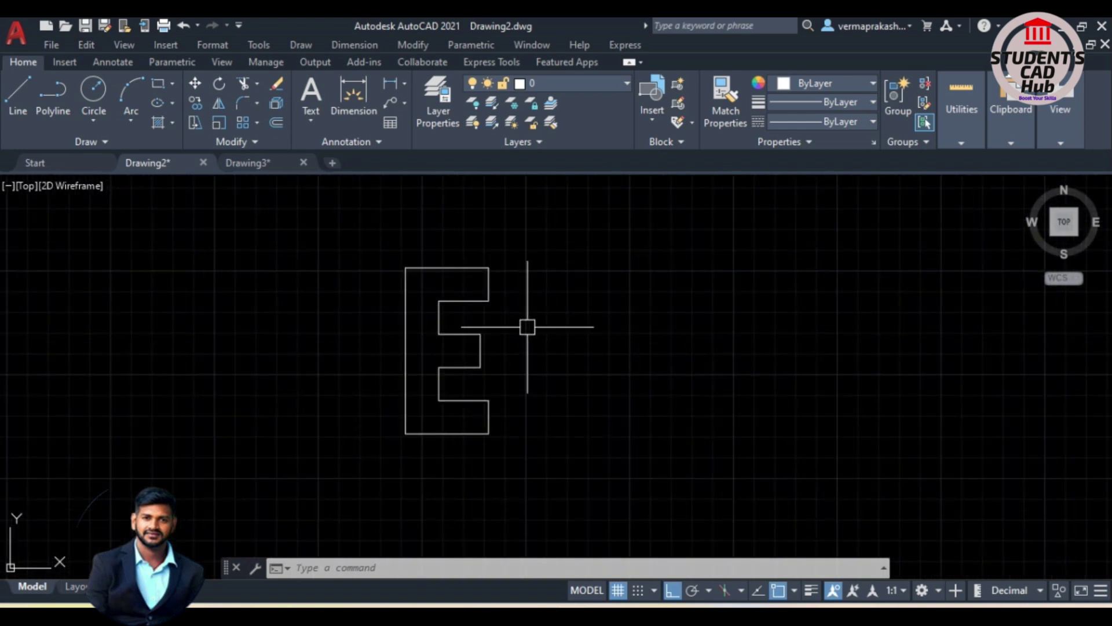
pyautogui.scroll(2, 527, 327)
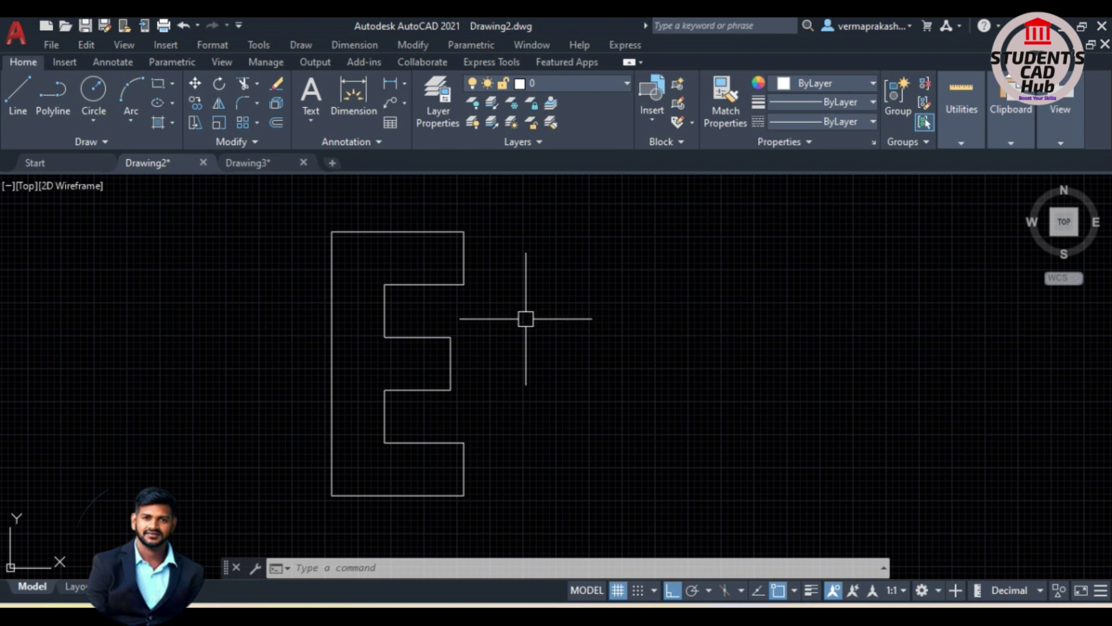
pyautogui.scroll(-2, 525, 321)
pyautogui.scroll(2, 525, 324)
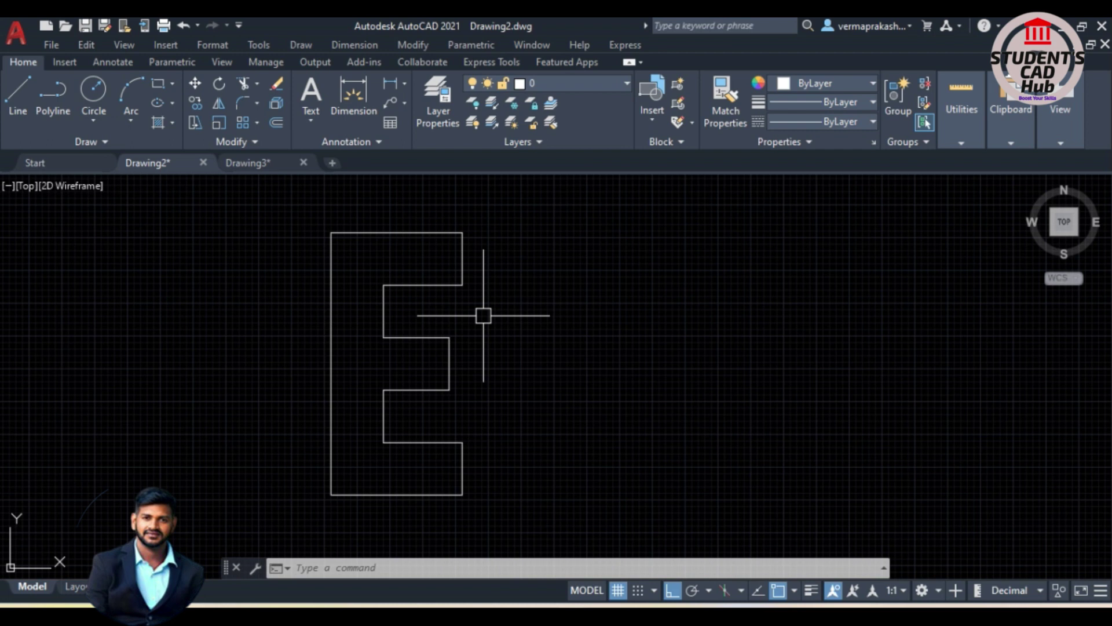
pyautogui.scroll(1, 484, 316)
pyautogui.scroll(-1, 437, 326)
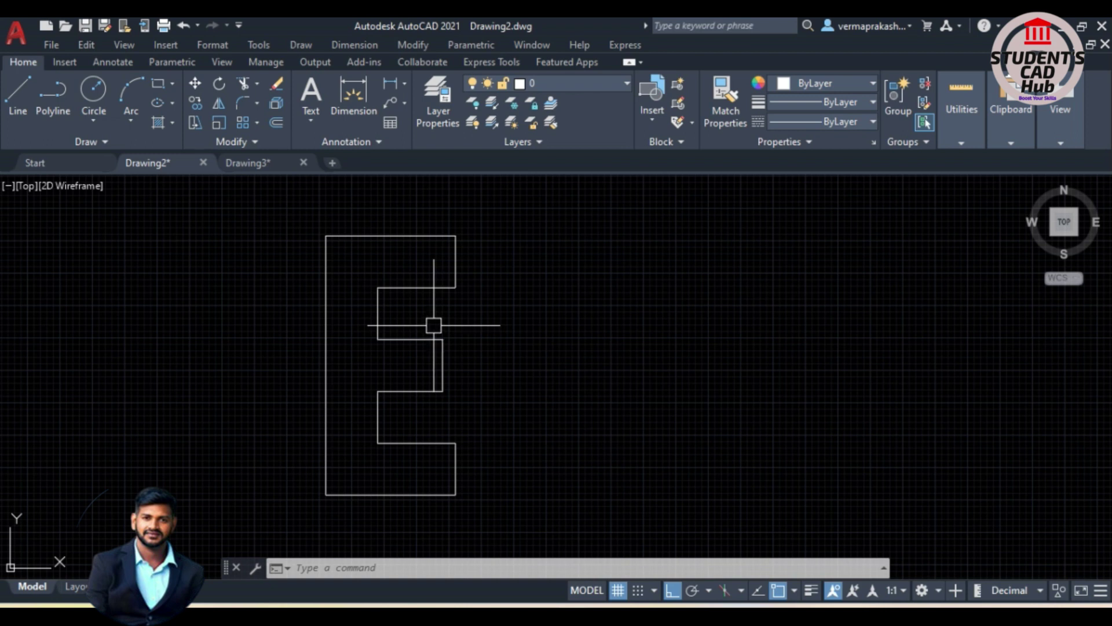
pyautogui.scroll(-5, 428, 324)
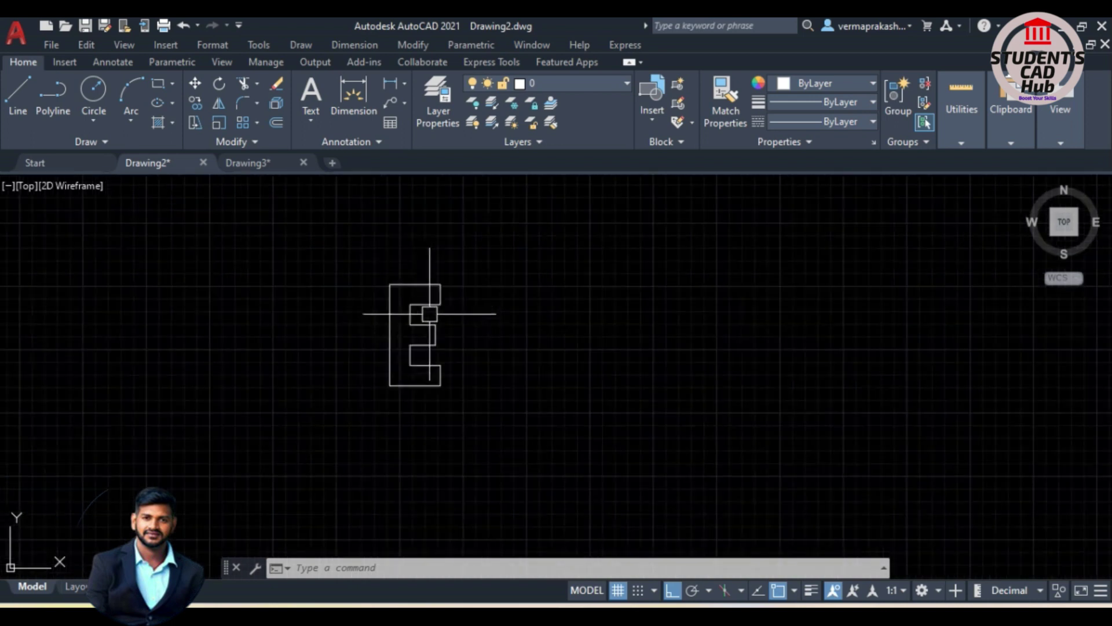
pyautogui.scroll(5, 410, 293)
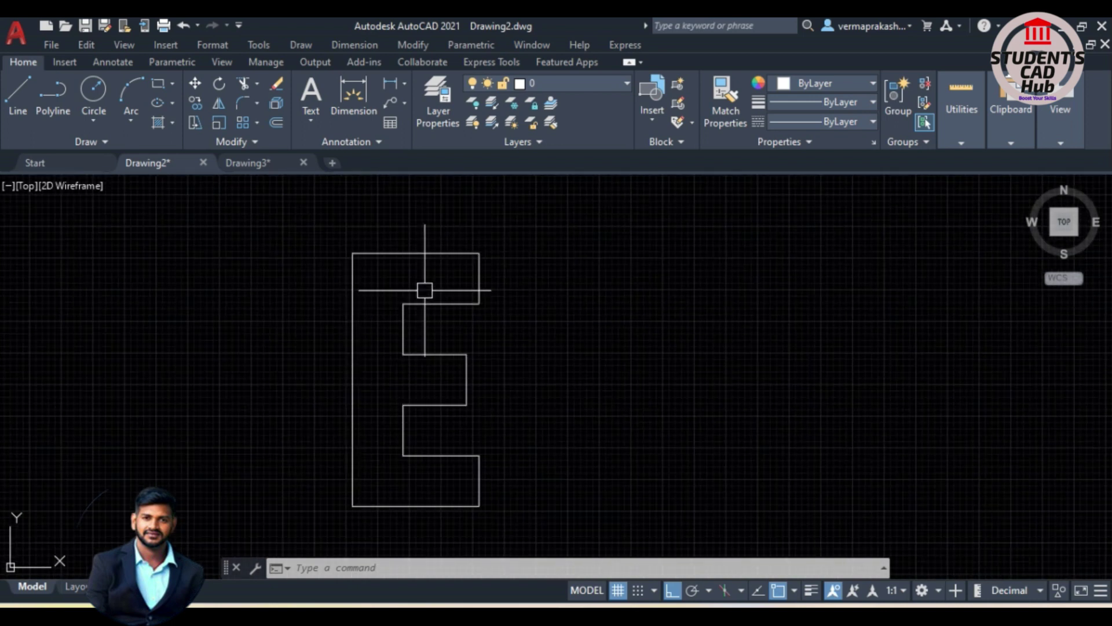
pyautogui.scroll(-2, 426, 289)
pyautogui.scroll(2, 430, 295)
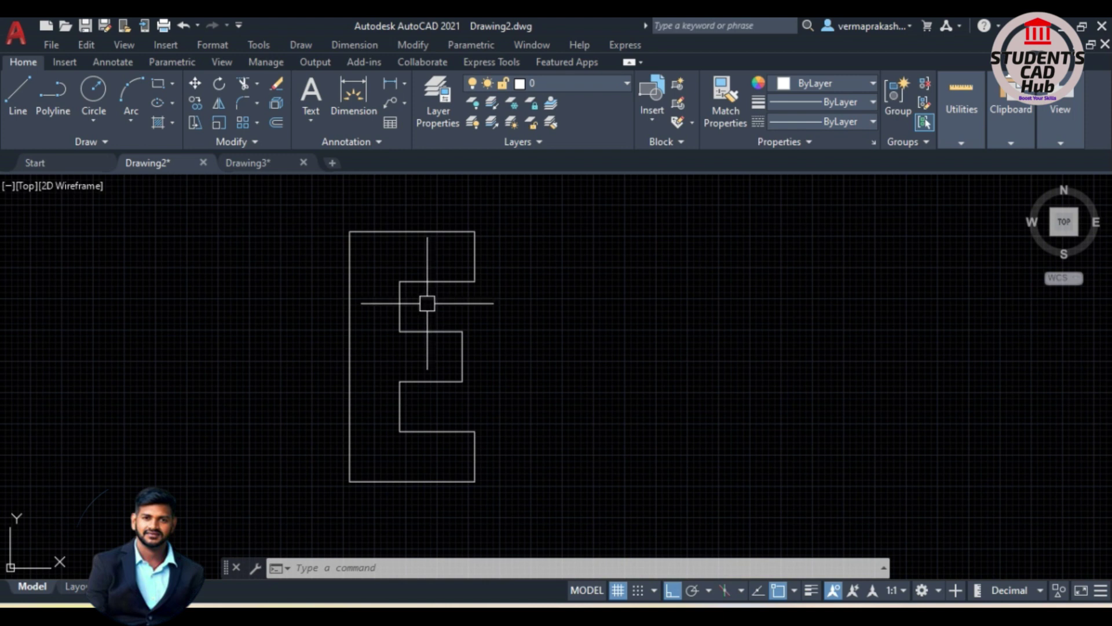
pyautogui.scroll(-2, 420, 303)
pyautogui.scroll(2, 413, 296)
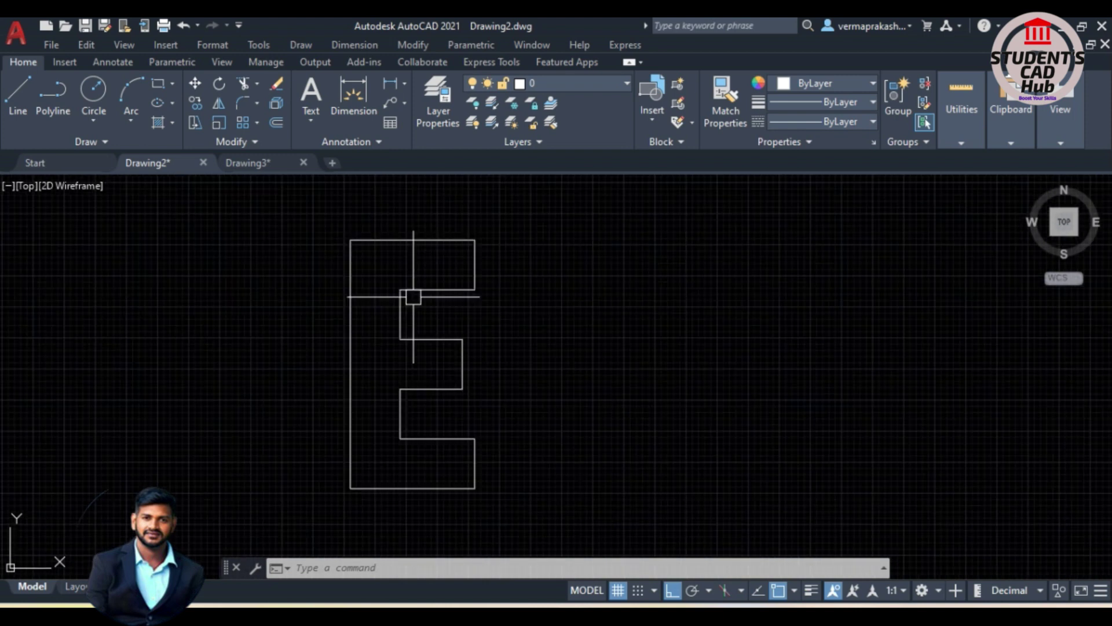